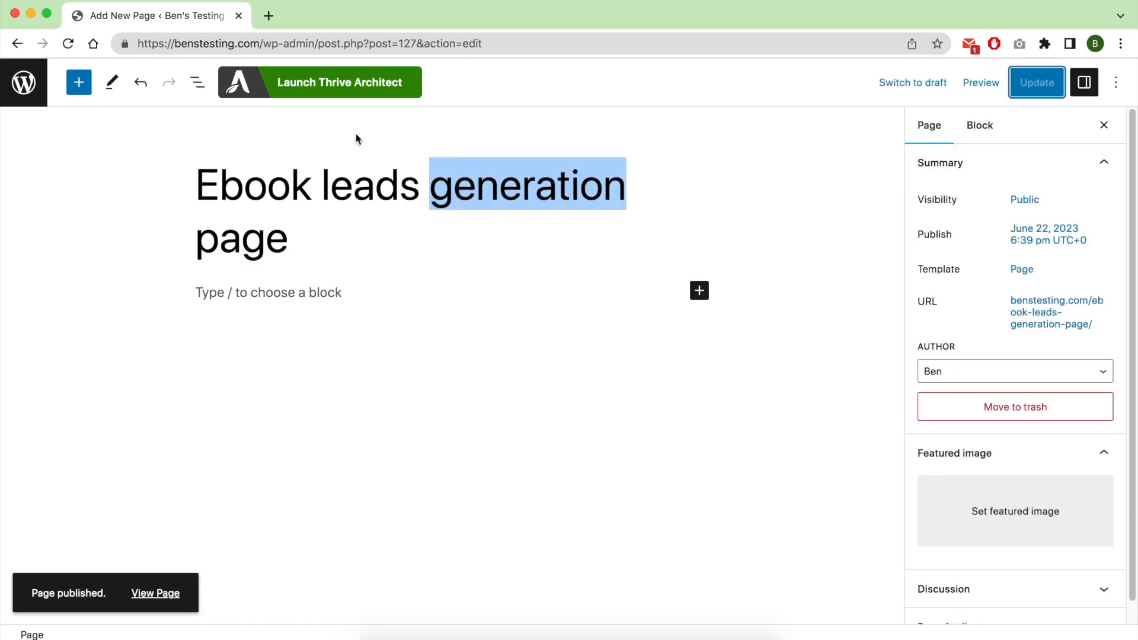
Launch Thrive Architect for the page and apply the Bookwise Theme's pre-built Lead Generation Page template
{"action": "left_click", "coordinate": [360, 83]}
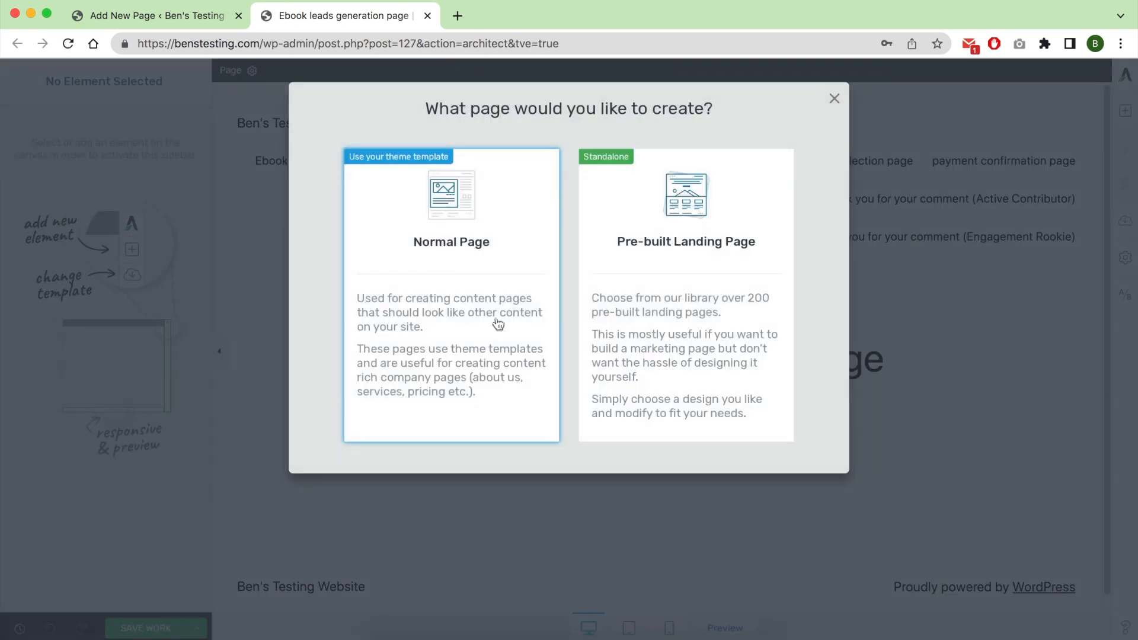
{"action": "left_click", "coordinate": [640, 265]}
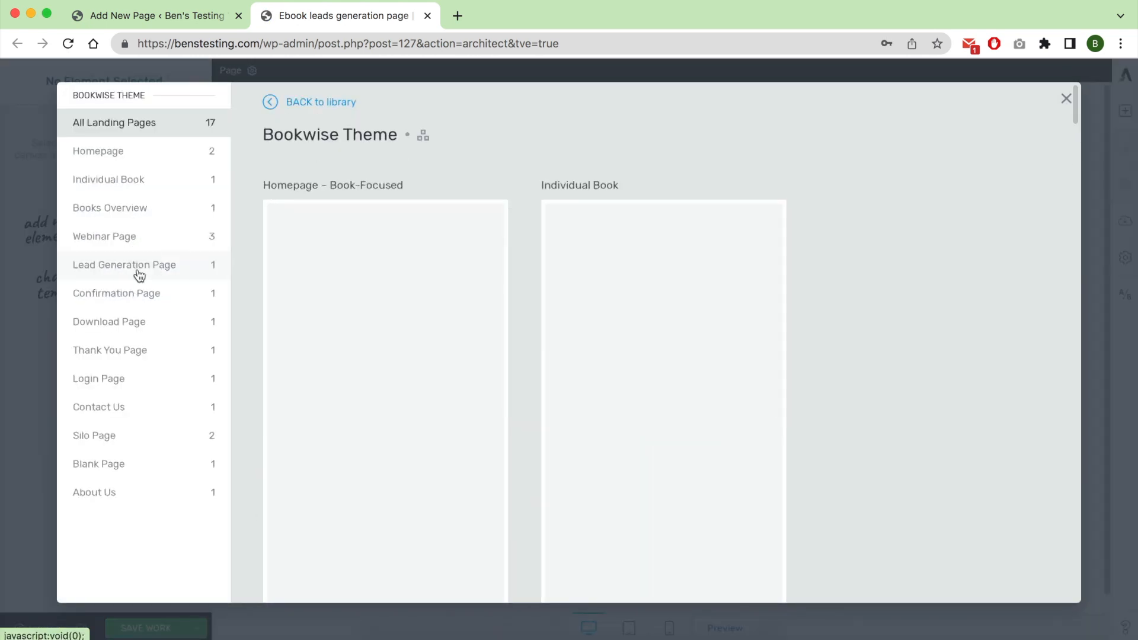
{"action": "left_click", "coordinate": [138, 273]}
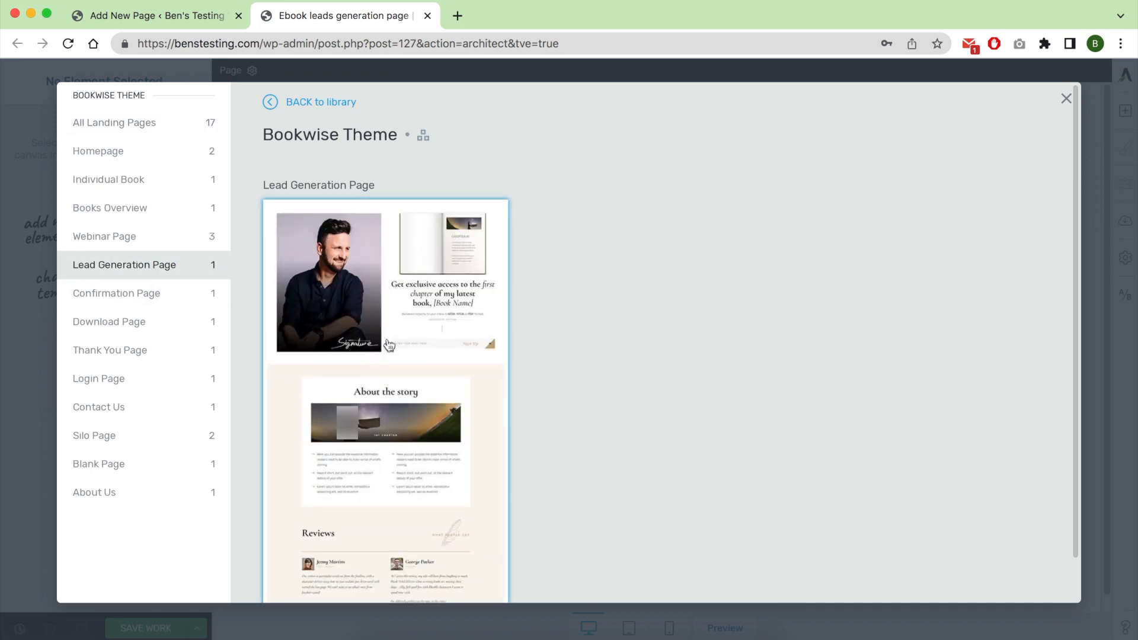
{"action": "left_click", "coordinate": [397, 344]}
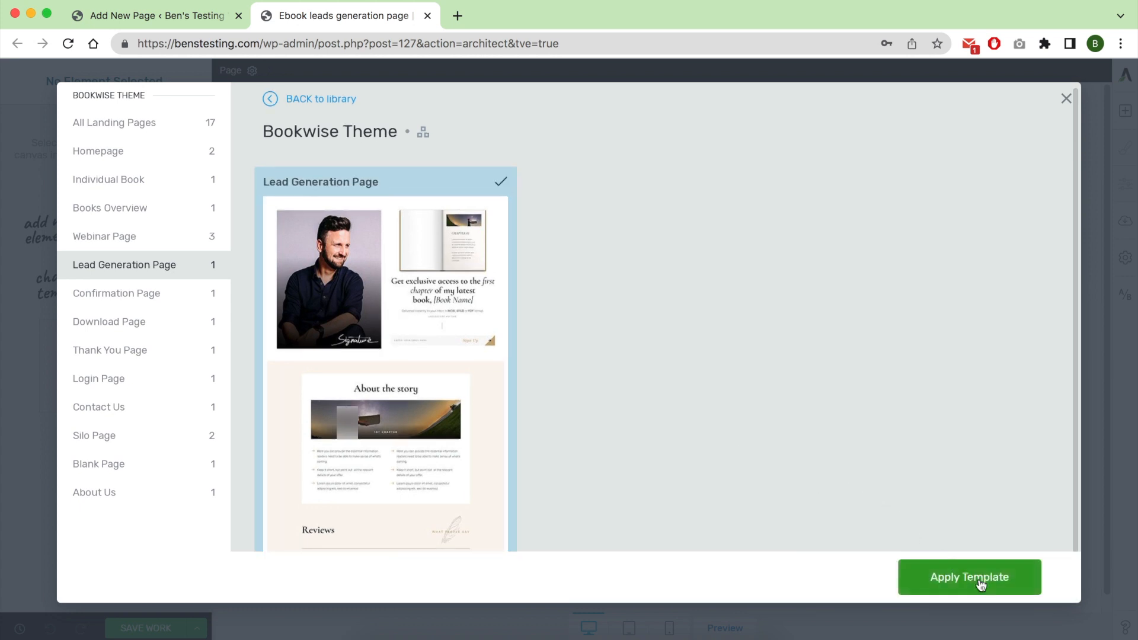
{"action": "left_click", "coordinate": [967, 562]}
Examine the template's hero text, signature image, email form, story section and reviews, down to the end of the page
{"action": "scroll", "coordinate": [860, 442], "scroll_direction": "down", "scroll_amount": 2}
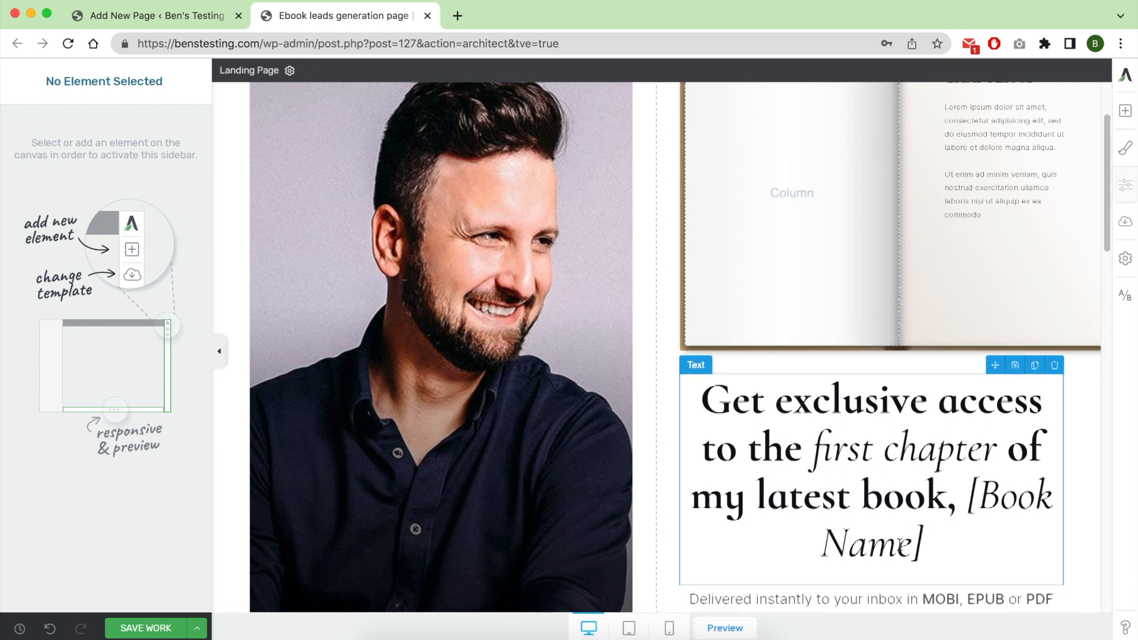
{"action": "scroll", "coordinate": [877, 534], "scroll_direction": "down", "scroll_amount": 3}
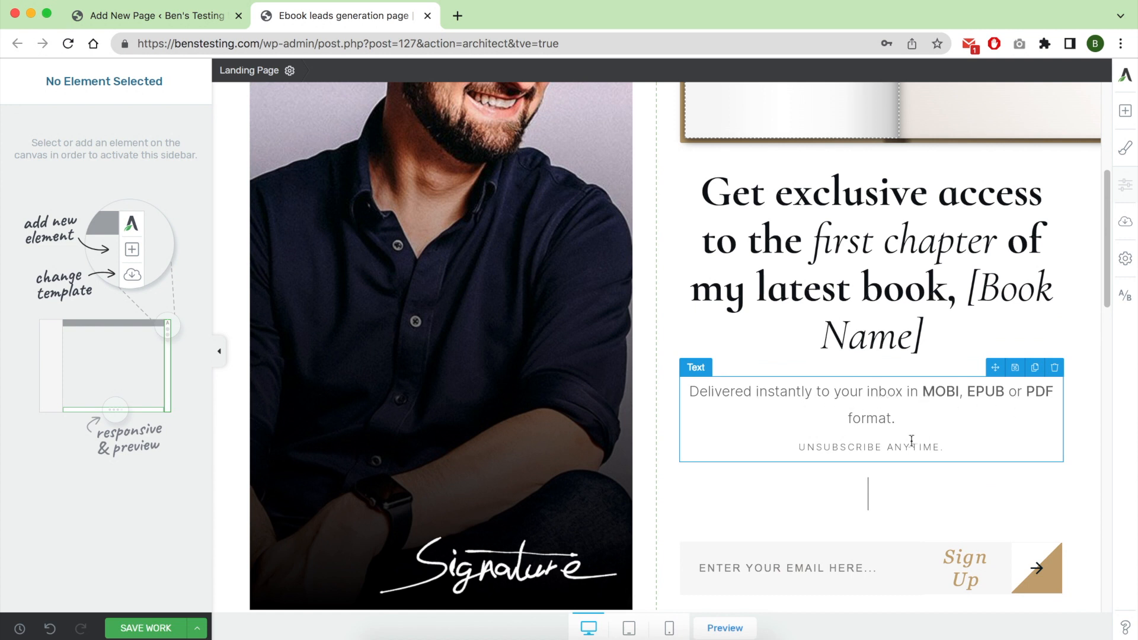
{"action": "triple_click", "coordinate": [853, 447]}
{"action": "scroll", "coordinate": [608, 485], "scroll_direction": "down", "scroll_amount": 1}
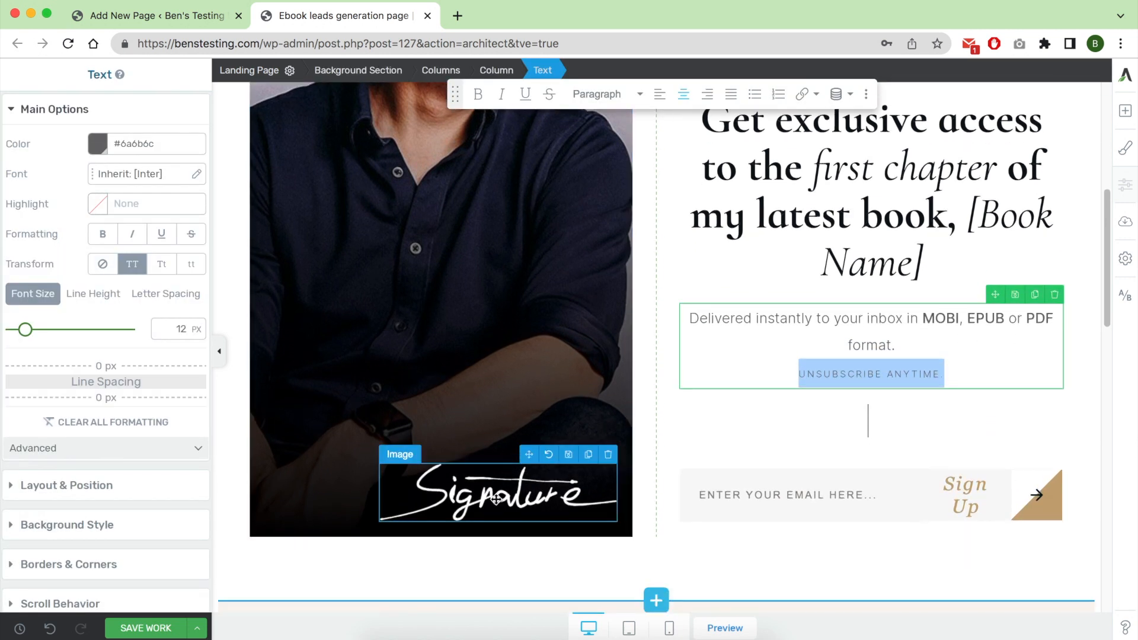
{"action": "left_click", "coordinate": [497, 499]}
{"action": "left_click", "coordinate": [831, 496]}
{"action": "scroll", "coordinate": [831, 496], "scroll_direction": "down", "scroll_amount": 6}
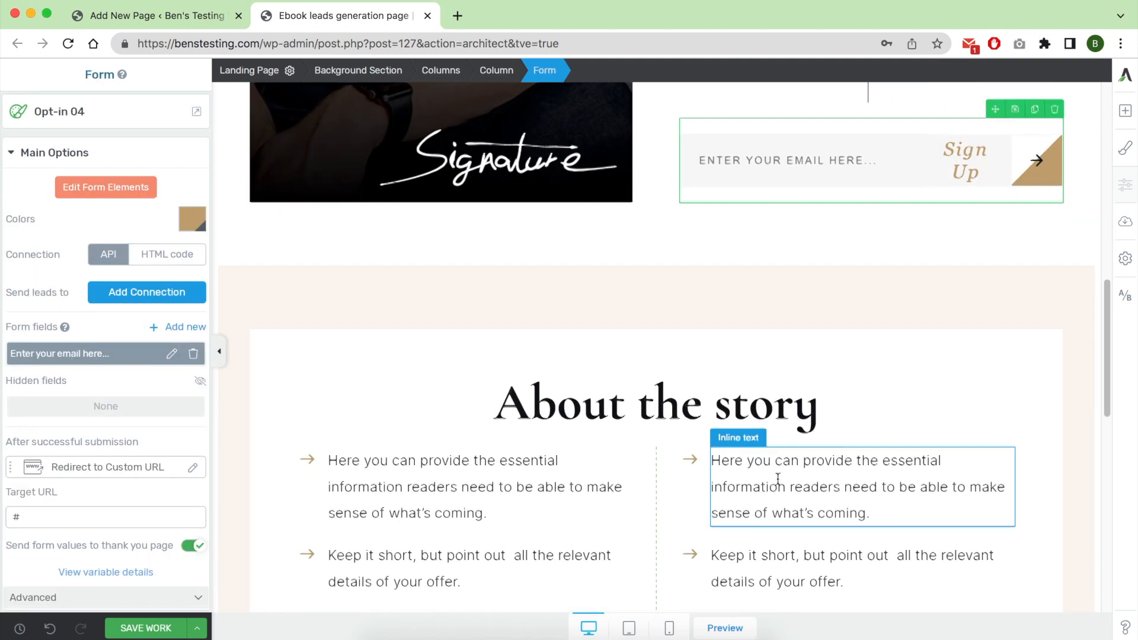
{"action": "scroll", "coordinate": [648, 462], "scroll_direction": "down", "scroll_amount": 1}
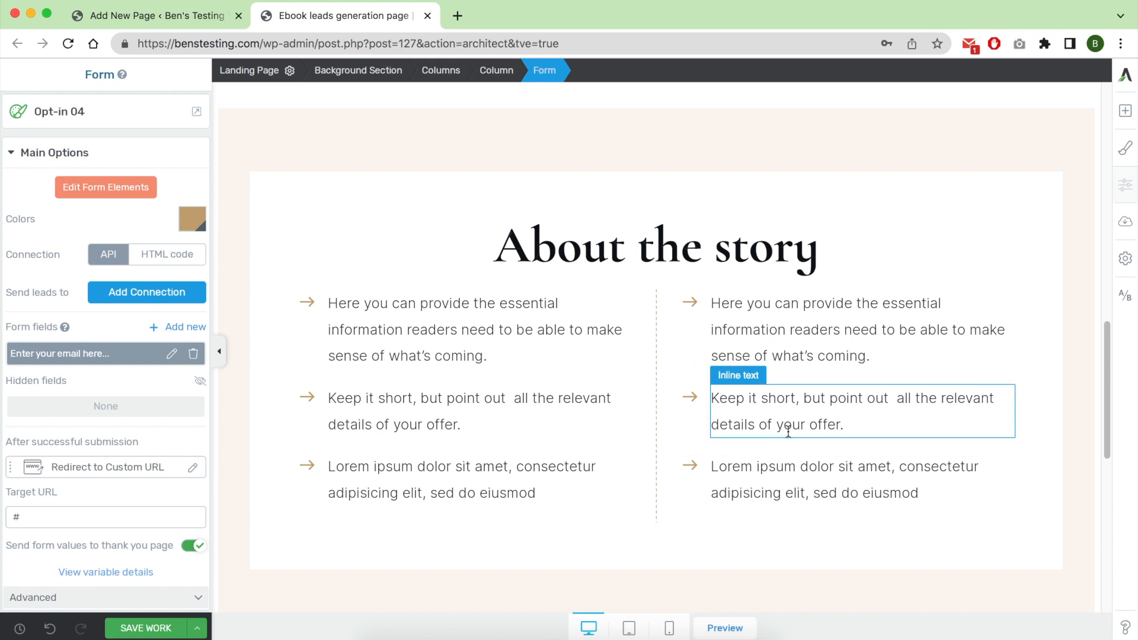
{"action": "scroll", "coordinate": [731, 480], "scroll_direction": "down", "scroll_amount": 8}
{"action": "scroll", "coordinate": [762, 424], "scroll_direction": "up", "scroll_amount": 2}
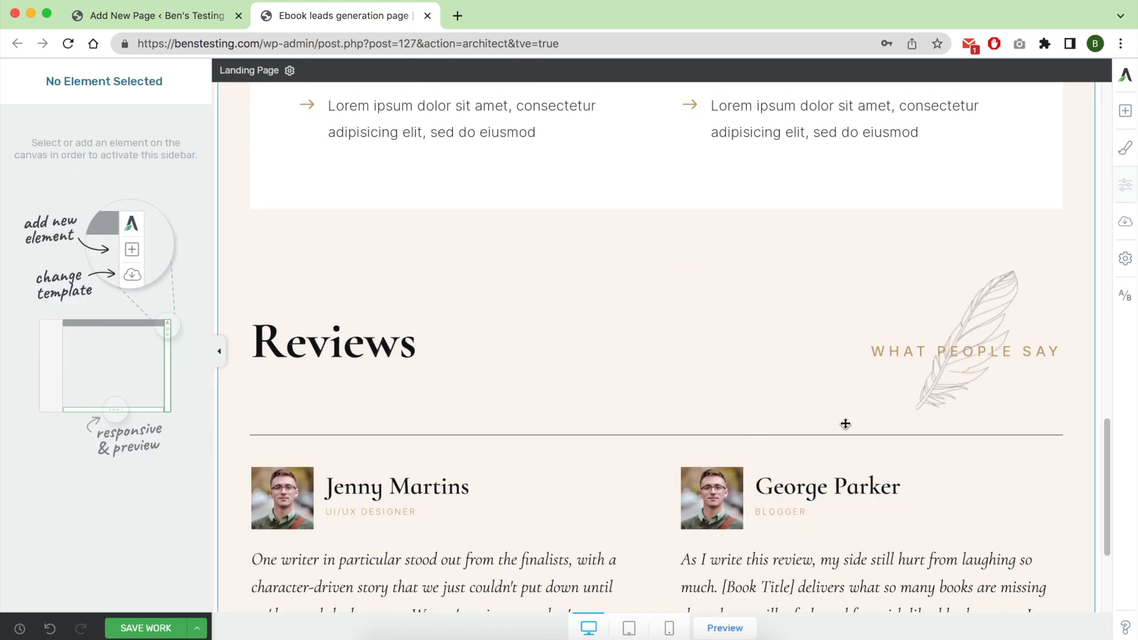
{"action": "scroll", "coordinate": [667, 411], "scroll_direction": "down", "scroll_amount": 5}
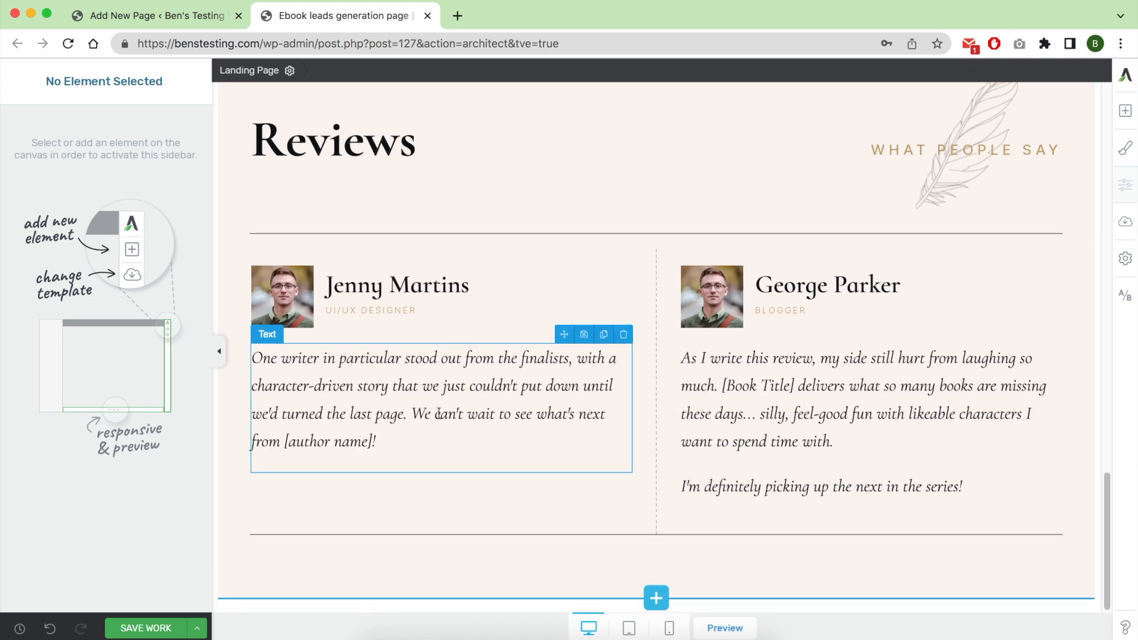
Duplicate the email sign-up form beside the author photo and place the copy below the reviews
{"action": "scroll", "coordinate": [526, 379], "scroll_direction": "up", "scroll_amount": 18}
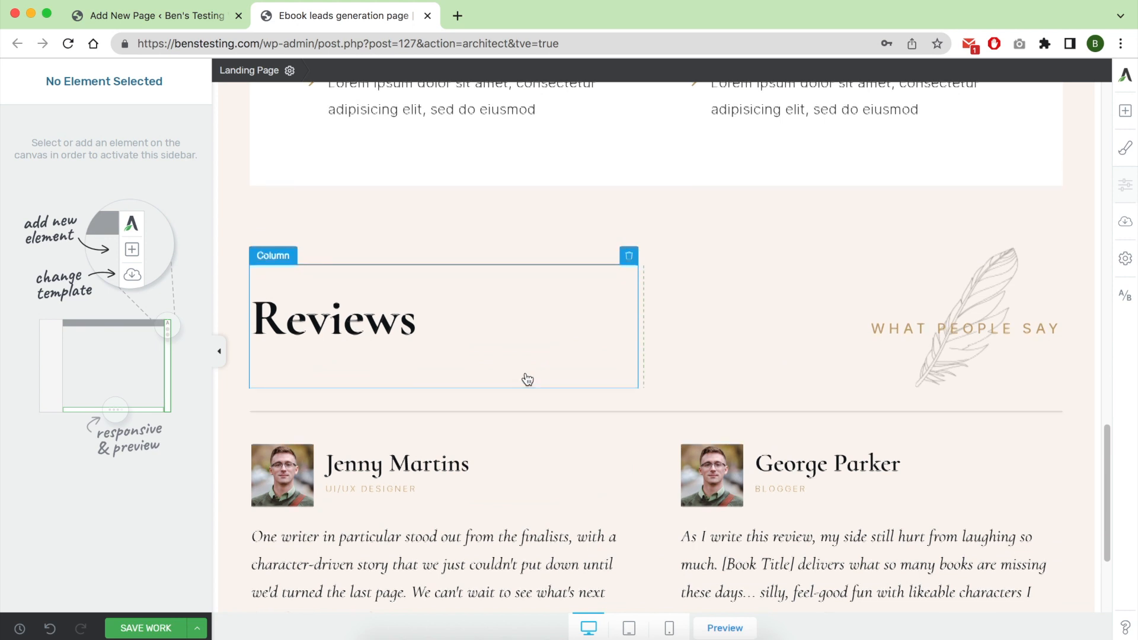
{"action": "scroll", "coordinate": [527, 375], "scroll_direction": "up", "scroll_amount": 6}
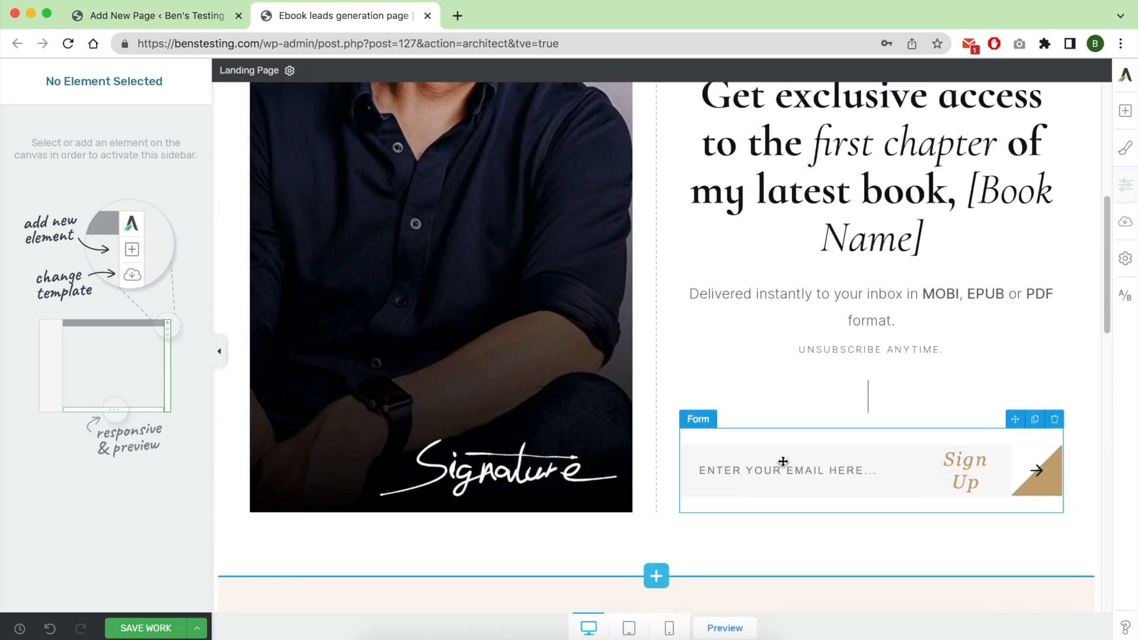
{"action": "left_click", "coordinate": [1038, 424]}
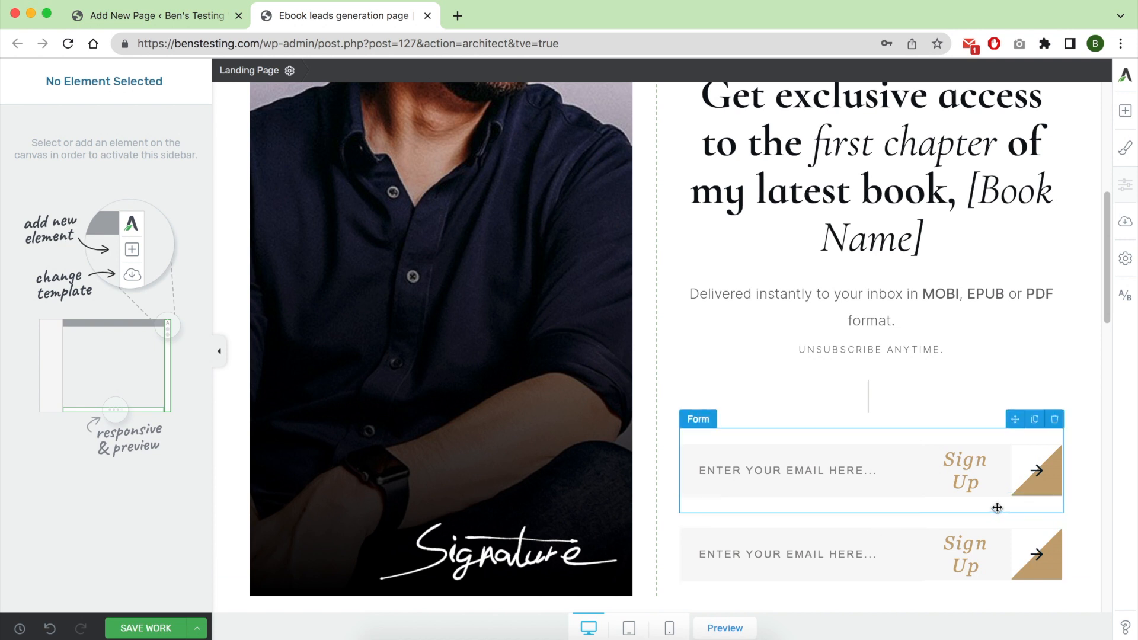
{"action": "mouse_move", "coordinate": [1012, 511]}
{"action": "left_mouse_down"}
{"action": "mouse_move", "coordinate": [838, 623]}
{"action": "mouse_move", "coordinate": [722, 564]}
{"action": "mouse_move", "coordinate": [656, 615]}
{"action": "mouse_move", "coordinate": [653, 538]}
{"action": "left_mouse_up"}
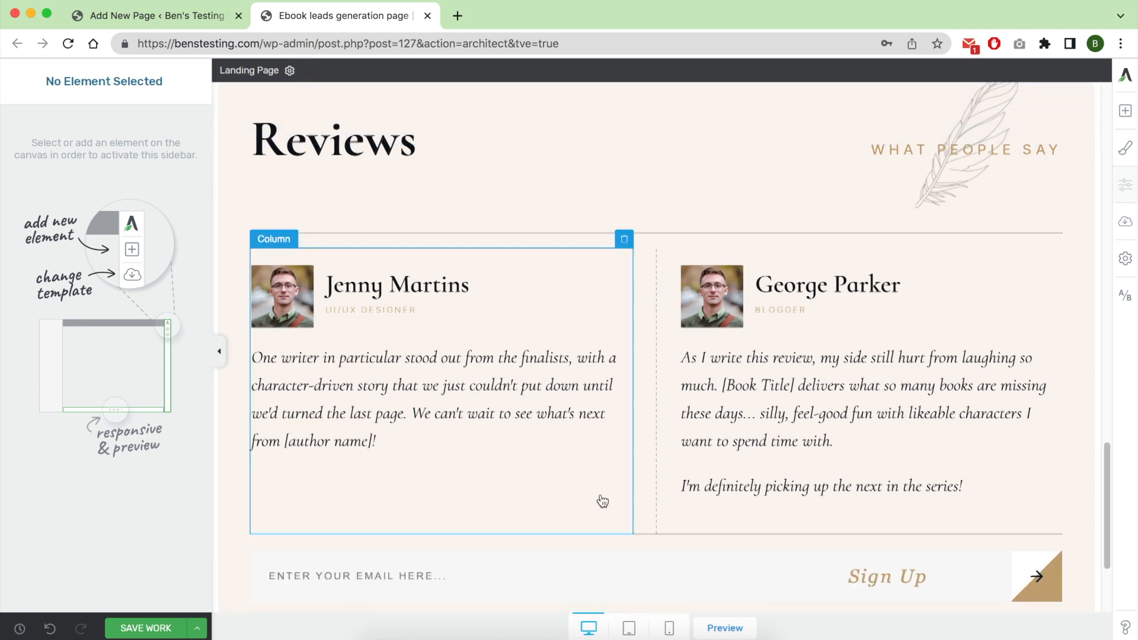
{"action": "scroll", "coordinate": [561, 472], "scroll_direction": "down", "scroll_amount": 2}
Duplicate the "Get exclusive access" heading and place the copy between the reviews and the lower sign-up form
{"action": "scroll", "coordinate": [820, 383], "scroll_direction": "up", "scroll_amount": 15}
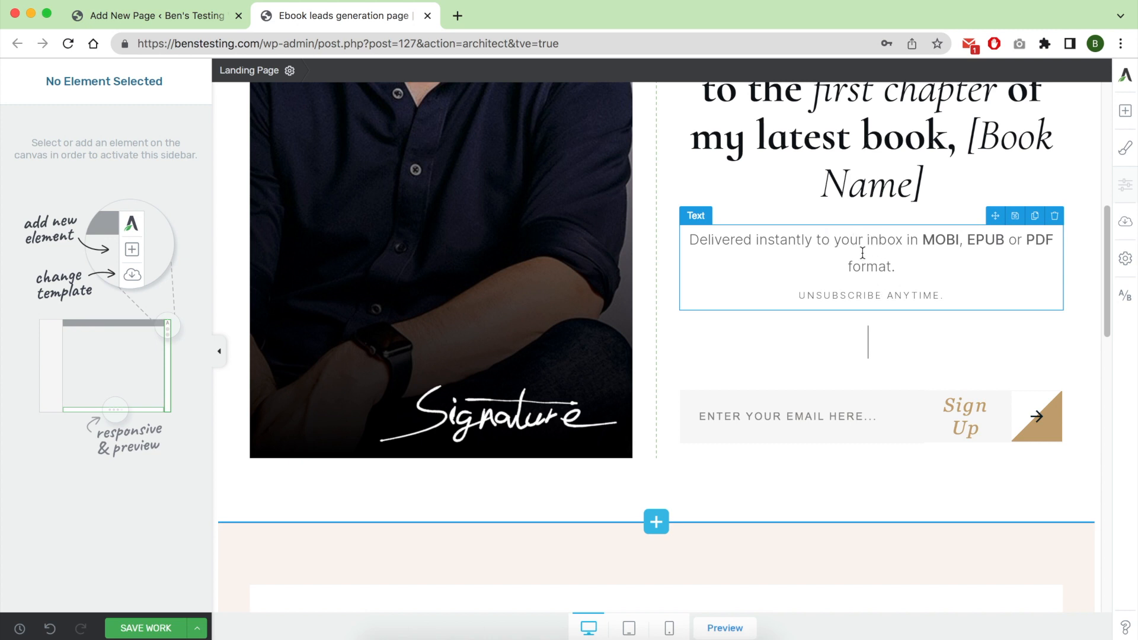
{"action": "left_click", "coordinate": [851, 158]}
{"action": "scroll", "coordinate": [948, 266], "scroll_direction": "up", "scroll_amount": 6}
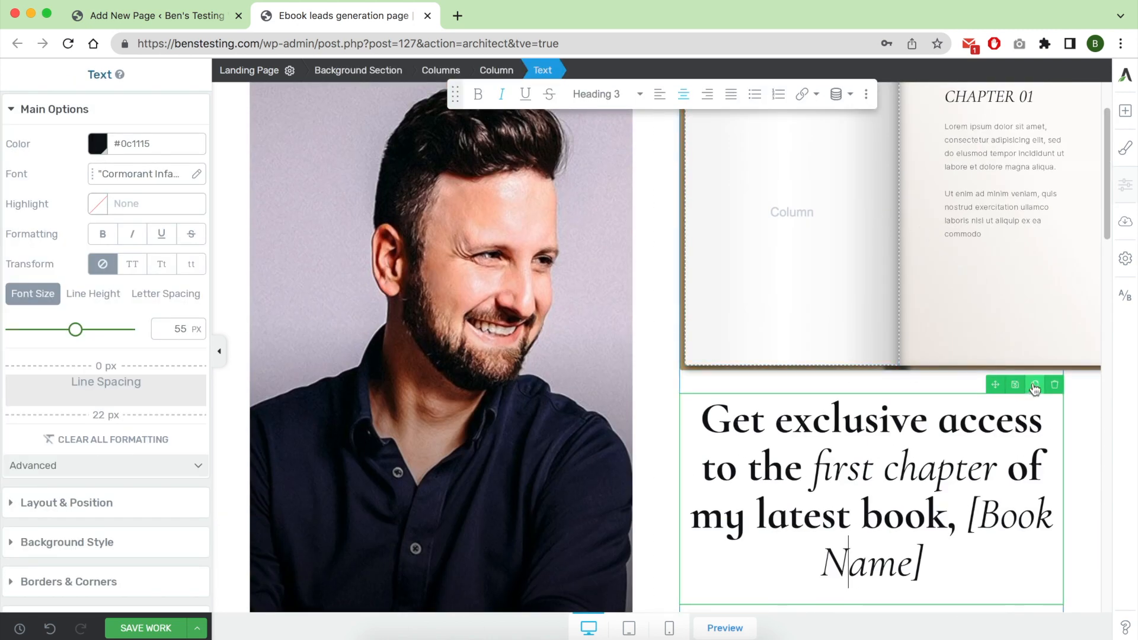
{"action": "left_click", "coordinate": [1035, 387]}
{"action": "left_click_drag", "start_coordinate": [992, 387], "coordinate": [667, 468]}
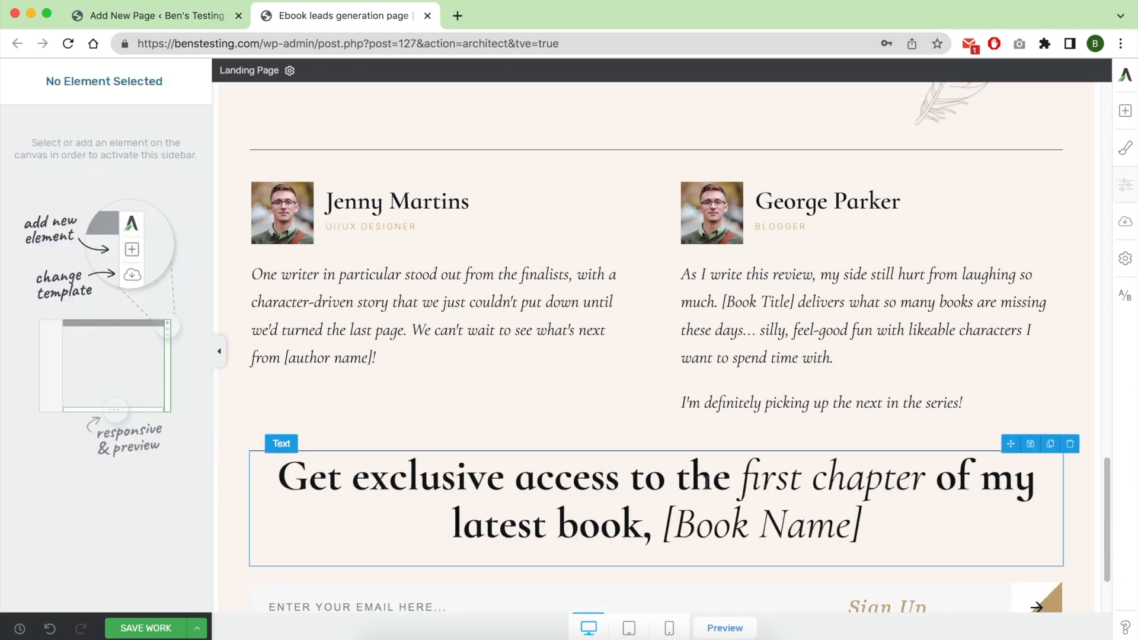
{"action": "scroll", "coordinate": [763, 510], "scroll_direction": "down", "scroll_amount": 2}
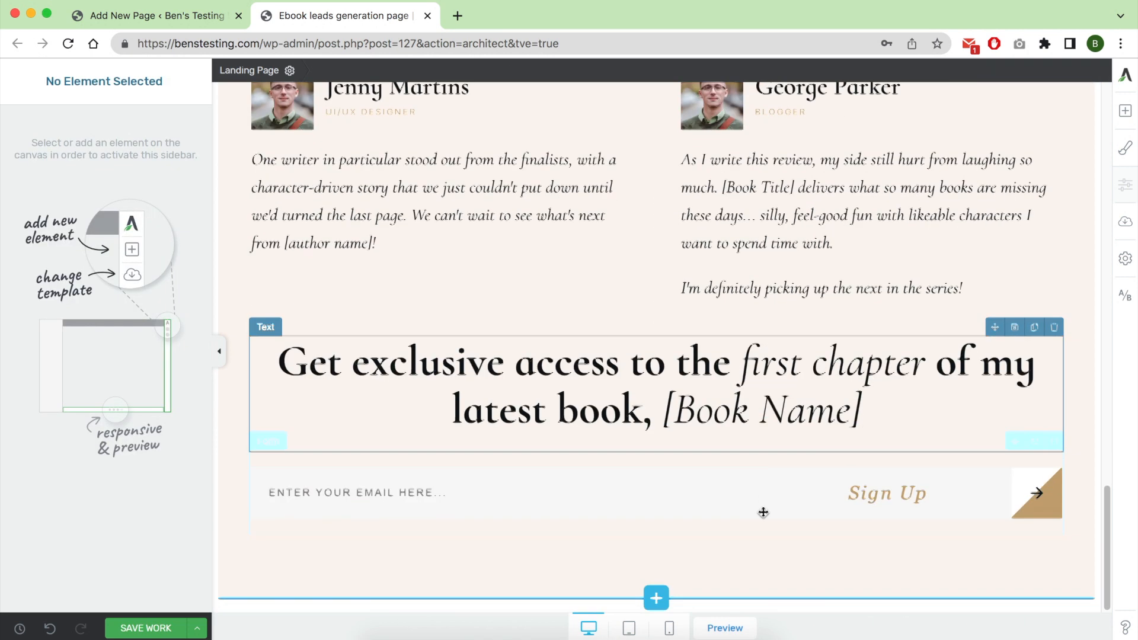
Add a new field of type Name to the sign-up form below the reviews
{"action": "left_click", "coordinate": [711, 491]}
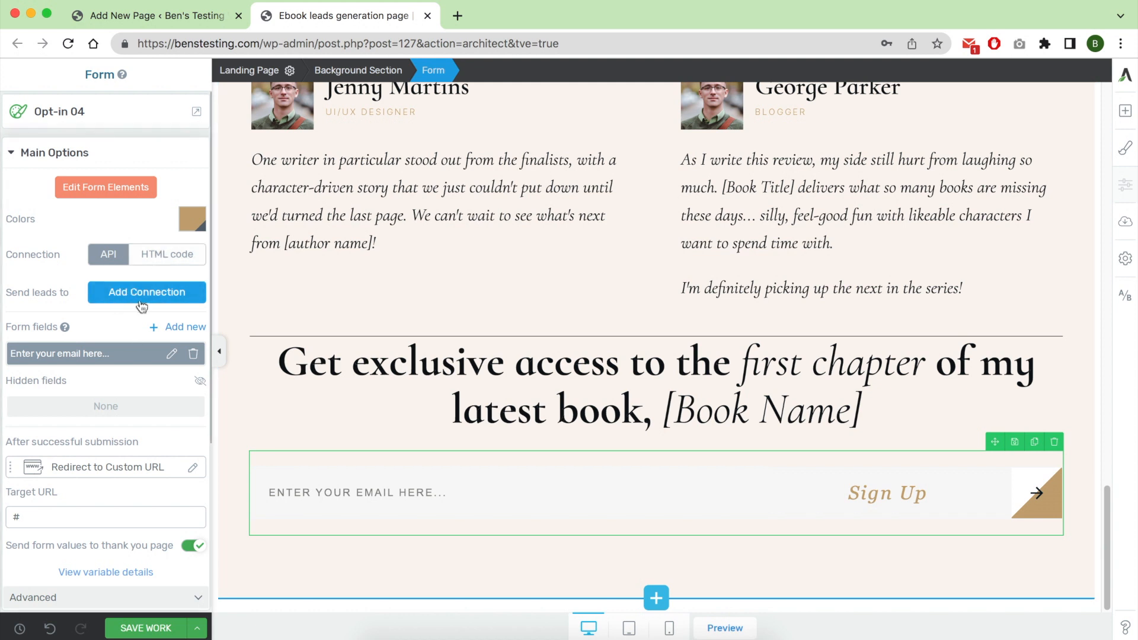
{"action": "left_click", "coordinate": [168, 331]}
{"action": "left_click", "coordinate": [140, 370]}
{"action": "left_click", "coordinate": [140, 369]}
{"action": "left_click", "coordinate": [140, 370]}
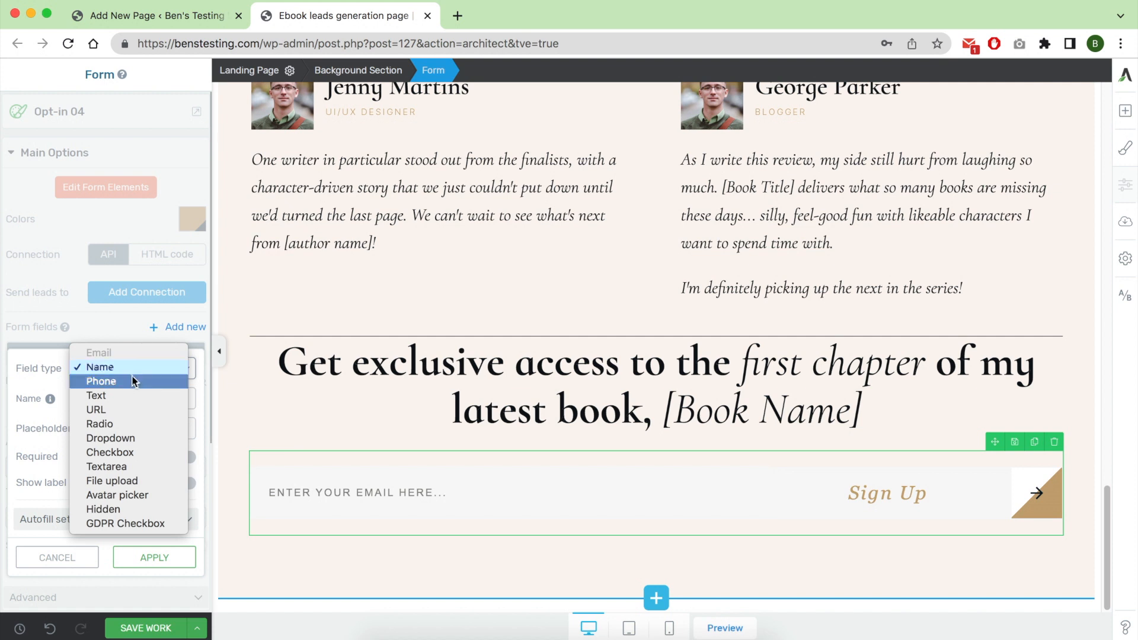
{"action": "left_click", "coordinate": [131, 368]}
{"action": "left_click", "coordinate": [154, 558]}
Set the placeholder of the lower form's new field to "Name" and apply it
{"action": "left_click", "coordinate": [172, 378]}
{"action": "left_click", "coordinate": [126, 463]}
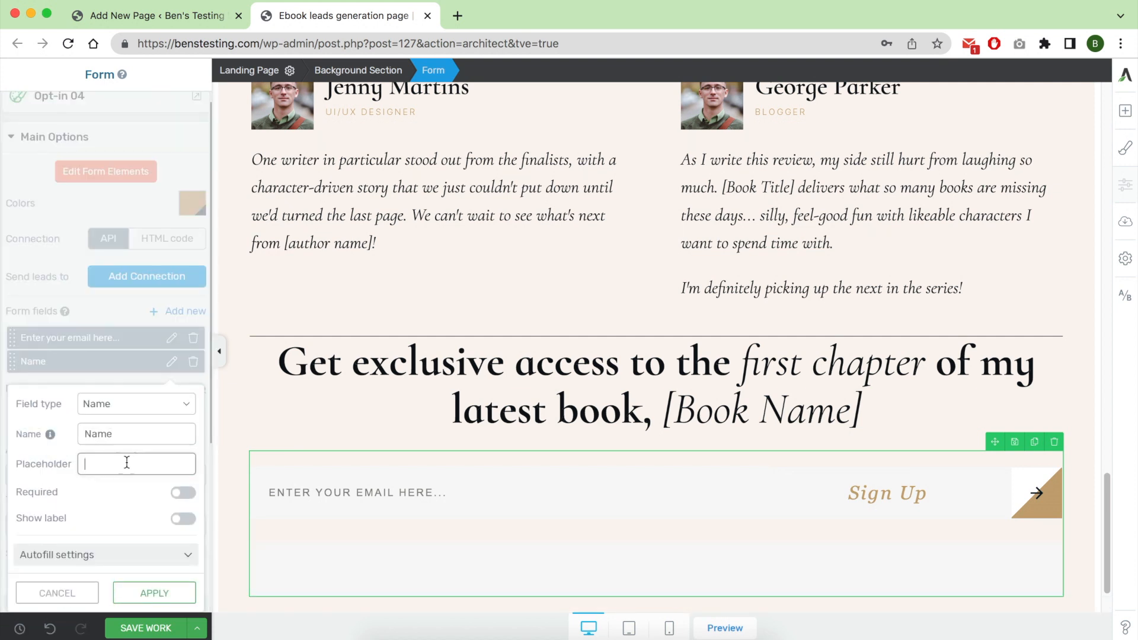
{"action": "left_click", "coordinate": [154, 593]}
Switch to the tablet layout and examine the whole page from the book image to the lower sign-up form
{"action": "left_click", "coordinate": [631, 630]}
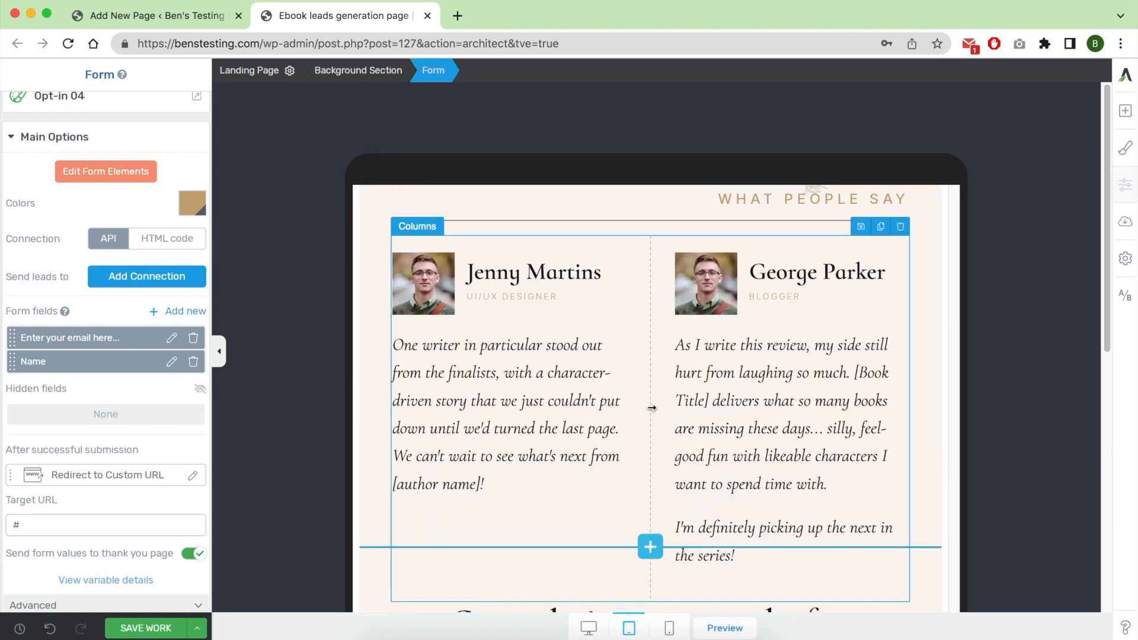
{"action": "scroll", "coordinate": [651, 407], "scroll_direction": "up", "scroll_amount": 10}
{"action": "scroll", "coordinate": [651, 408], "scroll_direction": "up", "scroll_amount": 5}
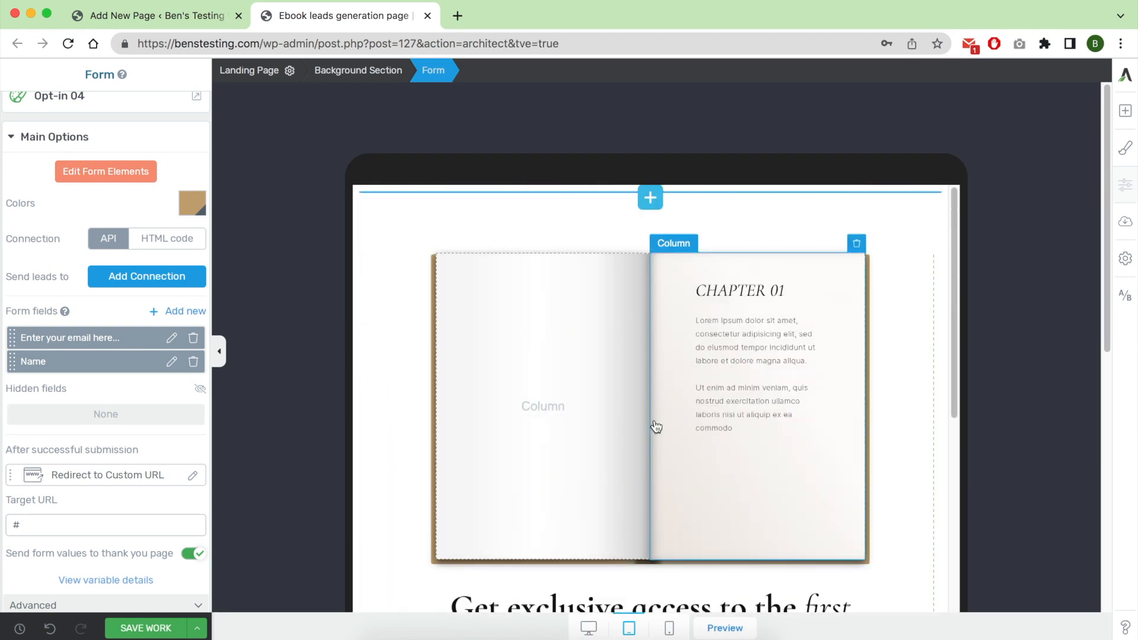
{"action": "scroll", "coordinate": [652, 421], "scroll_direction": "down", "scroll_amount": 1}
{"action": "scroll", "coordinate": [657, 426], "scroll_direction": "down", "scroll_amount": 5}
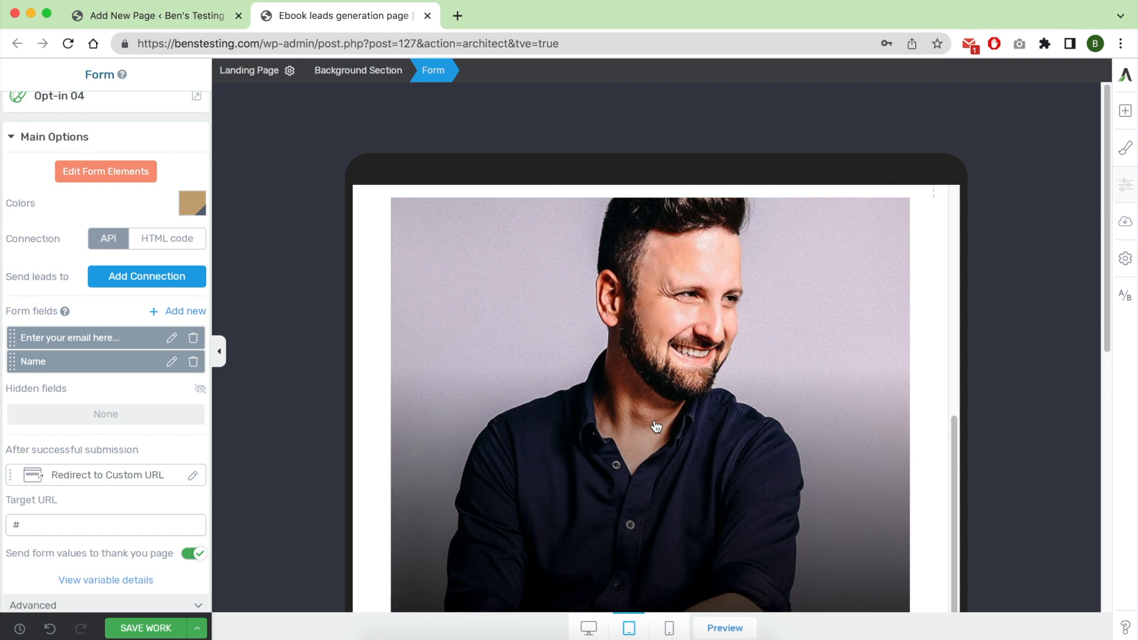
{"action": "scroll", "coordinate": [657, 426], "scroll_direction": "down", "scroll_amount": 10}
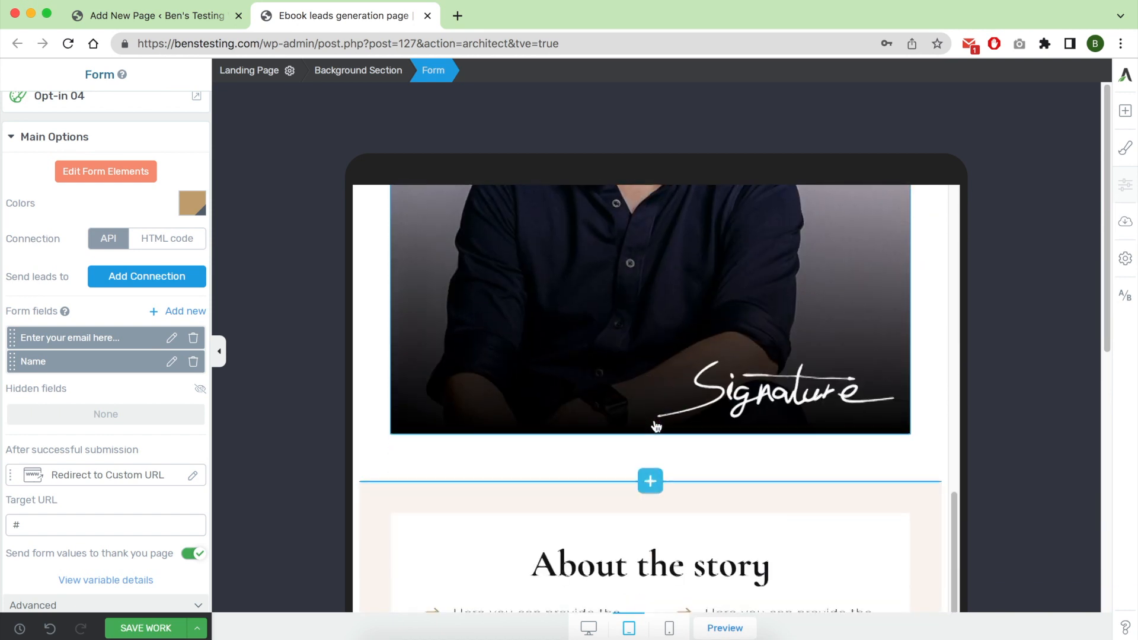
{"action": "scroll", "coordinate": [657, 426], "scroll_direction": "down", "scroll_amount": 12}
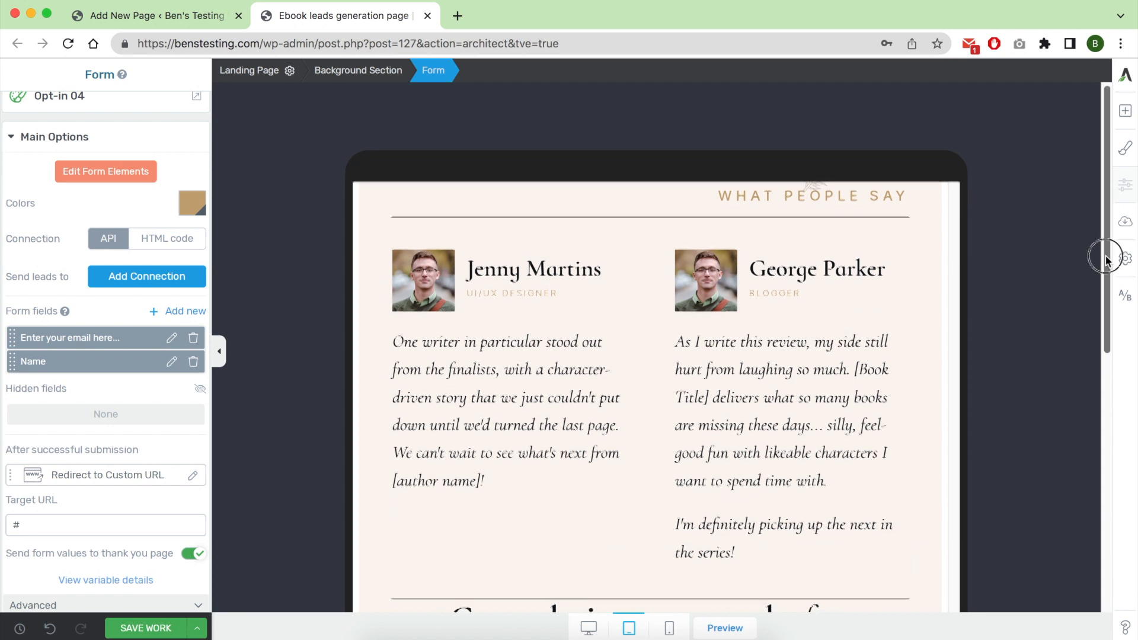
{"action": "scroll", "coordinate": [1109, 255], "scroll_direction": "down", "scroll_amount": 3}
{"action": "scroll", "coordinate": [680, 483], "scroll_direction": "down", "scroll_amount": 10}
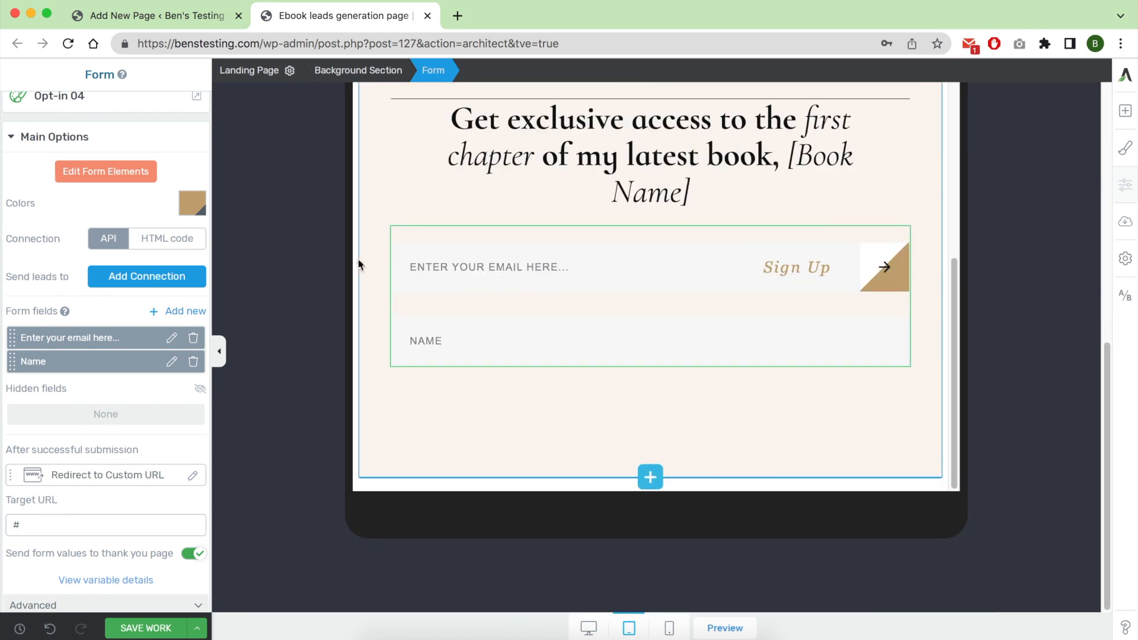
Set the background colour of the section containing the reviews and lower form to orange, #ff8c00
{"action": "left_click", "coordinate": [368, 196]}
{"action": "left_click", "coordinate": [357, 194]}
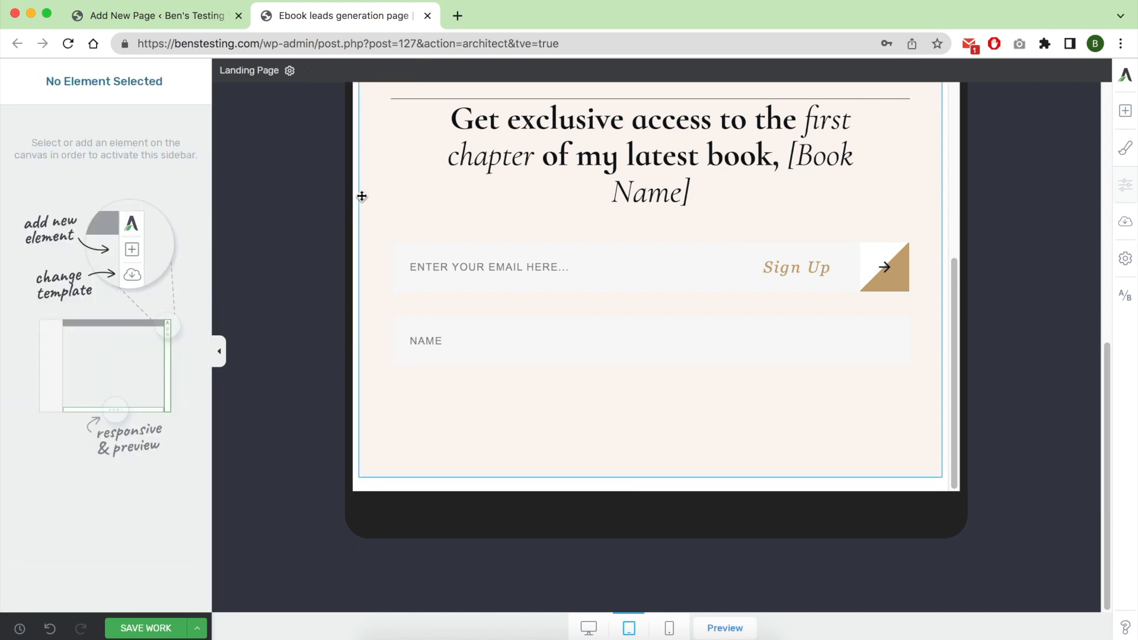
{"action": "left_click", "coordinate": [362, 196]}
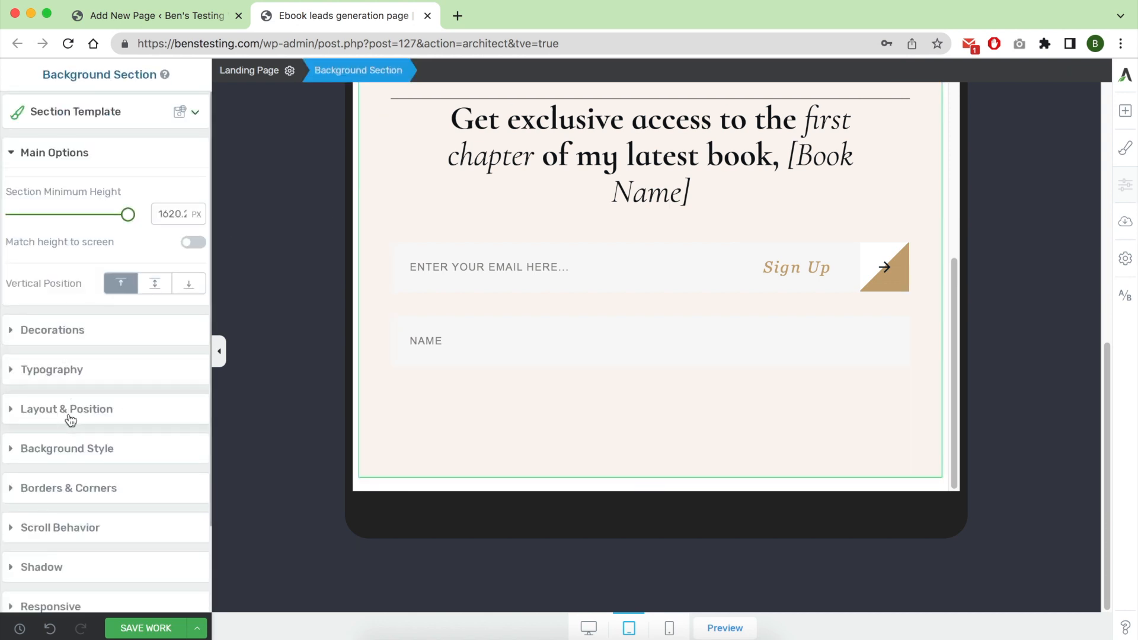
{"action": "left_click", "coordinate": [71, 446]}
{"action": "left_click", "coordinate": [8, 409]}
{"action": "left_click_drag", "start_coordinate": [55, 330], "coordinate": [196, 321]}
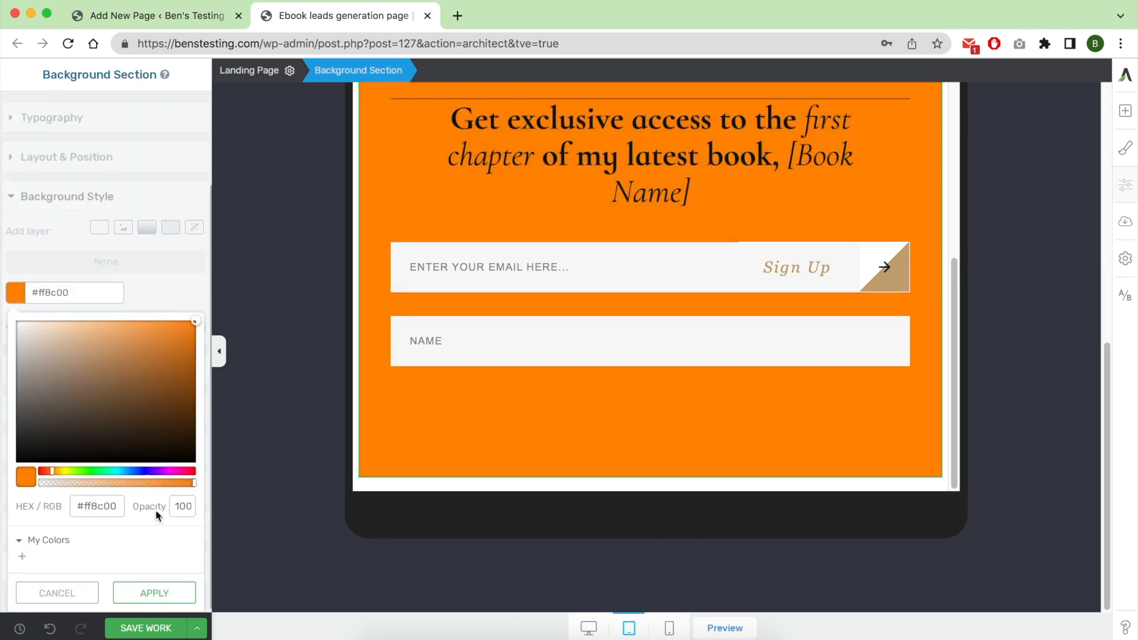
{"action": "left_click", "coordinate": [155, 593]}
Replace the author column's background image with the media library photo of the dog holding a "Thank you" card
{"action": "scroll", "coordinate": [628, 370], "scroll_direction": "up", "scroll_amount": 10}
{"action": "scroll", "coordinate": [628, 370], "scroll_direction": "up", "scroll_amount": 15}
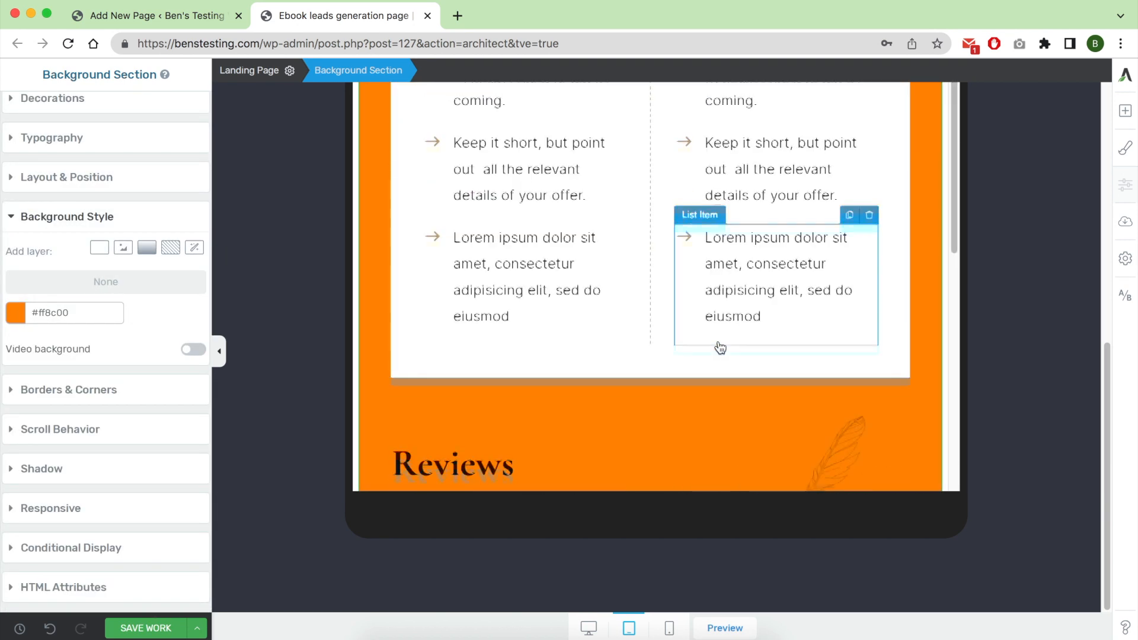
{"action": "scroll", "coordinate": [626, 319], "scroll_direction": "down", "scroll_amount": 8}
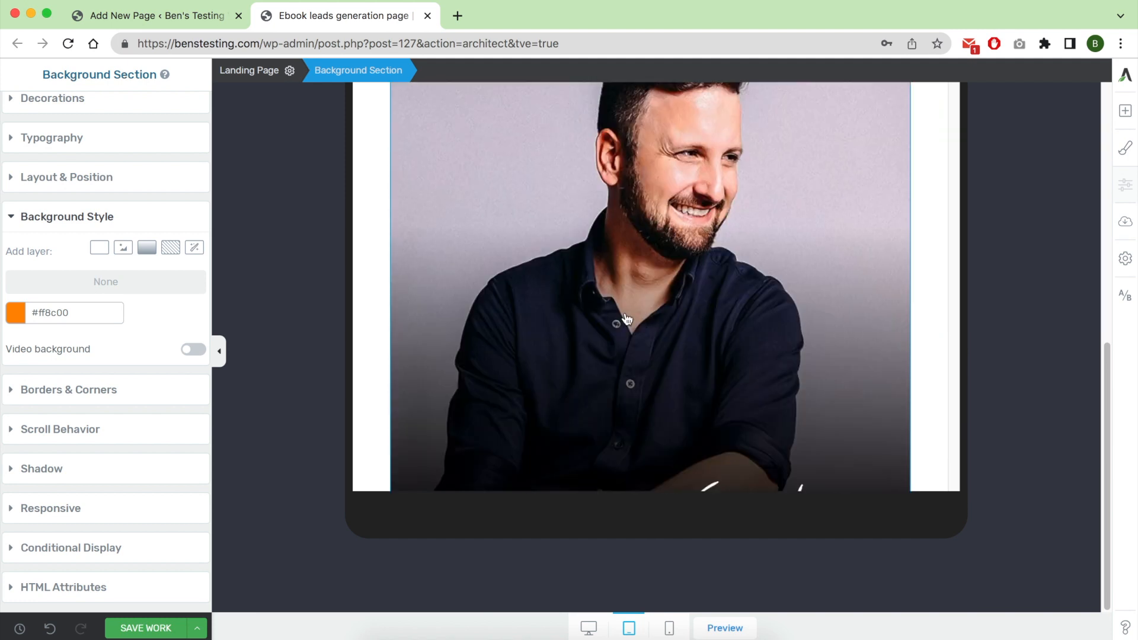
{"action": "scroll", "coordinate": [557, 291], "scroll_direction": "up", "scroll_amount": 3}
{"action": "left_click", "coordinate": [557, 292]}
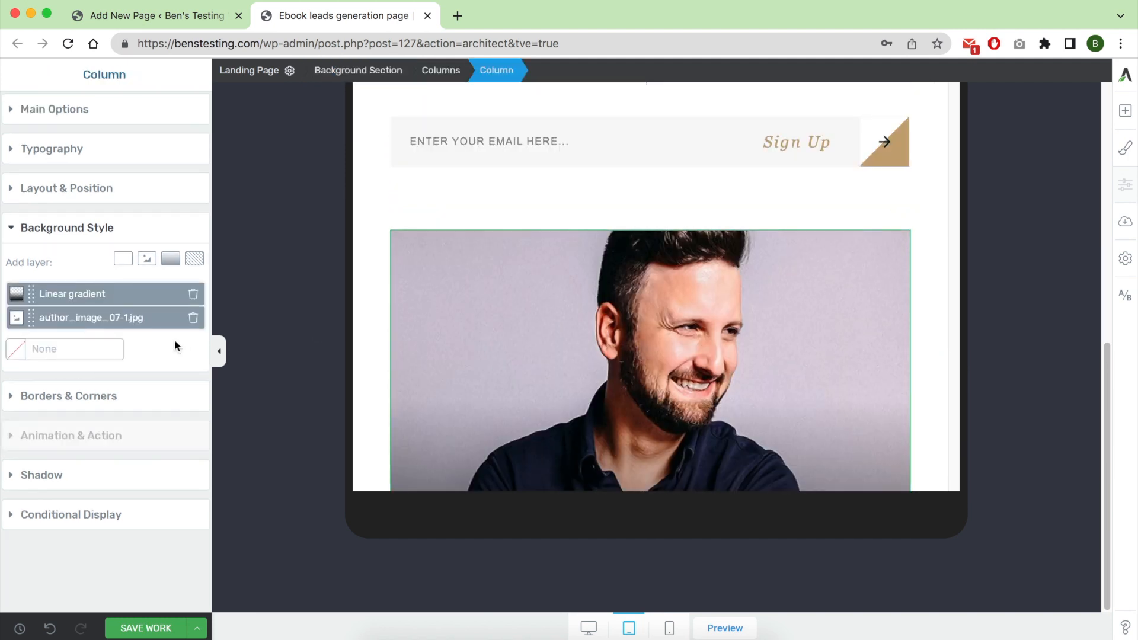
{"action": "left_click", "coordinate": [51, 322]}
{"action": "left_click", "coordinate": [147, 483]}
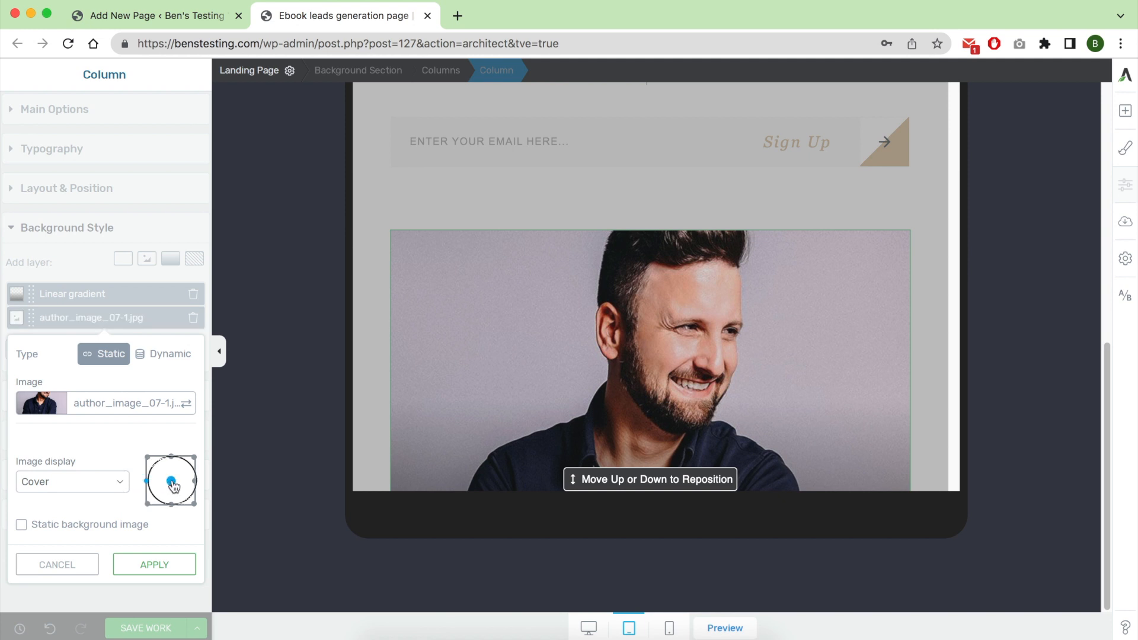
{"action": "left_click", "coordinate": [82, 413]}
{"action": "left_click", "coordinate": [261, 268]}
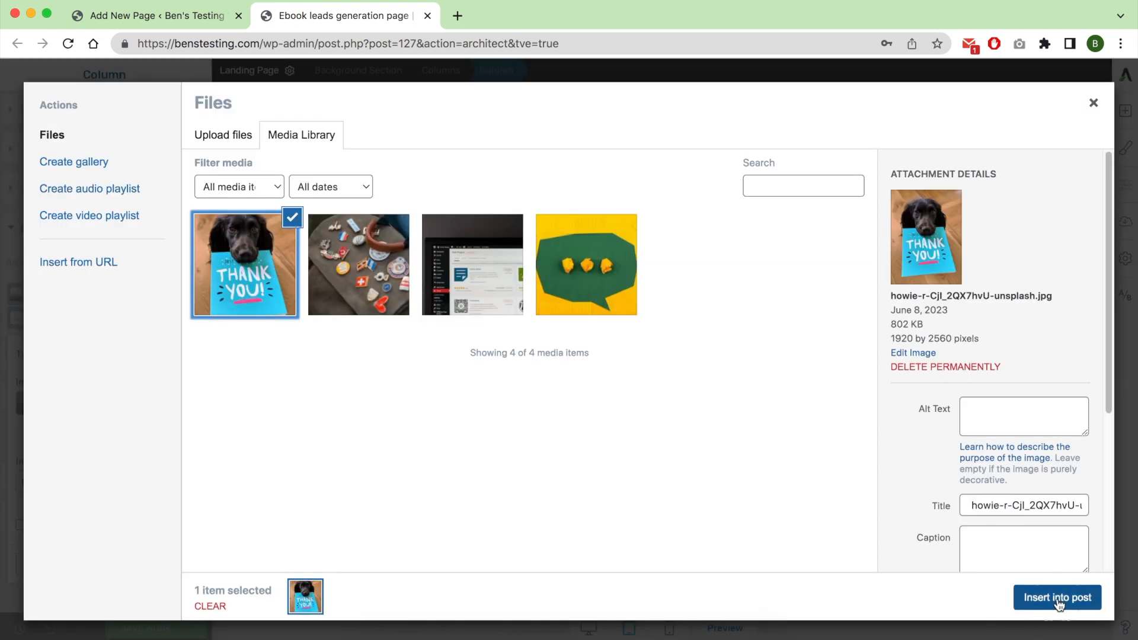
{"action": "left_click", "coordinate": [1055, 597]}
Reposition the dog photo vertically within the author column and apply the background settings
{"action": "scroll", "coordinate": [662, 248], "scroll_direction": "down", "scroll_amount": 5}
{"action": "left_click_drag", "start_coordinate": [662, 248], "coordinate": [656, 313]}
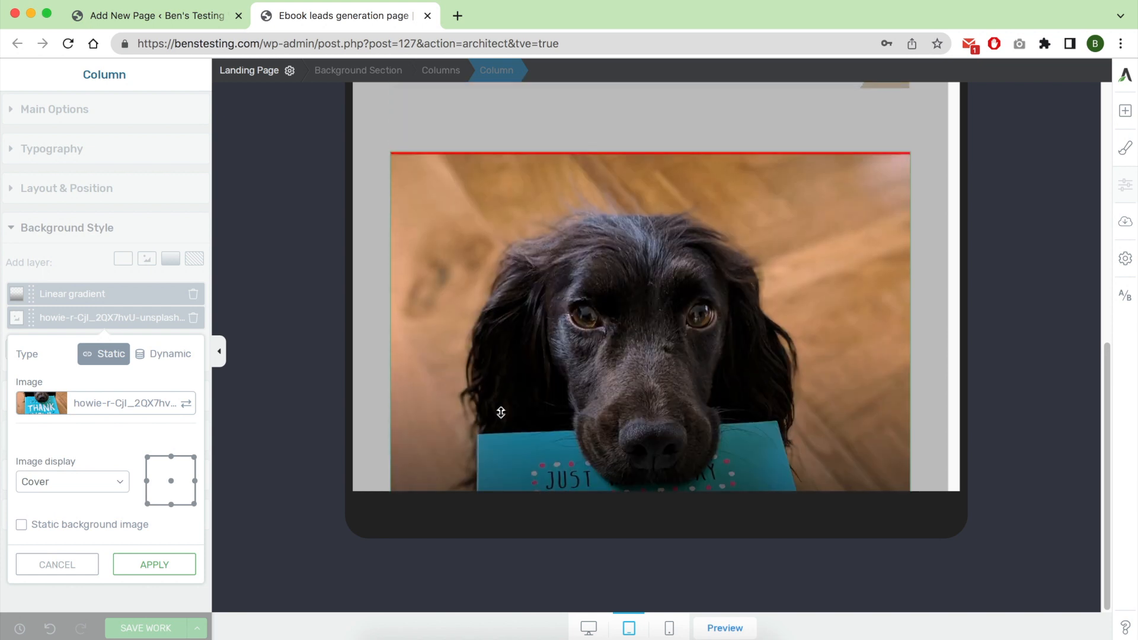
{"action": "left_click", "coordinate": [177, 567]}
Undo the dog photo's repositioning and the replacement of the author column's background image
{"action": "scroll", "coordinate": [571, 374], "scroll_direction": "up", "scroll_amount": 6}
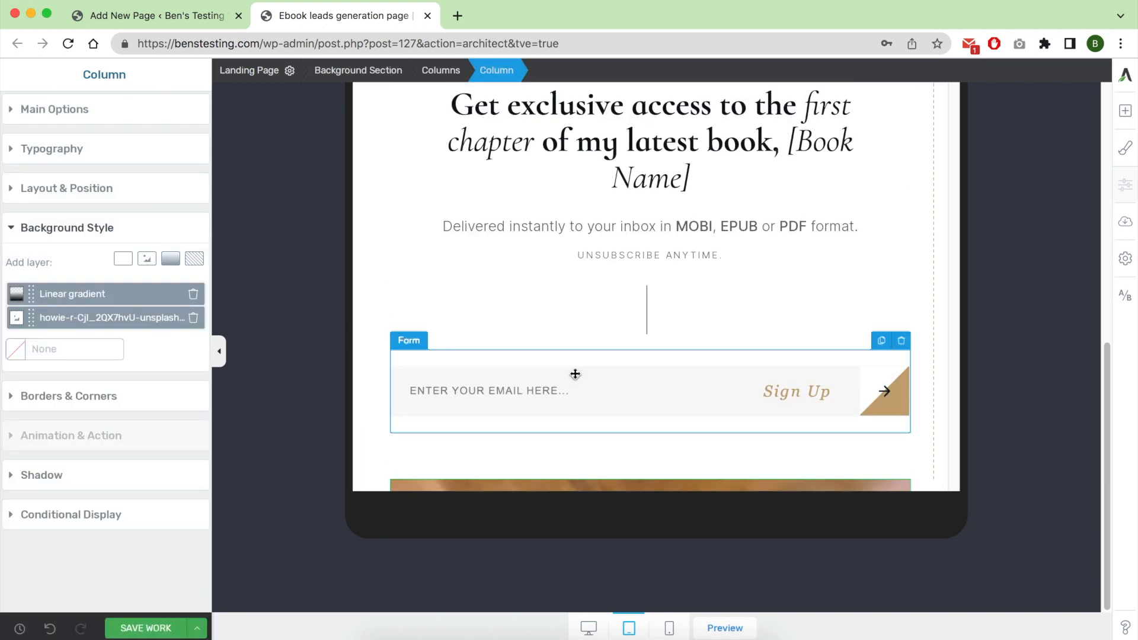
{"action": "scroll", "coordinate": [838, 445], "scroll_direction": "down", "scroll_amount": 10}
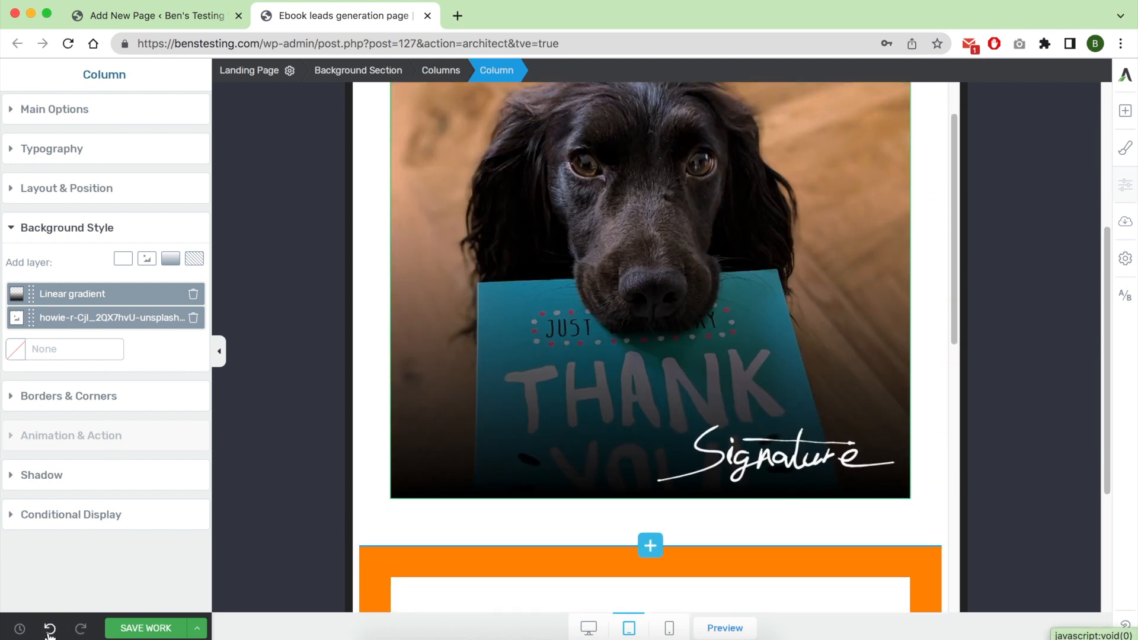
{"action": "left_click", "coordinate": [49, 632]}
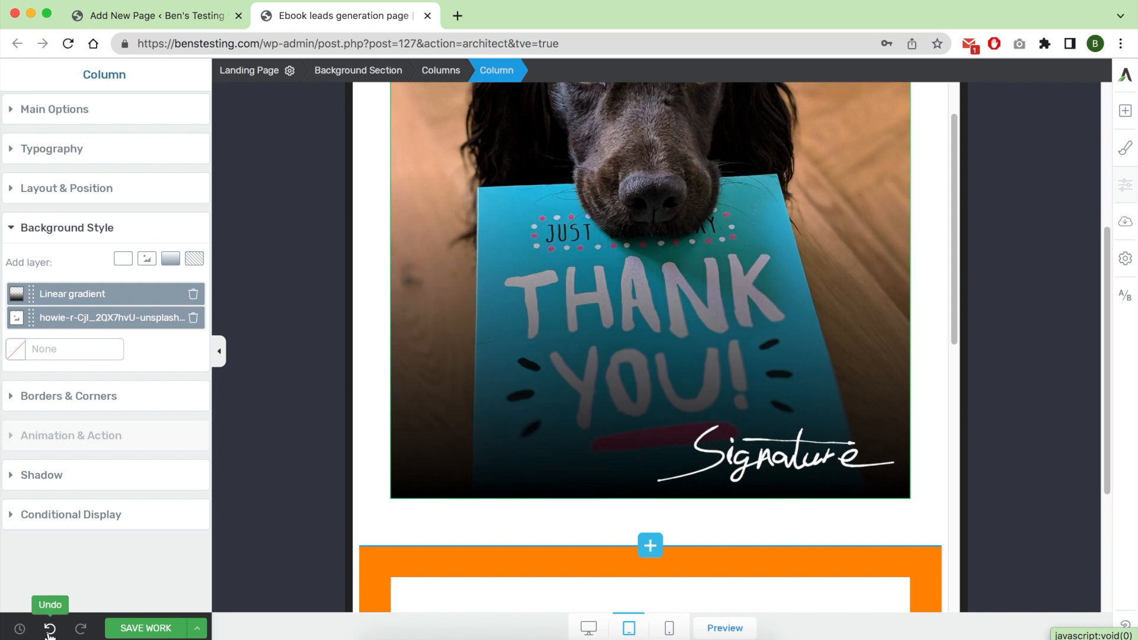
{"action": "left_click", "coordinate": [50, 632]}
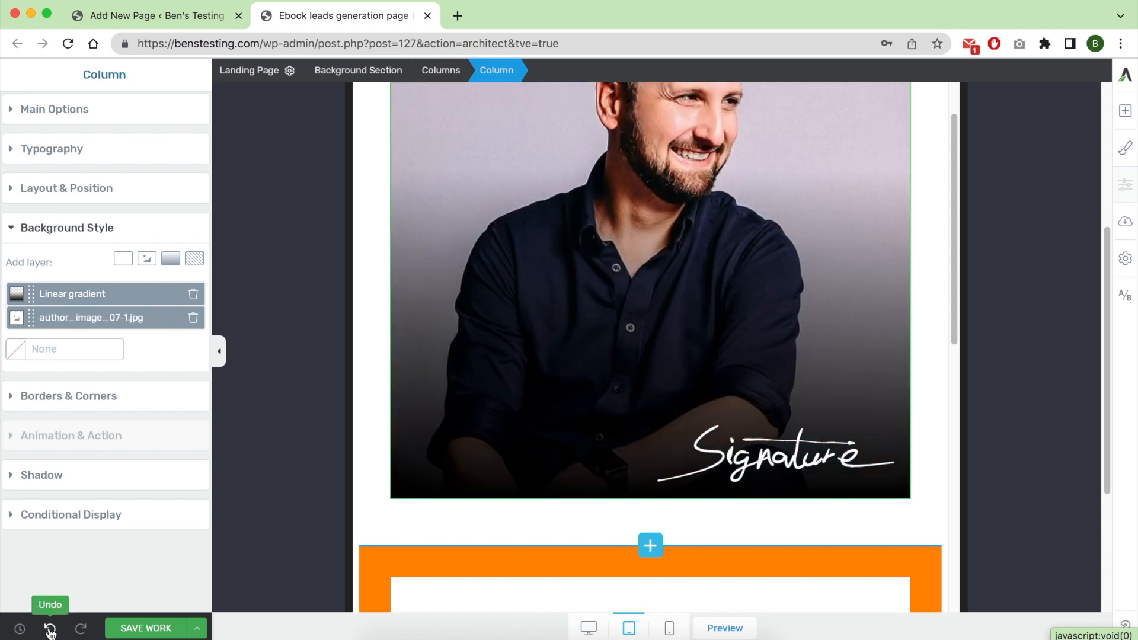
Switch to the mobile layout and examine the whole page from the book image to the lower sign-up form
{"action": "left_click", "coordinate": [668, 628]}
{"action": "scroll", "coordinate": [720, 320], "scroll_direction": "up", "scroll_amount": 5}
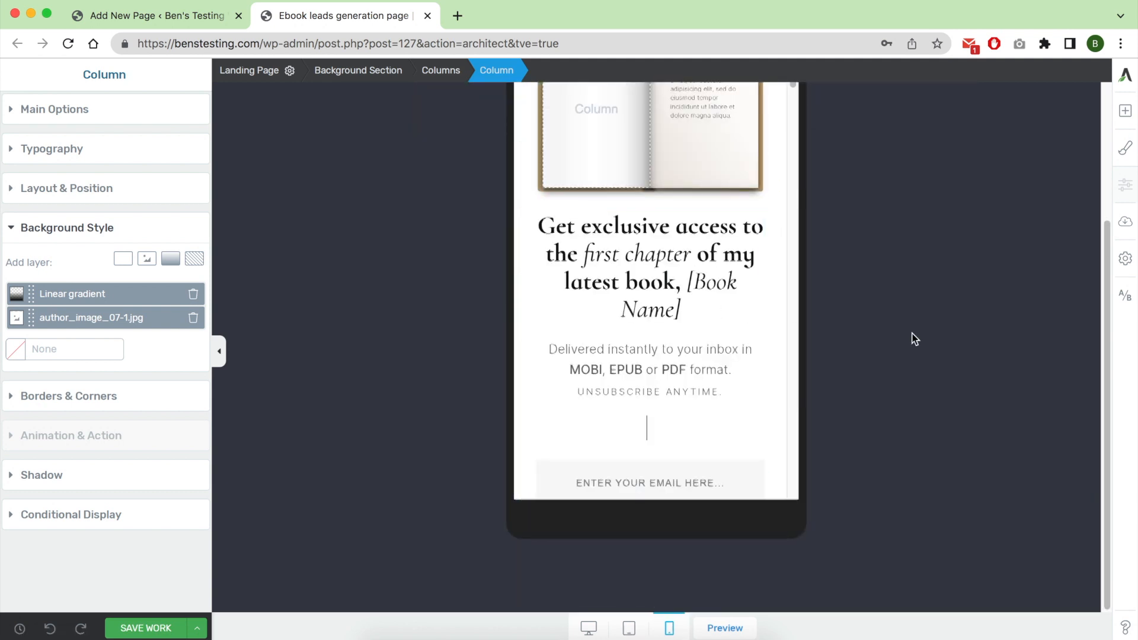
{"action": "scroll", "coordinate": [915, 339], "scroll_direction": "up", "scroll_amount": 3}
{"action": "scroll", "coordinate": [896, 367], "scroll_direction": "down", "scroll_amount": 1}
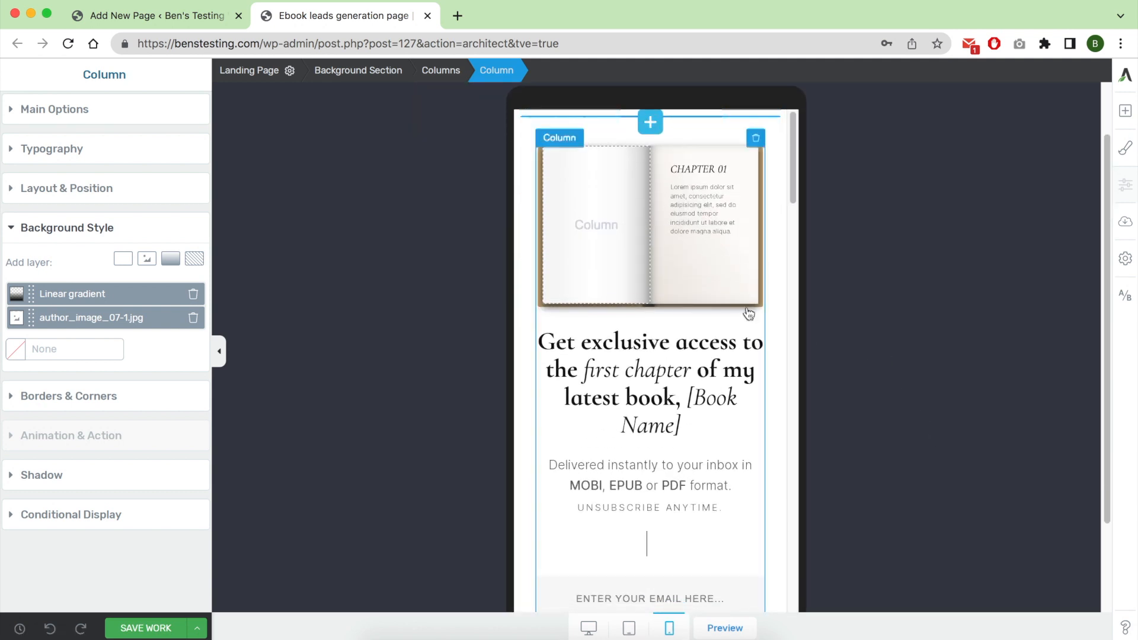
{"action": "scroll", "coordinate": [727, 323], "scroll_direction": "up", "scroll_amount": 1}
{"action": "scroll", "coordinate": [871, 365], "scroll_direction": "down", "scroll_amount": 3}
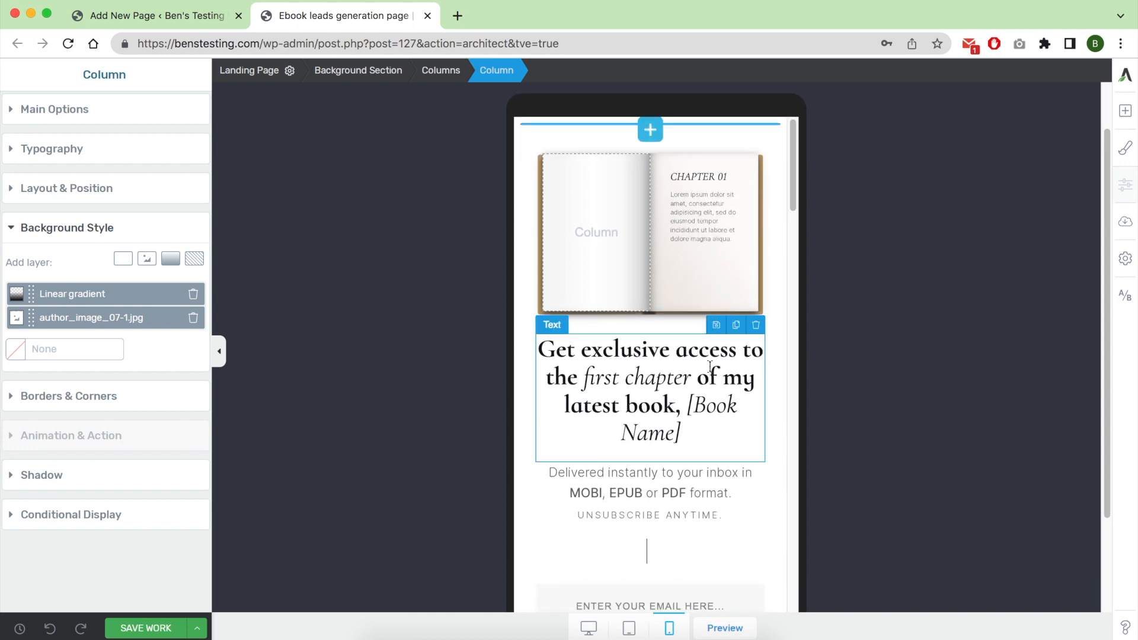
{"action": "scroll", "coordinate": [710, 366], "scroll_direction": "down", "scroll_amount": 7}
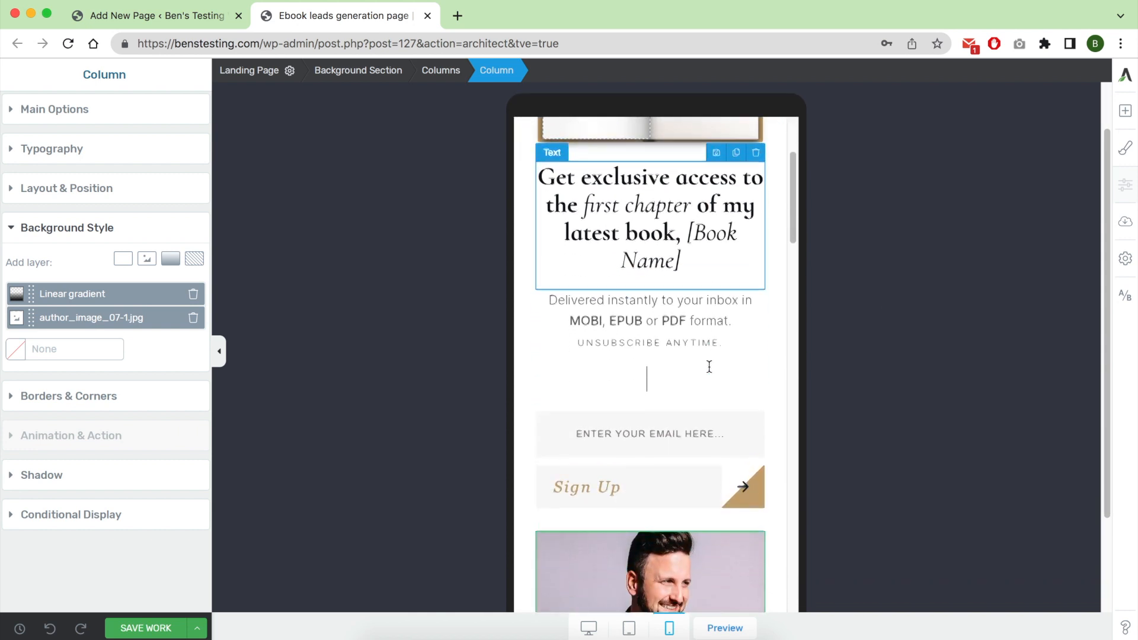
{"action": "scroll", "coordinate": [645, 342], "scroll_direction": "down", "scroll_amount": 15}
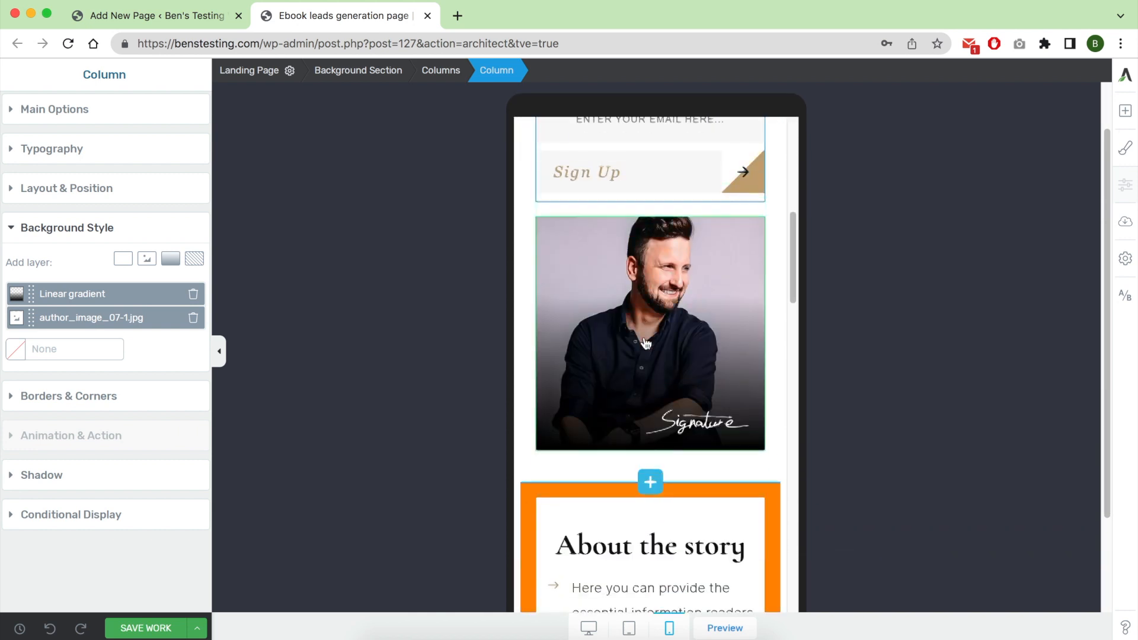
{"action": "scroll", "coordinate": [654, 349], "scroll_direction": "down", "scroll_amount": 16}
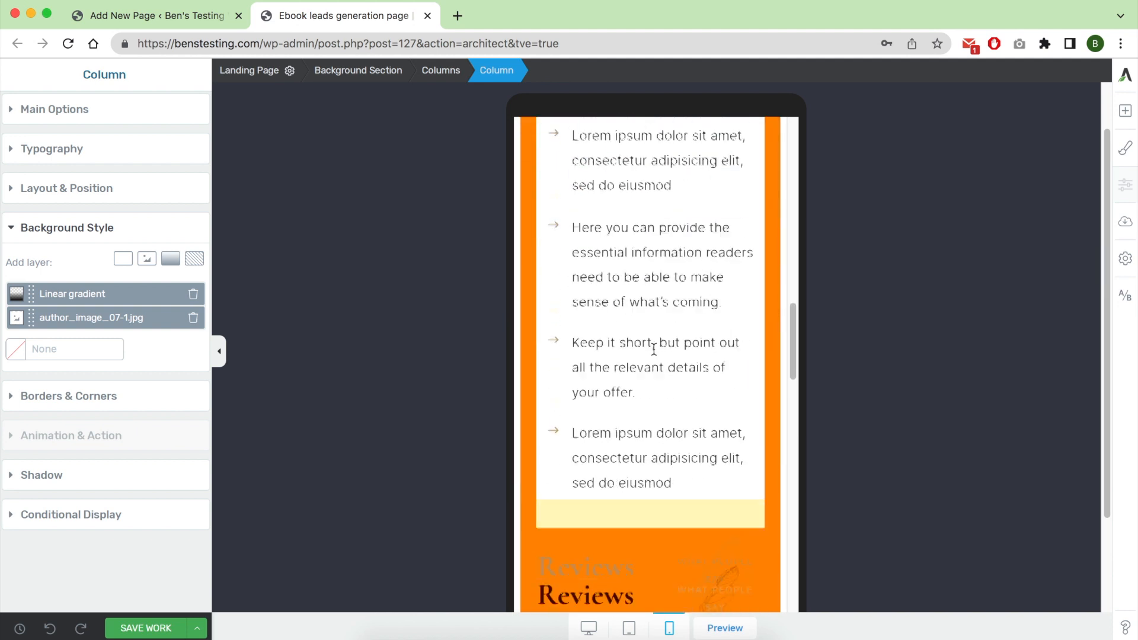
{"action": "scroll", "coordinate": [654, 349], "scroll_direction": "down", "scroll_amount": 20}
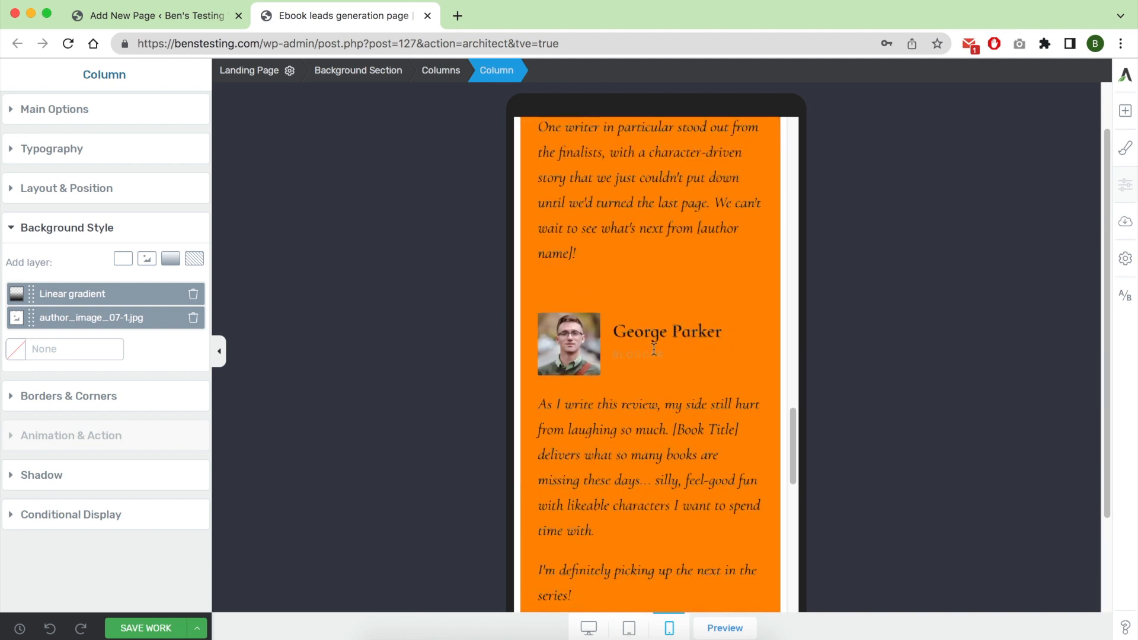
{"action": "scroll", "coordinate": [659, 396], "scroll_direction": "down", "scroll_amount": 5}
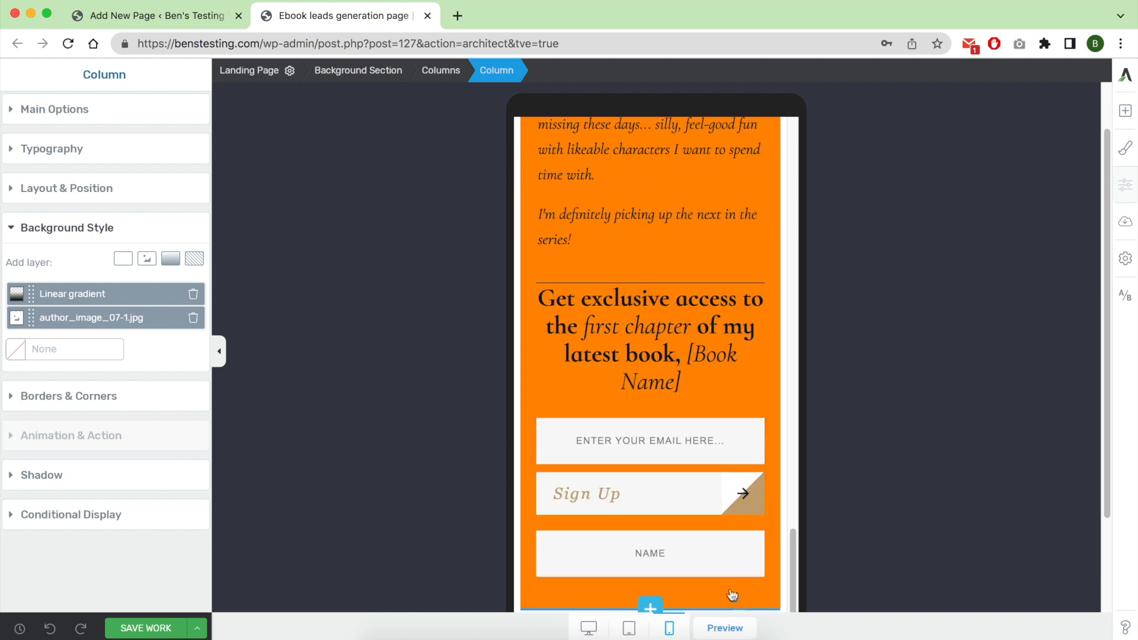
Return to the desktop layout, then save the landing page and open its preview
{"action": "left_click", "coordinate": [589, 628]}
{"action": "left_click", "coordinate": [169, 629]}
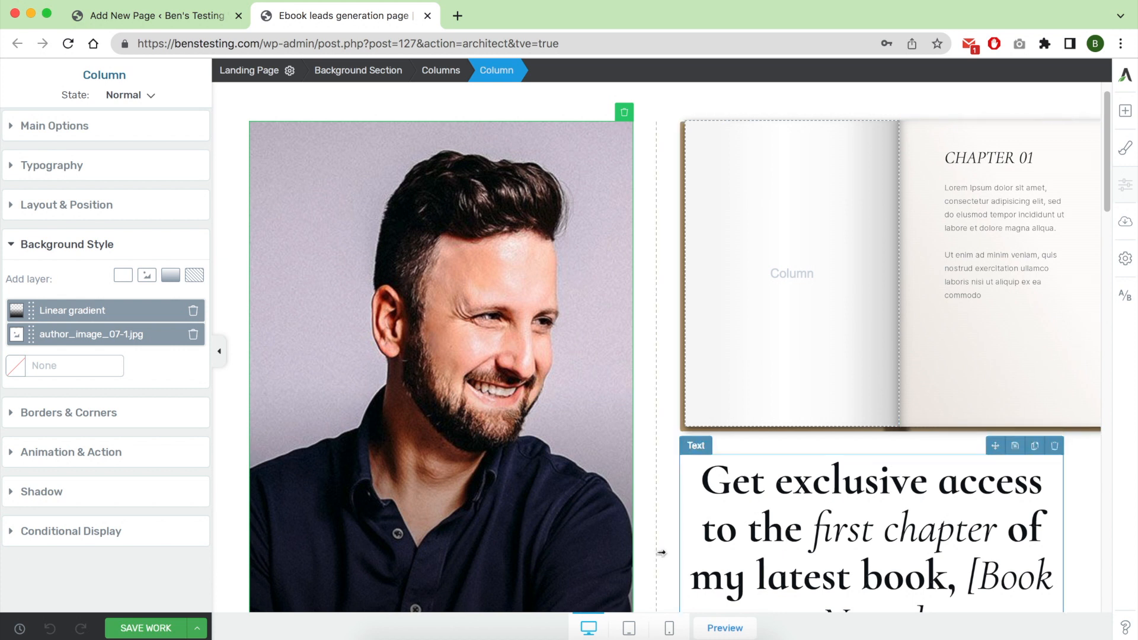
{"action": "left_click", "coordinate": [197, 632]}
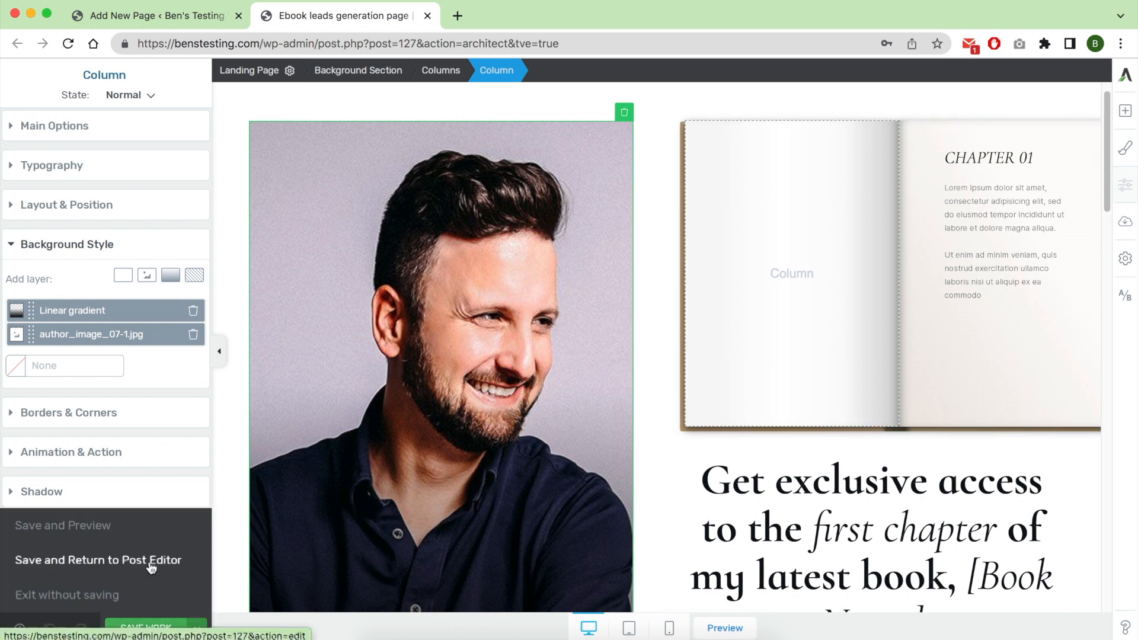
{"action": "left_click", "coordinate": [118, 534]}
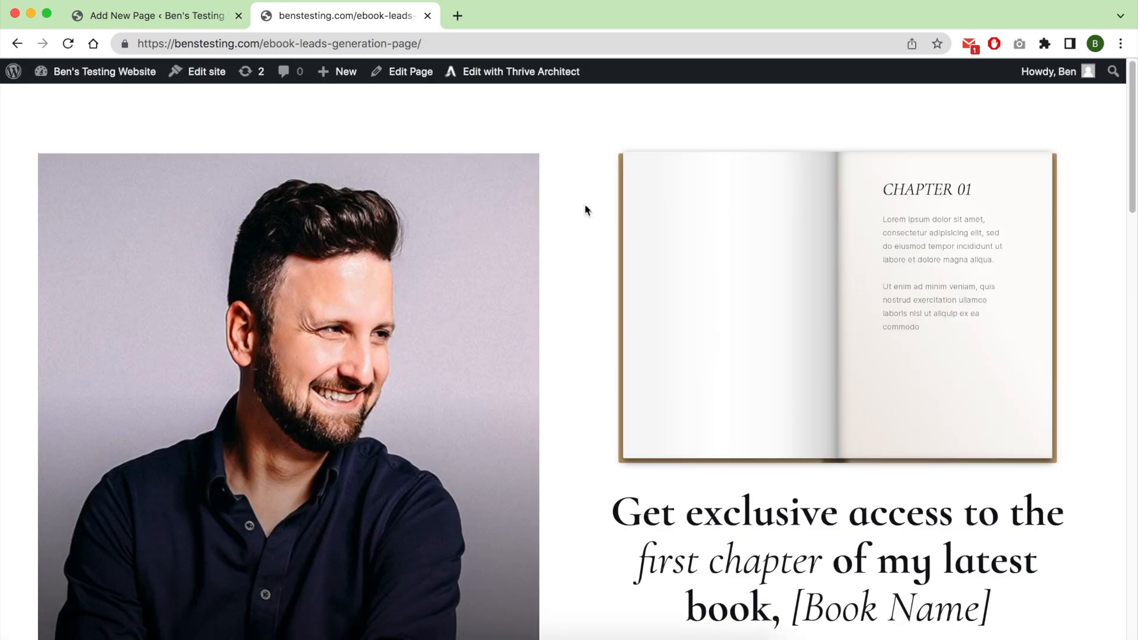
Examine the previewed page from the author photo through the story and reviews sections to the lower sign-up form
{"action": "scroll", "coordinate": [589, 242], "scroll_direction": "down", "scroll_amount": 8}
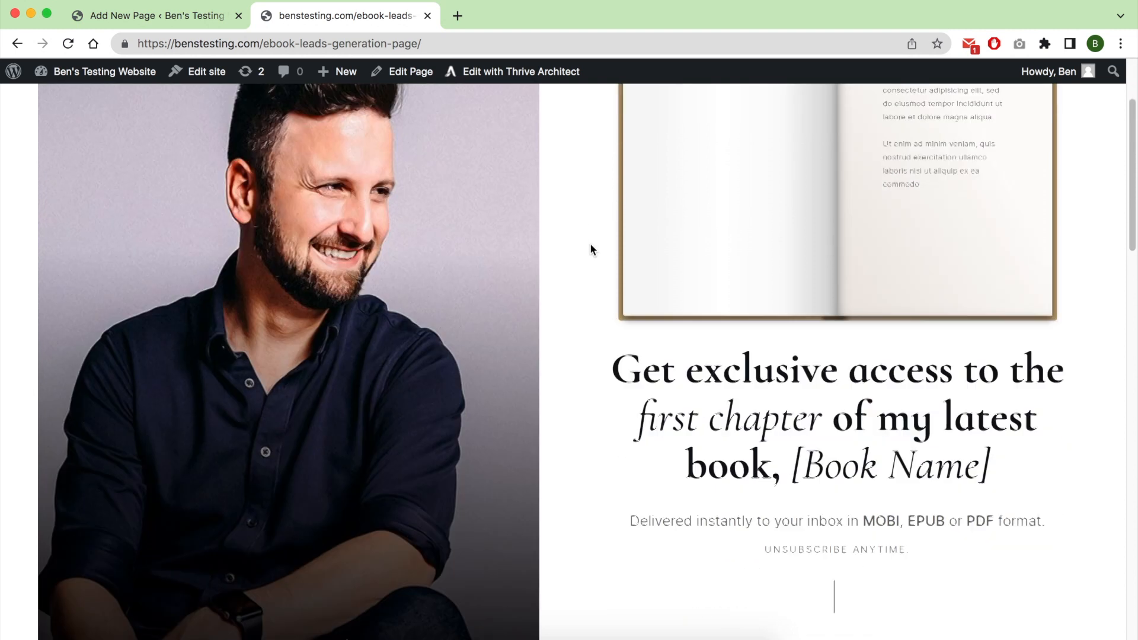
{"action": "scroll", "coordinate": [667, 425], "scroll_direction": "down", "scroll_amount": 8}
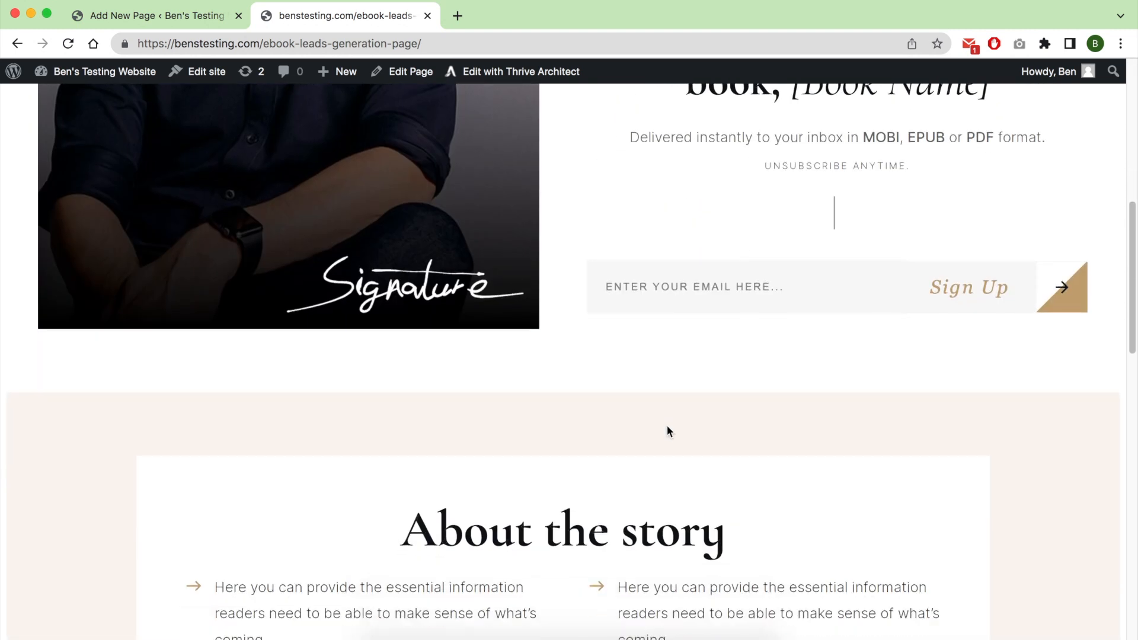
{"action": "left_click_drag", "start_coordinate": [712, 344], "coordinate": [554, 161]}
{"action": "scroll", "coordinate": [609, 358], "scroll_direction": "down", "scroll_amount": 7}
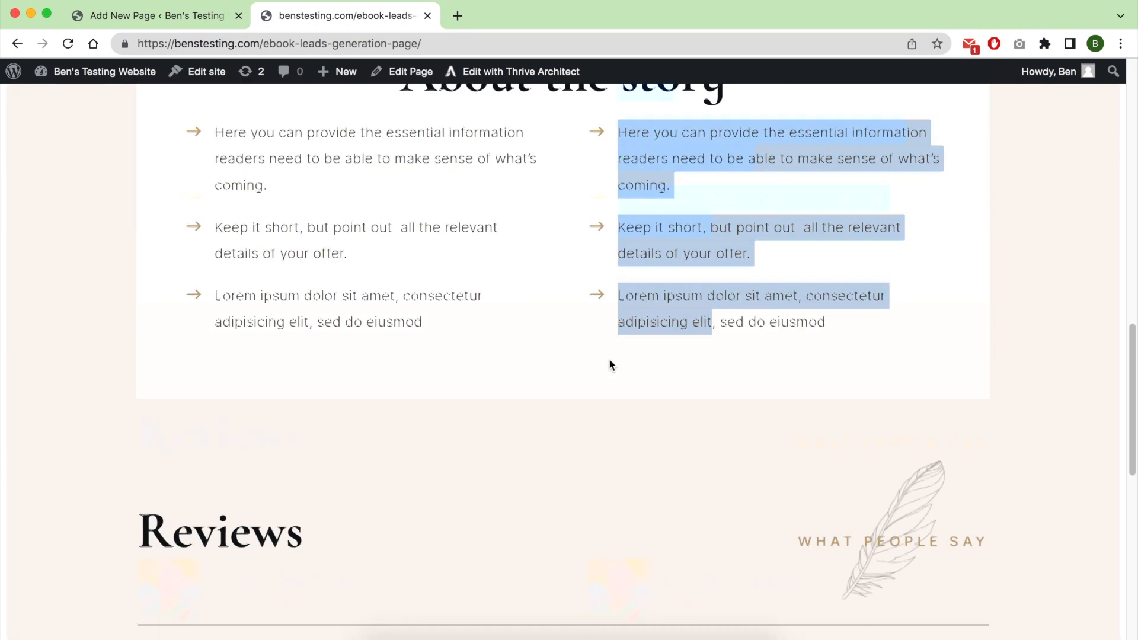
{"action": "left_click_drag", "start_coordinate": [140, 343], "coordinate": [762, 464]}
{"action": "scroll", "coordinate": [758, 471], "scroll_direction": "down", "scroll_amount": 4}
{"action": "left_click", "coordinate": [613, 351]}
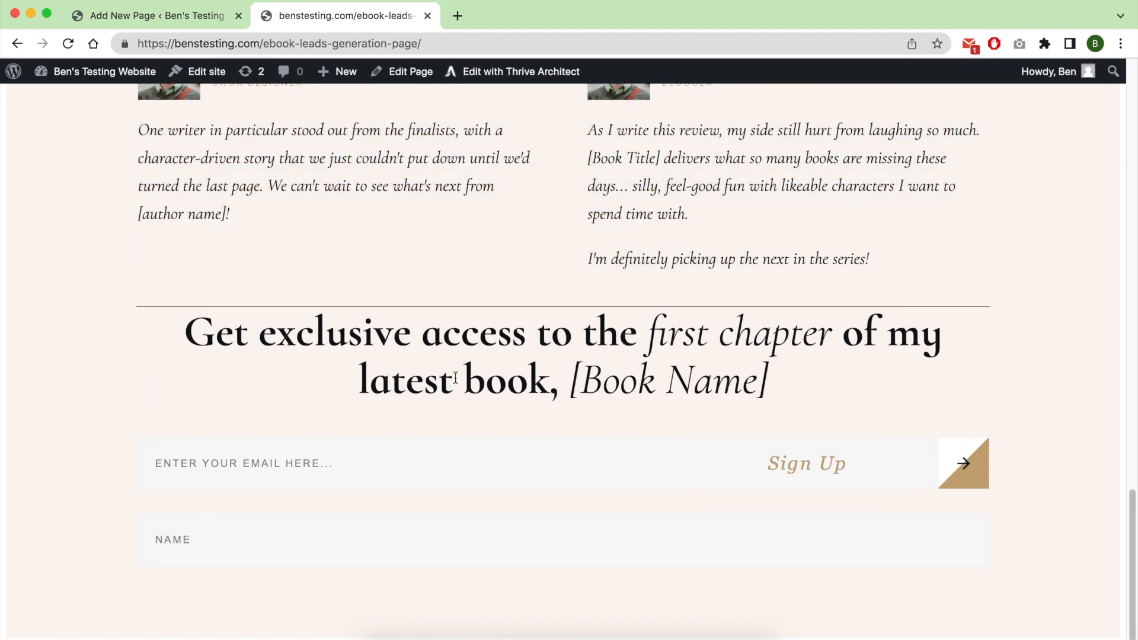
{"action": "scroll", "coordinate": [549, 356], "scroll_direction": "up", "scroll_amount": 12}
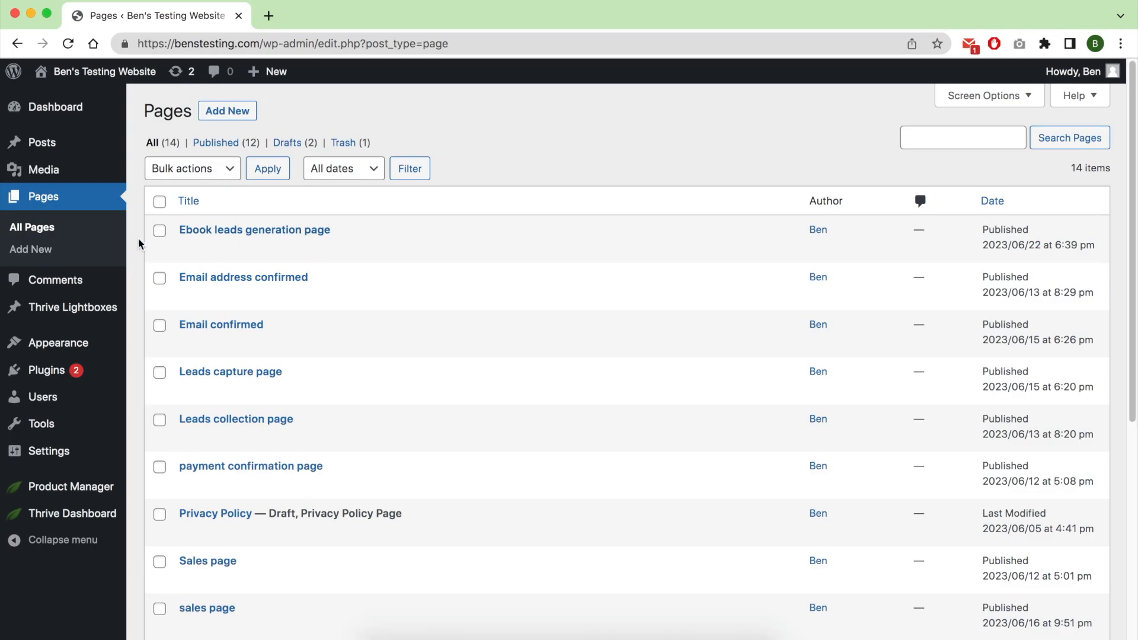
Create a new WordPress page titled "Ebook sales page" and publish it
{"action": "left_click", "coordinate": [209, 114]}
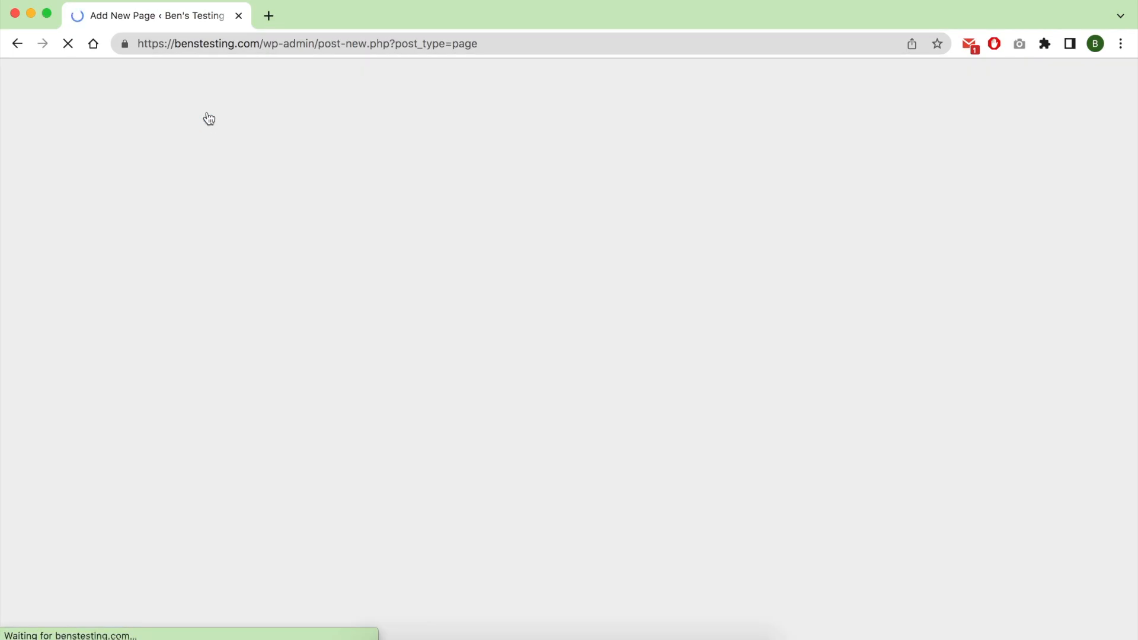
{"action": "type", "text": "Ebook sales page"}
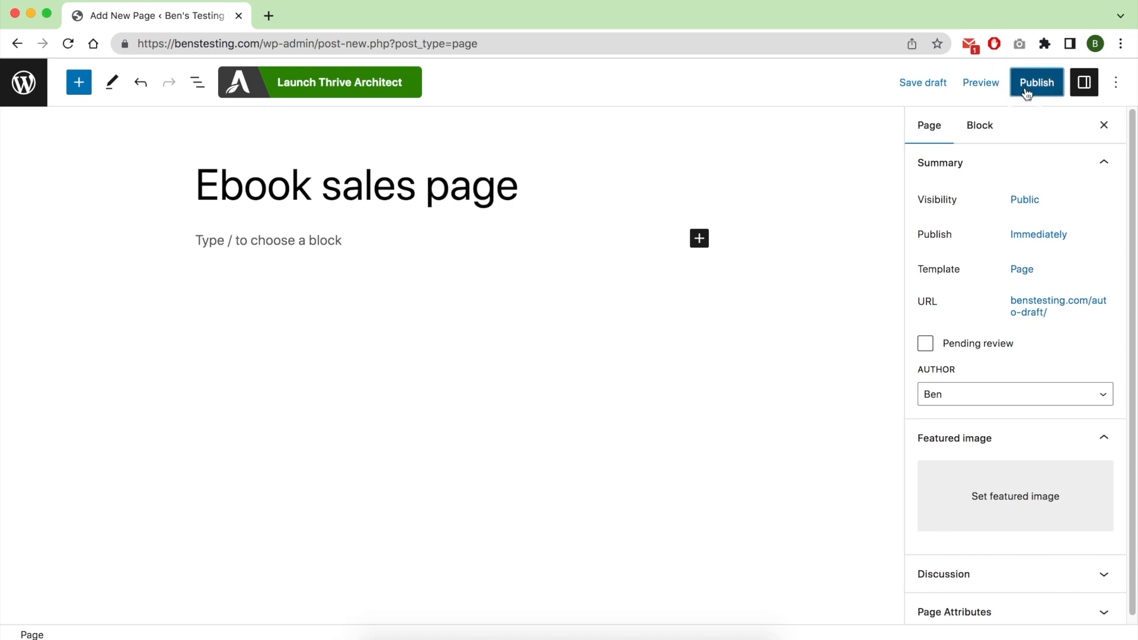
{"action": "left_click", "coordinate": [1027, 90]}
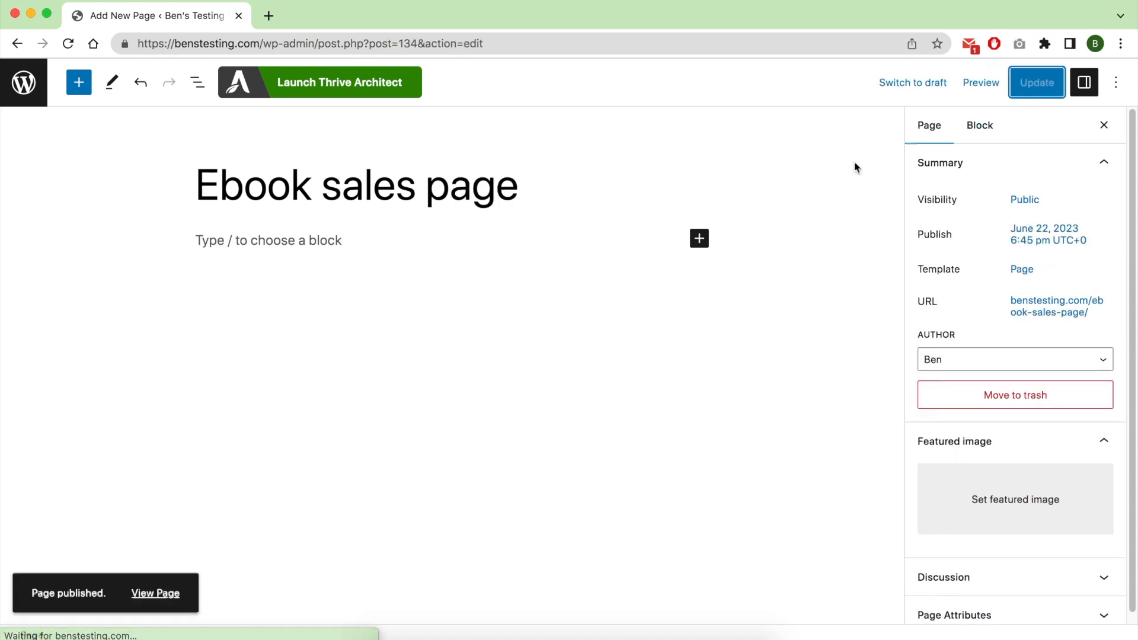
Launch Thrive Architect for the new sales page and choose to build it from a pre-built landing page
{"action": "left_click", "coordinate": [367, 89]}
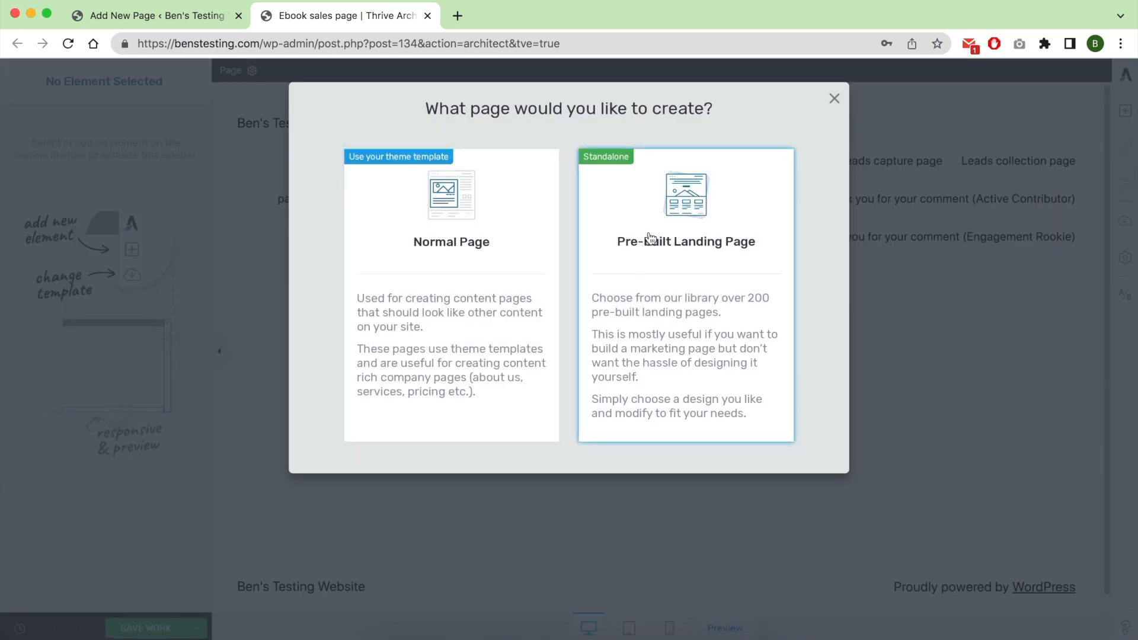
{"action": "left_click", "coordinate": [651, 237]}
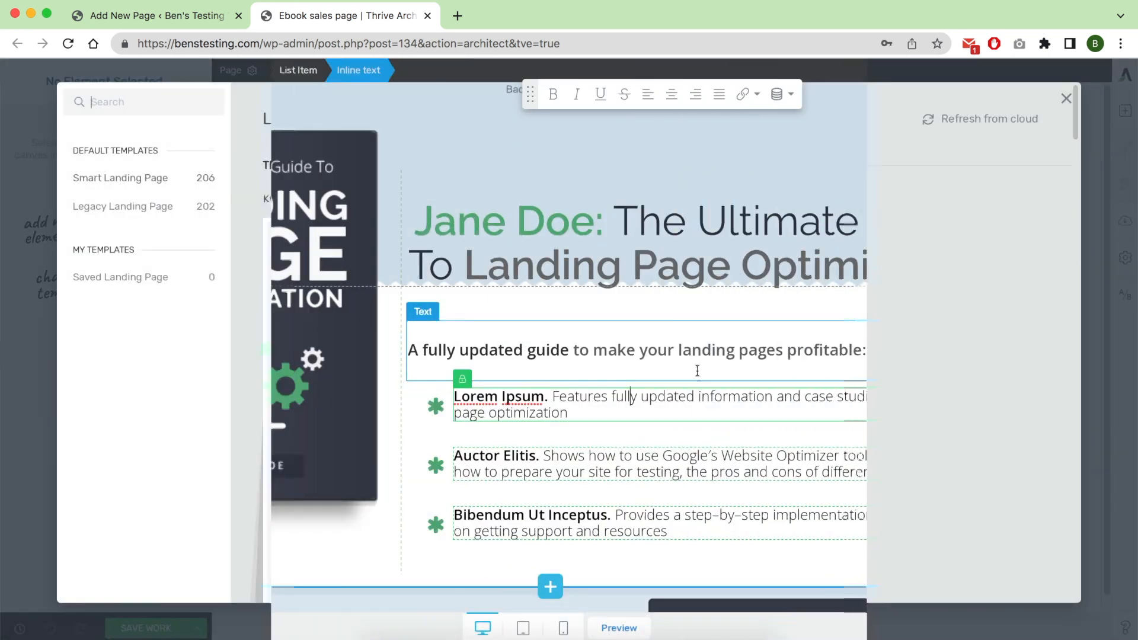
Set the link of the "Click here to buy now" button to open in a new tab
{"action": "scroll", "coordinate": [667, 451], "scroll_direction": "down", "scroll_amount": 5}
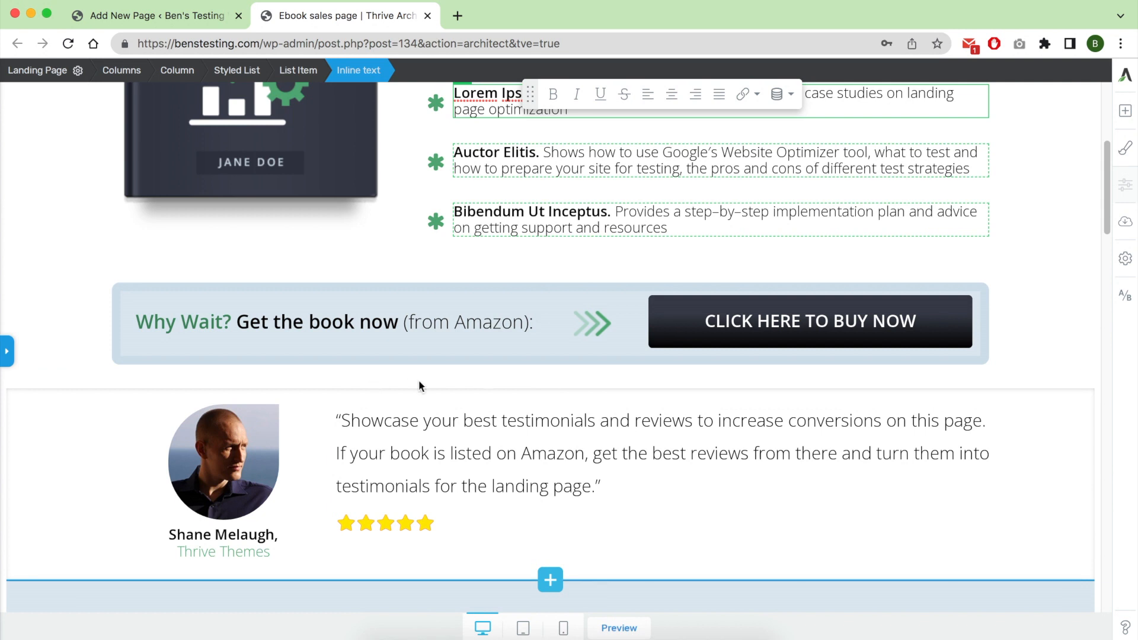
{"action": "left_click", "coordinate": [693, 327]}
{"action": "left_click", "coordinate": [655, 310]}
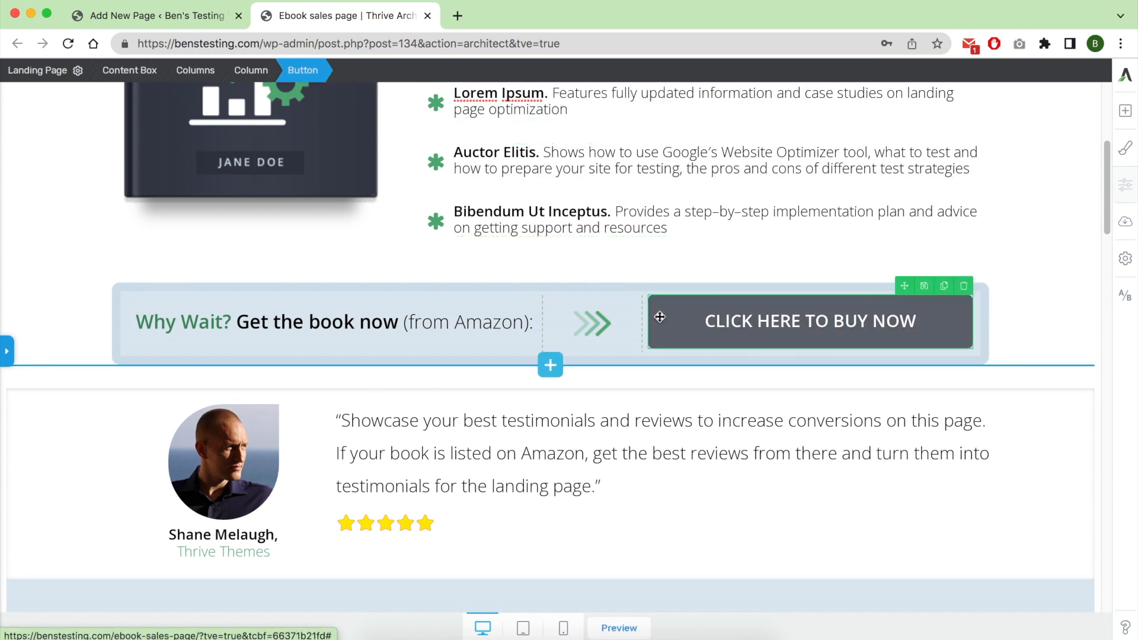
{"action": "left_click", "coordinate": [7, 351]}
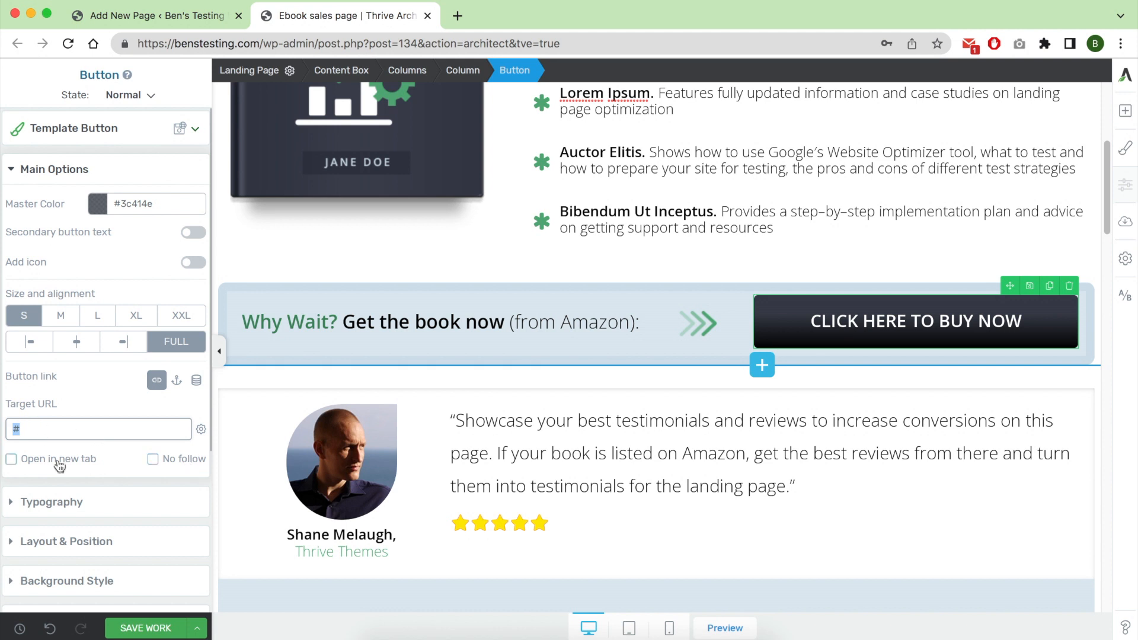
{"action": "scroll", "coordinate": [653, 456], "scroll_direction": "down", "scroll_amount": 4}
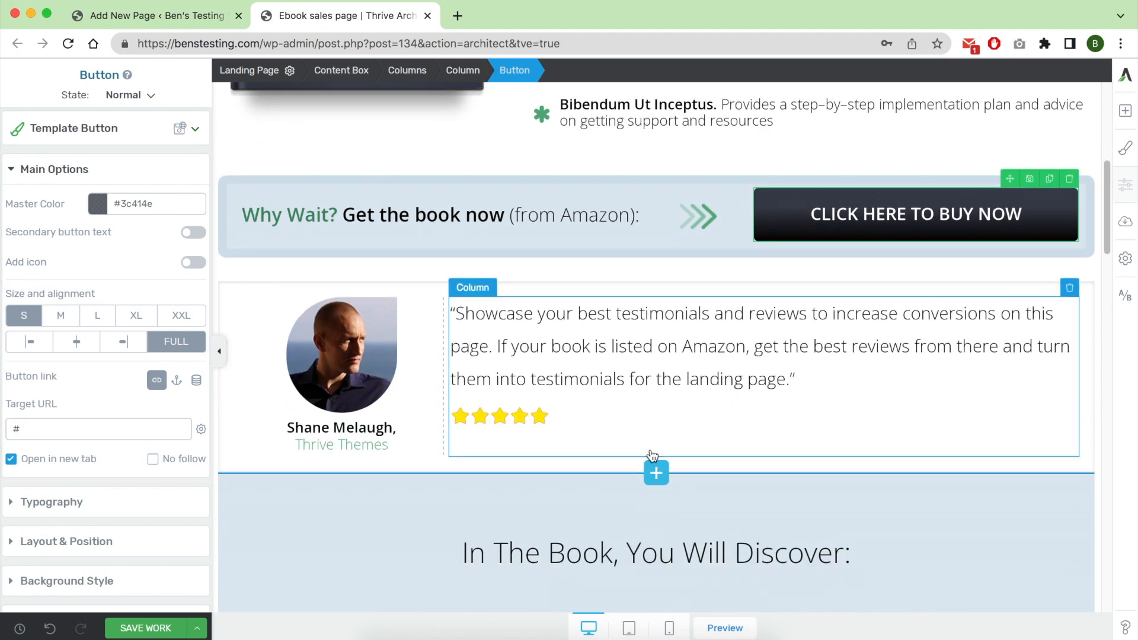
Examine the sales page's desktop layout from the first testimonial through benefits, author and reviews to the footer
{"action": "scroll", "coordinate": [652, 457], "scroll_direction": "down", "scroll_amount": 7}
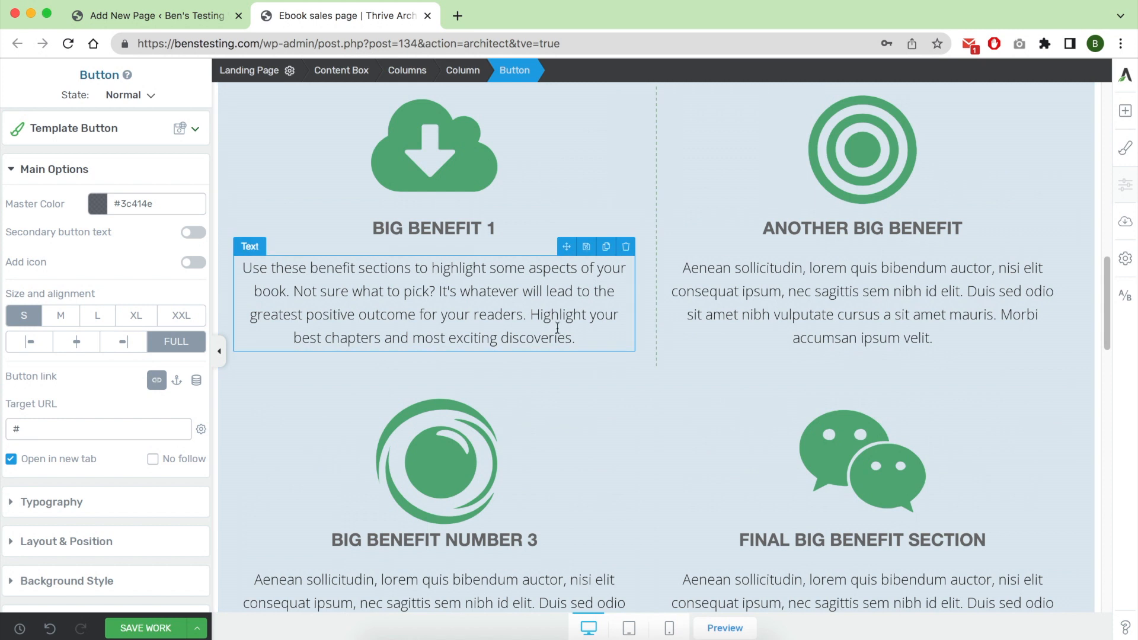
{"action": "scroll", "coordinate": [599, 451], "scroll_direction": "down", "scroll_amount": 3}
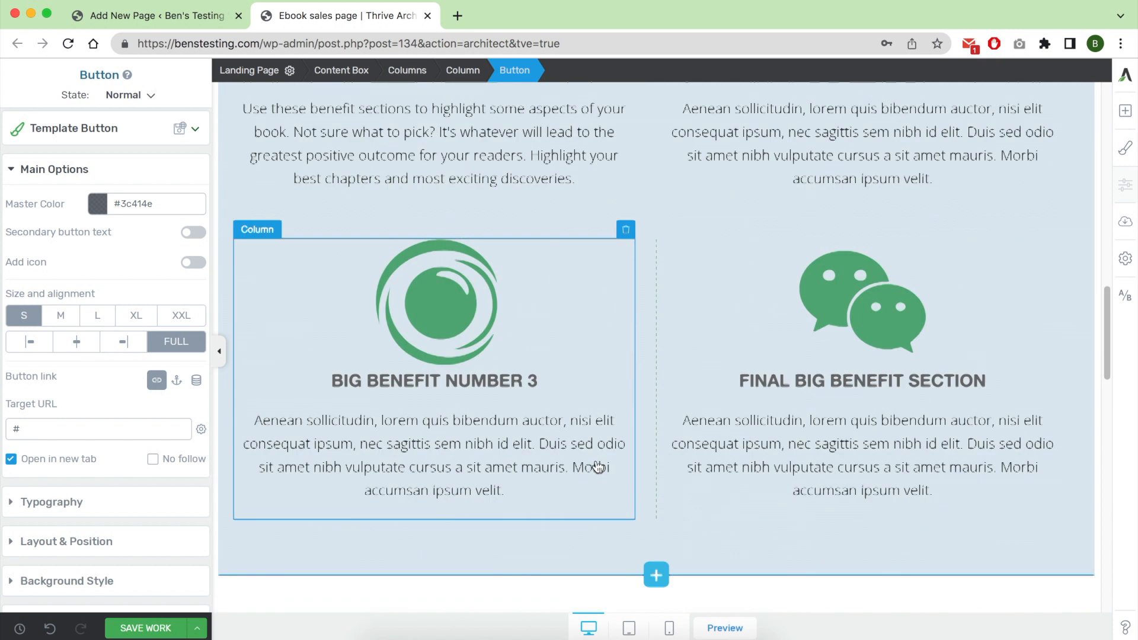
{"action": "scroll", "coordinate": [474, 415], "scroll_direction": "down", "scroll_amount": 8}
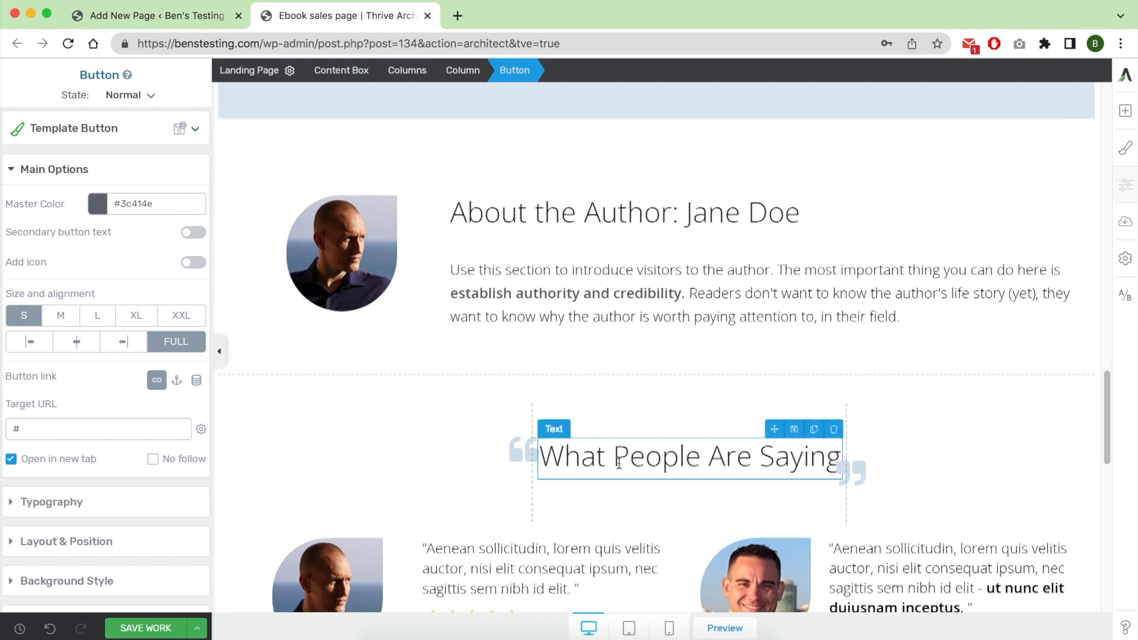
{"action": "scroll", "coordinate": [650, 443], "scroll_direction": "down", "scroll_amount": 3}
{"action": "scroll", "coordinate": [650, 439], "scroll_direction": "down", "scroll_amount": 4}
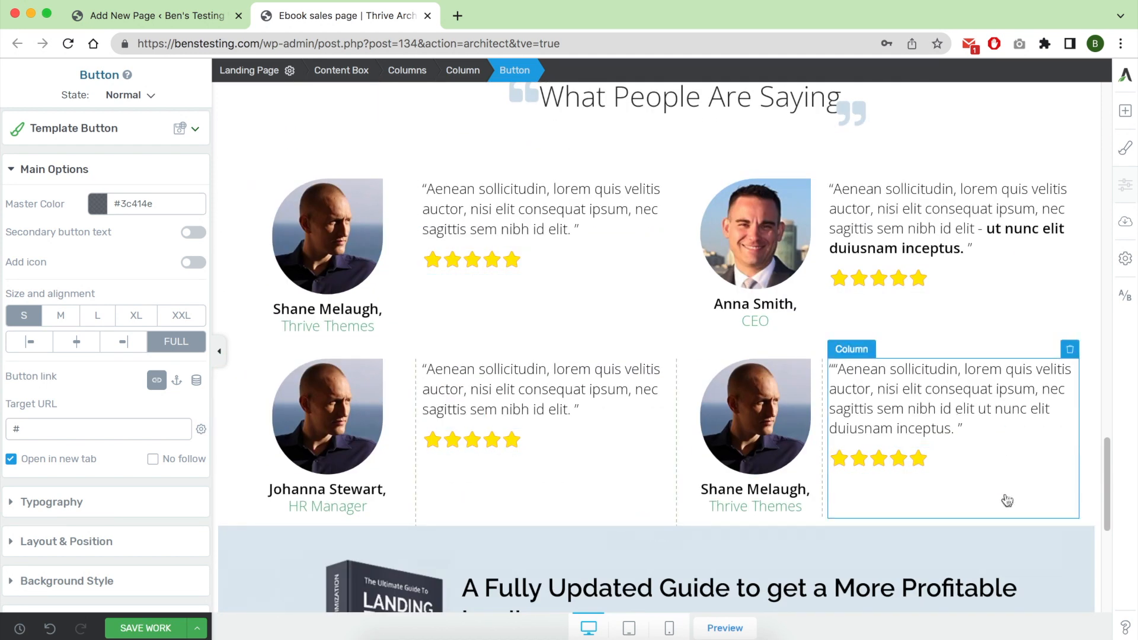
{"action": "left_click_drag", "start_coordinate": [1107, 460], "coordinate": [1113, 542]}
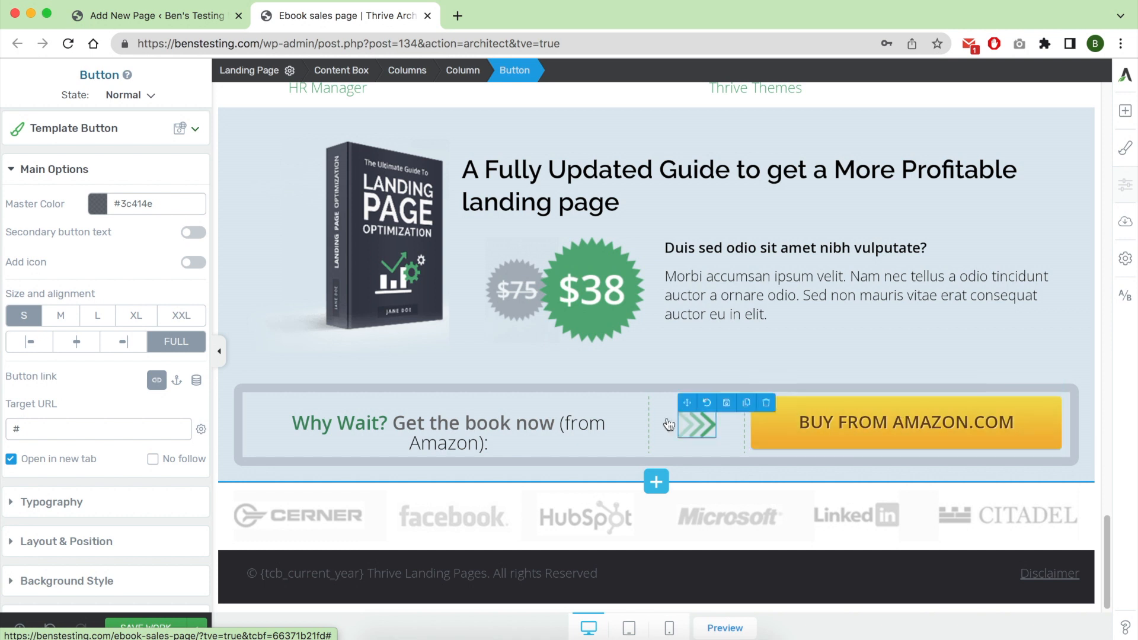
{"action": "scroll", "coordinate": [562, 420], "scroll_direction": "down", "scroll_amount": 1}
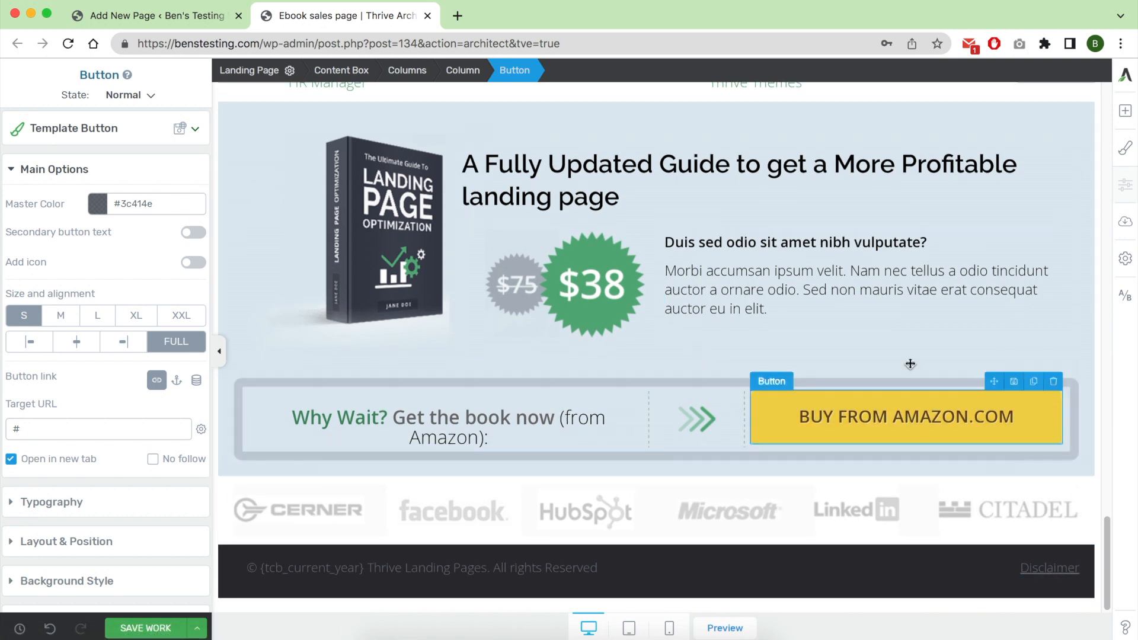
Inspect the sales page's tablet layout, including the author section, reviews, Amazon purchase area and footer
{"action": "left_click", "coordinate": [629, 628]}
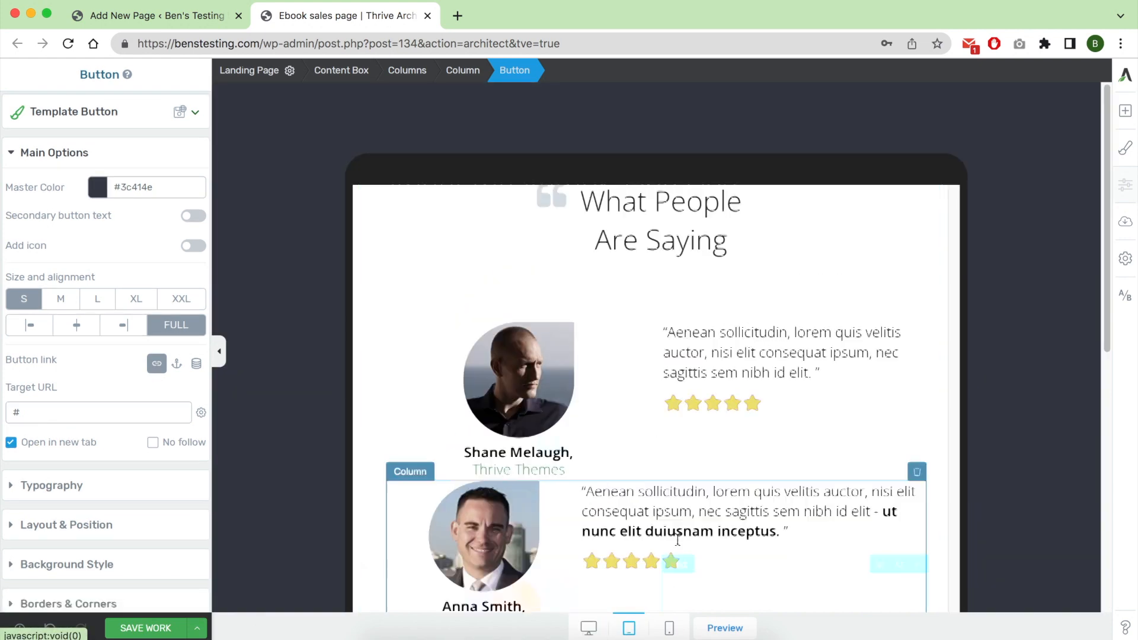
{"action": "left_click_drag", "start_coordinate": [958, 411], "coordinate": [1006, 497]}
{"action": "scroll", "coordinate": [902, 457], "scroll_direction": "down", "scroll_amount": 10}
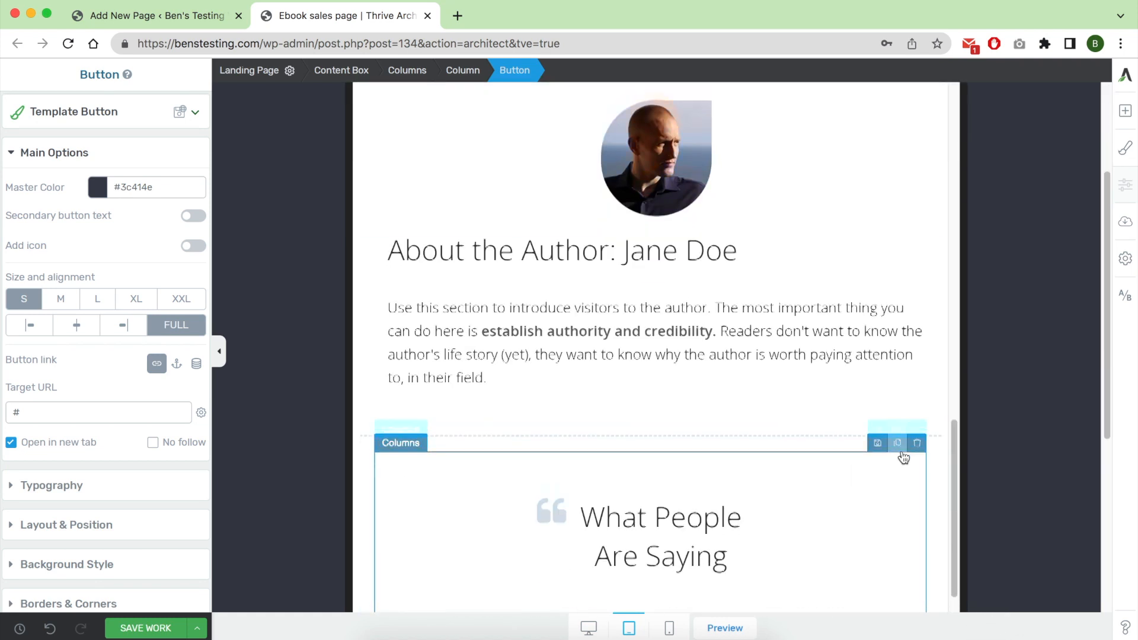
{"action": "scroll", "coordinate": [814, 450], "scroll_direction": "down", "scroll_amount": 10}
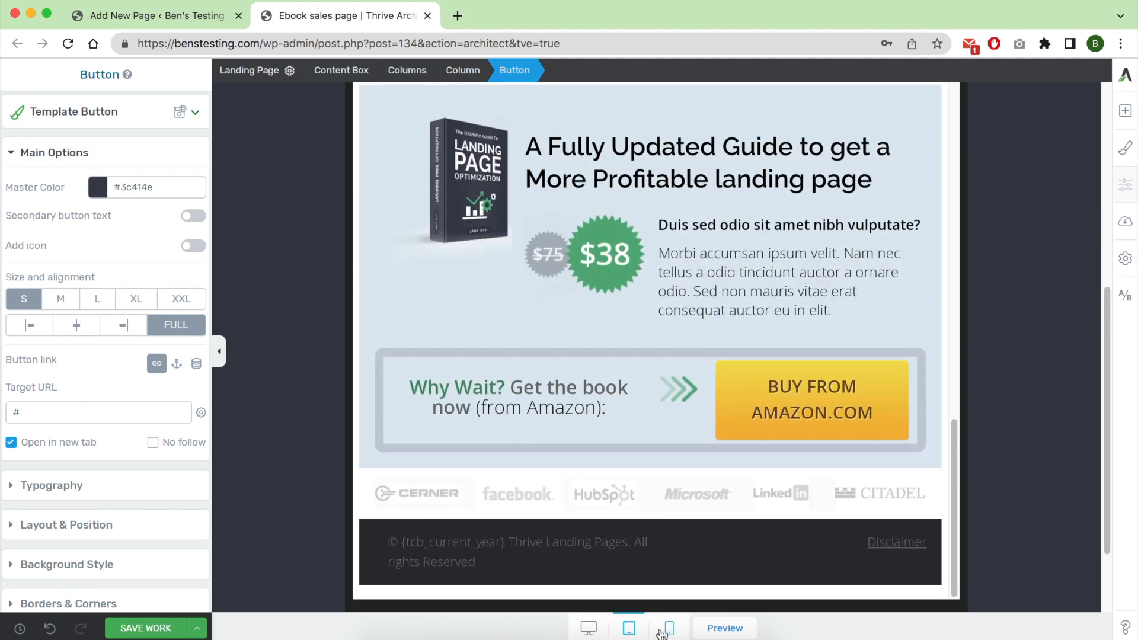
Inspect the sales page's mobile layout from the benefit sections through reviews to the Amazon button and footer
{"action": "left_click", "coordinate": [664, 630]}
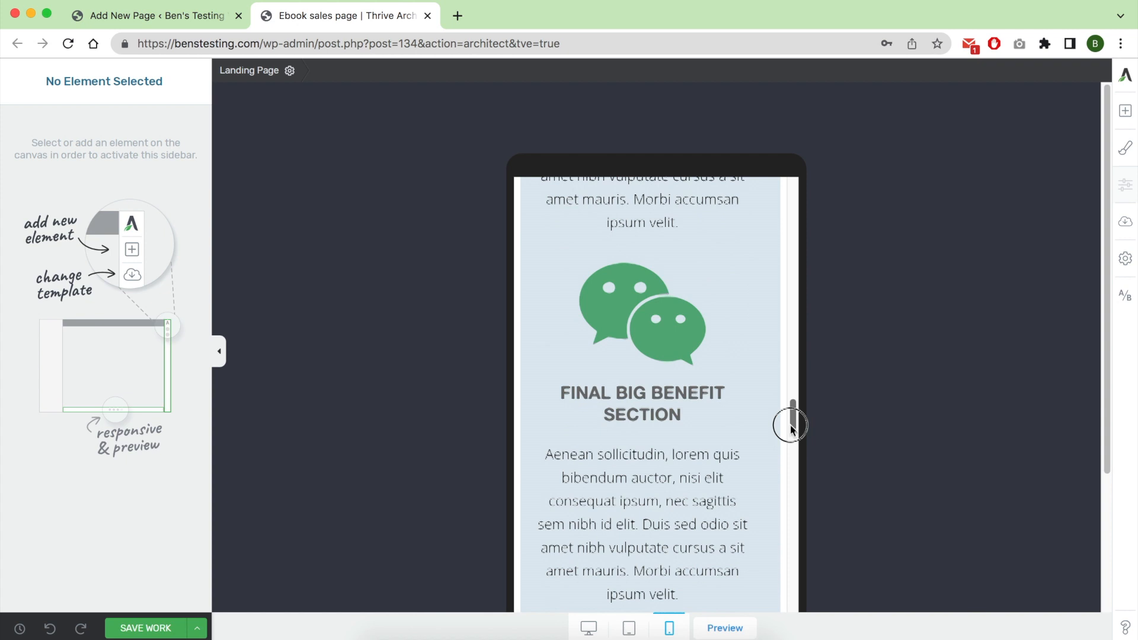
{"action": "left_click_drag", "start_coordinate": [792, 428], "coordinate": [796, 463]}
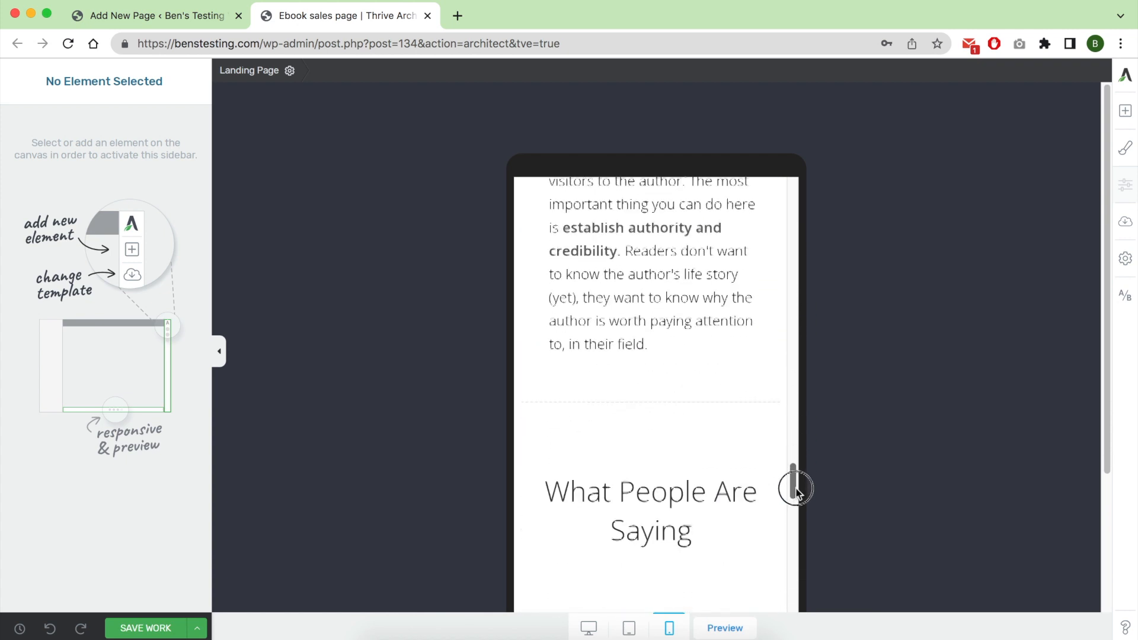
{"action": "left_click_drag", "start_coordinate": [799, 504], "coordinate": [807, 623]}
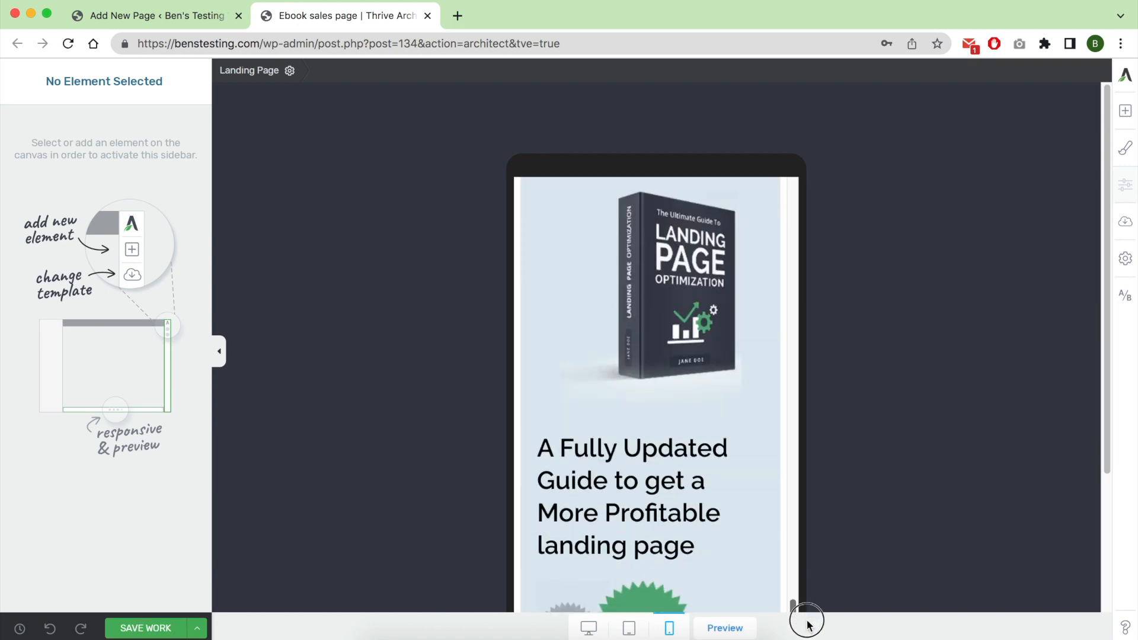
{"action": "scroll", "coordinate": [917, 411], "scroll_direction": "down", "scroll_amount": 5}
{"action": "left_click_drag", "start_coordinate": [792, 424], "coordinate": [792, 480]}
Save the sales page and bring up the WordPress list of all pages alongside it
{"action": "key", "text": "super+s"}
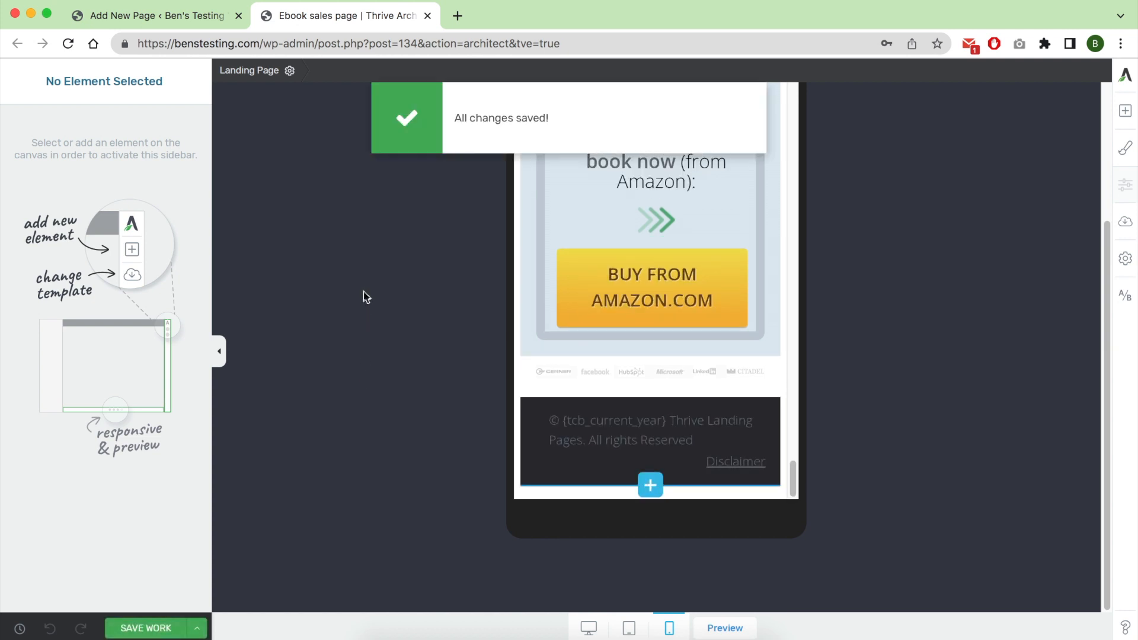
{"action": "left_click", "coordinate": [177, 13]}
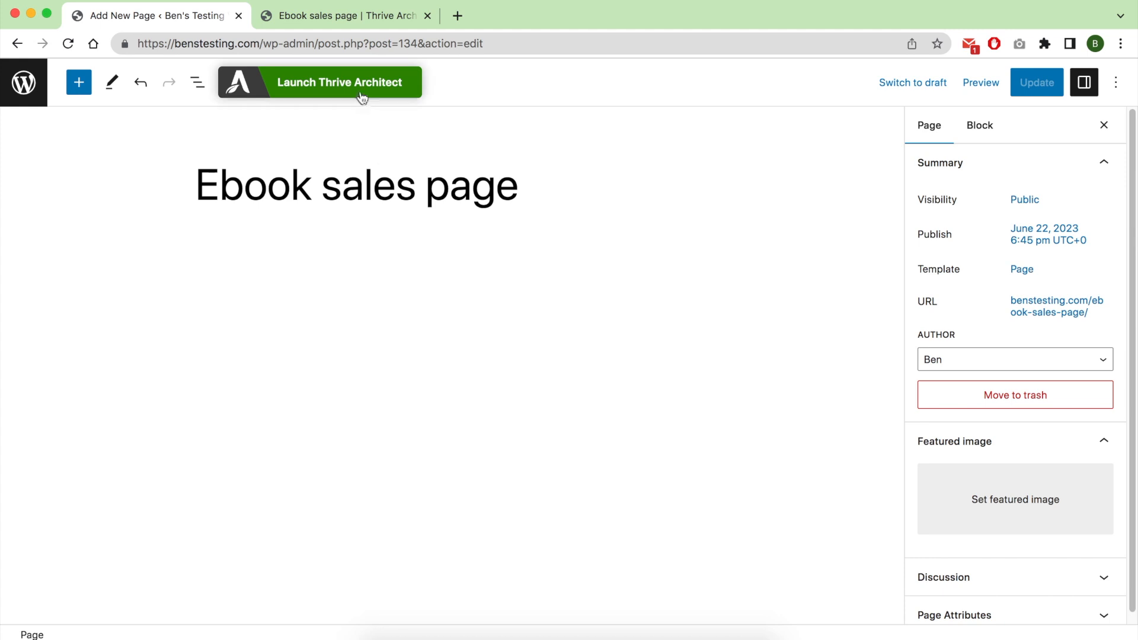
{"action": "left_click", "coordinate": [24, 83]}
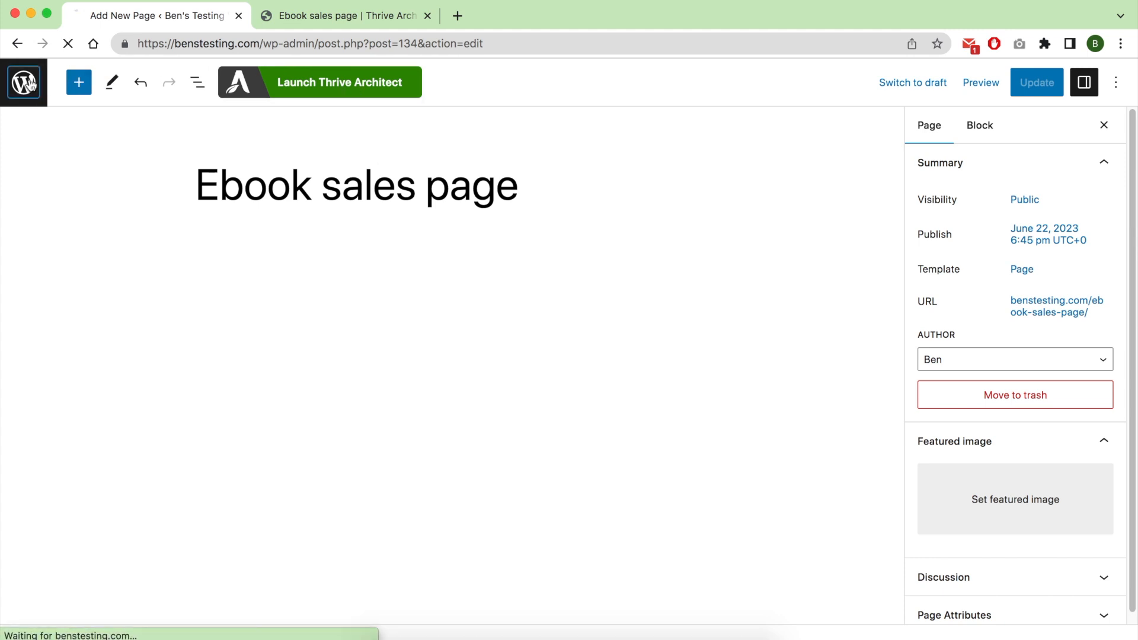
Preview the saved ebook sales page and examine it from the headline down to the footer
{"action": "left_click", "coordinate": [412, 16]}
{"action": "left_click", "coordinate": [196, 627]}
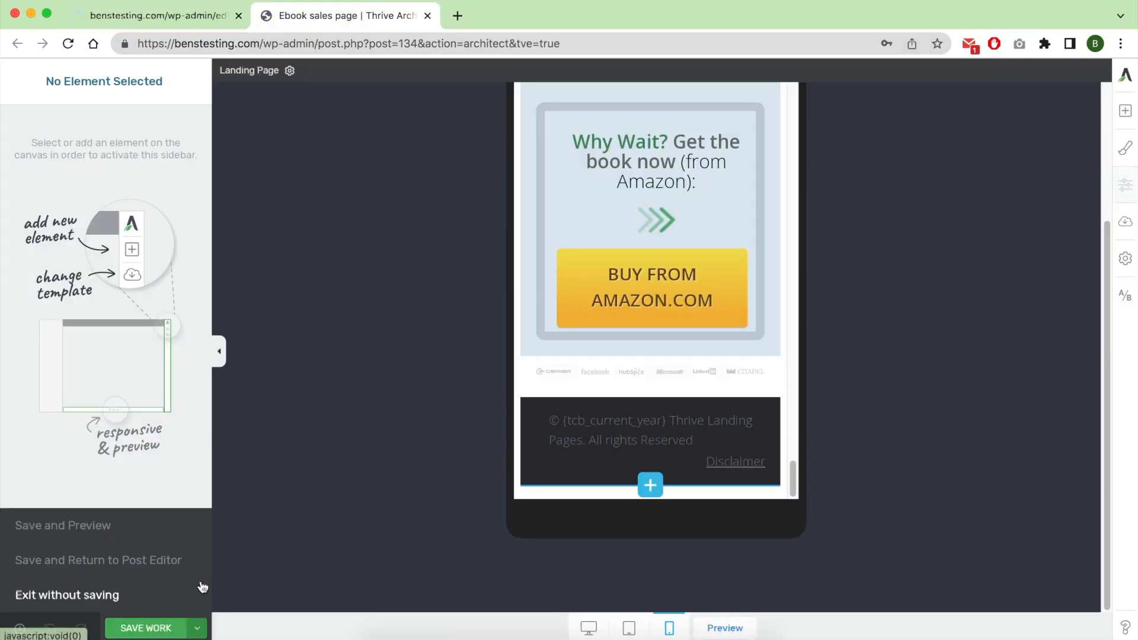
{"action": "left_click", "coordinate": [171, 528]}
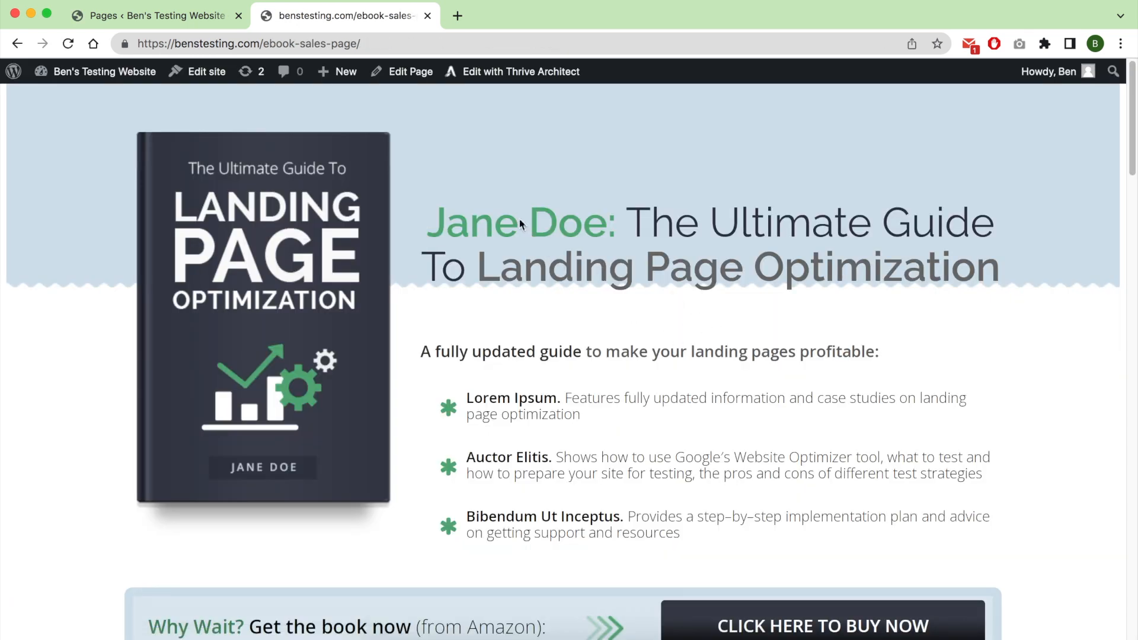
{"action": "scroll", "coordinate": [386, 276], "scroll_direction": "down", "scroll_amount": 5}
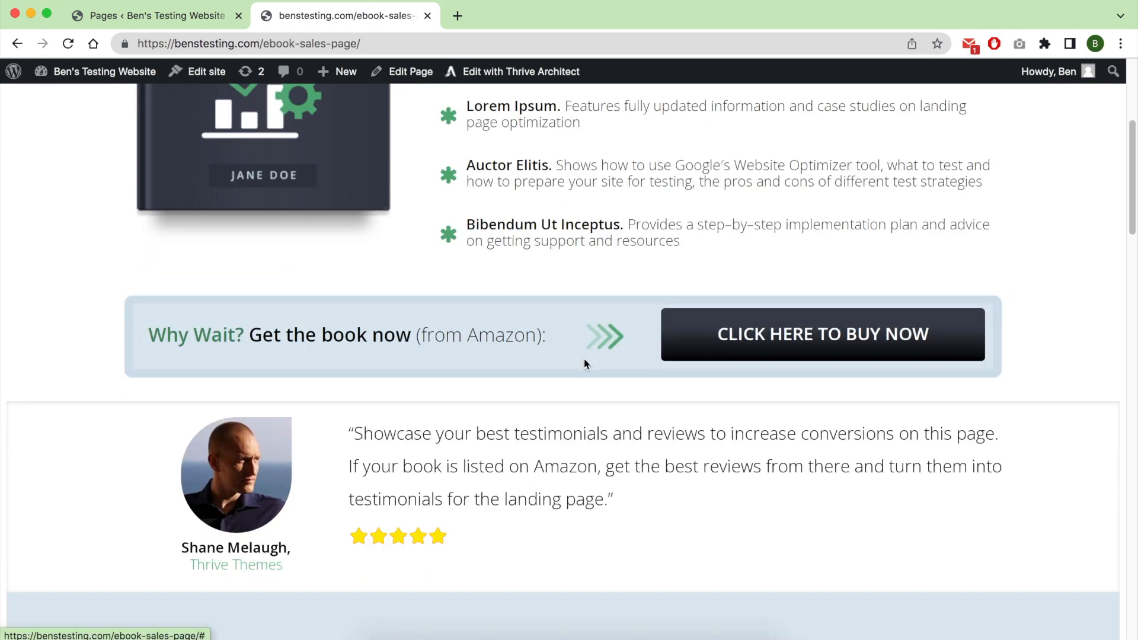
{"action": "scroll", "coordinate": [558, 382], "scroll_direction": "down", "scroll_amount": 8}
{"action": "scroll", "coordinate": [557, 363], "scroll_direction": "down", "scroll_amount": 15}
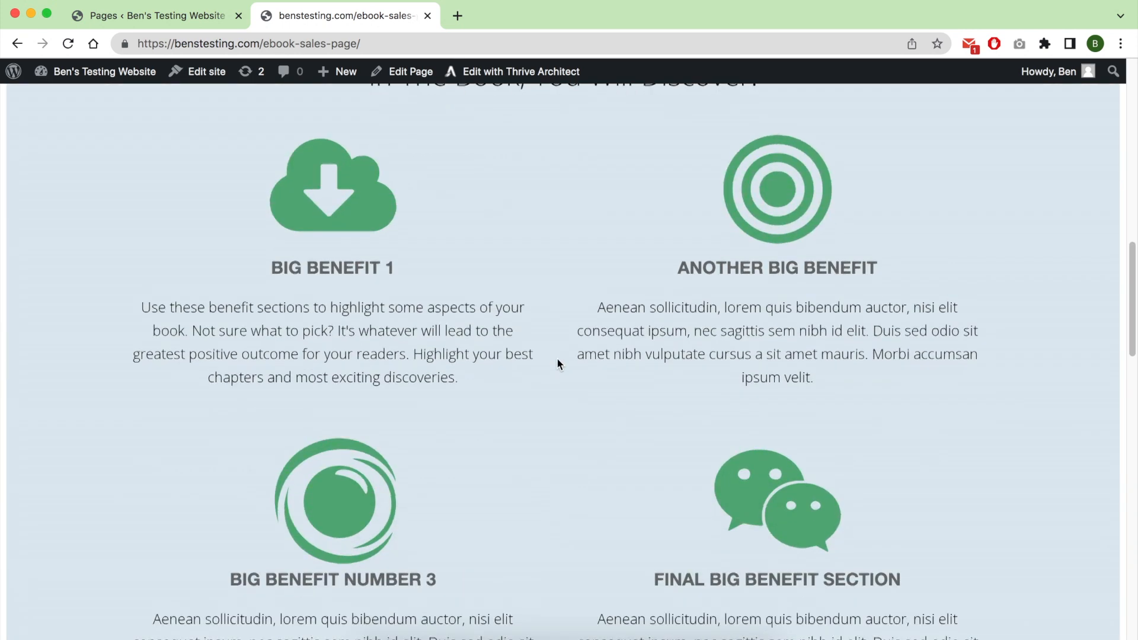
{"action": "scroll", "coordinate": [556, 358], "scroll_direction": "down", "scroll_amount": 9}
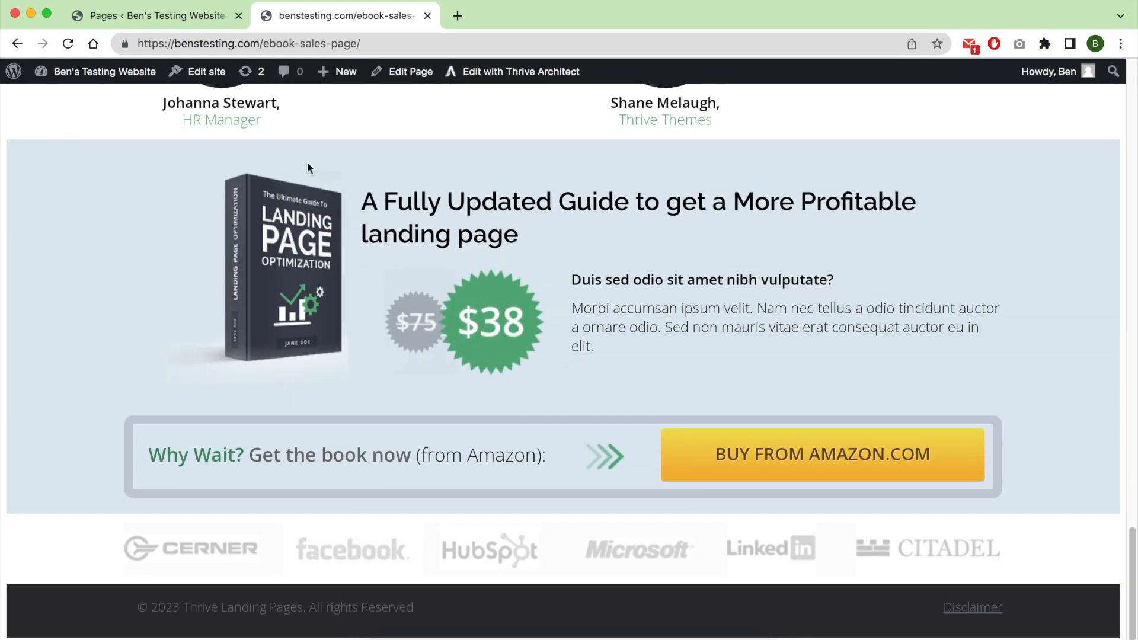
Close the preview, then create and publish a new WordPress page titled "Ebook download page"
{"action": "left_click", "coordinate": [428, 16]}
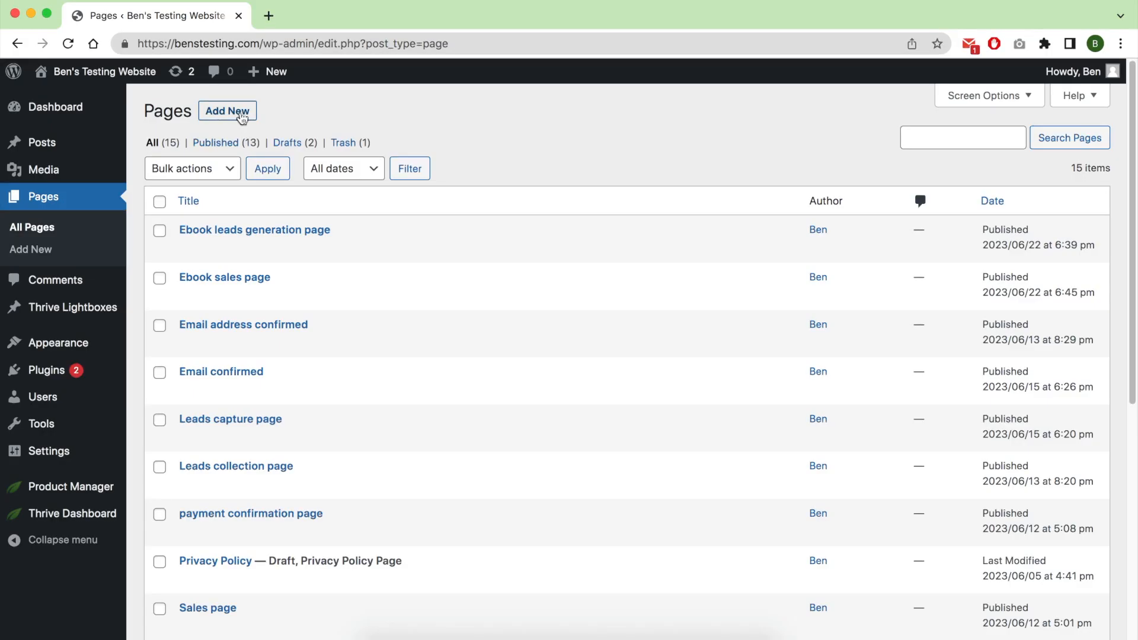
{"action": "left_click", "coordinate": [227, 111]}
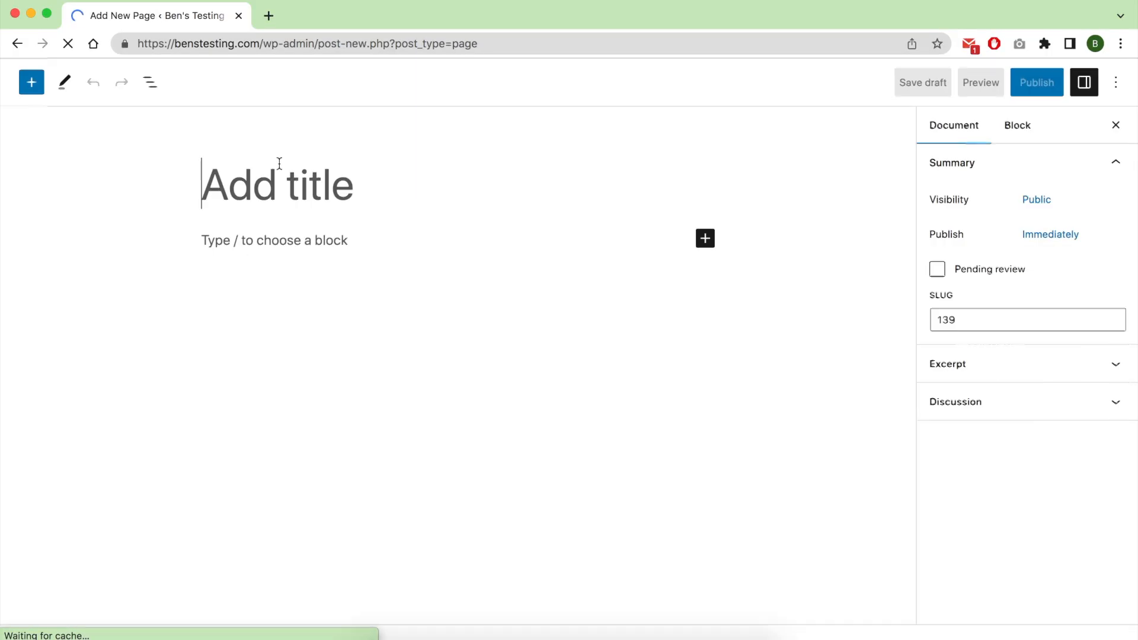
{"action": "type", "text": "Eb"}
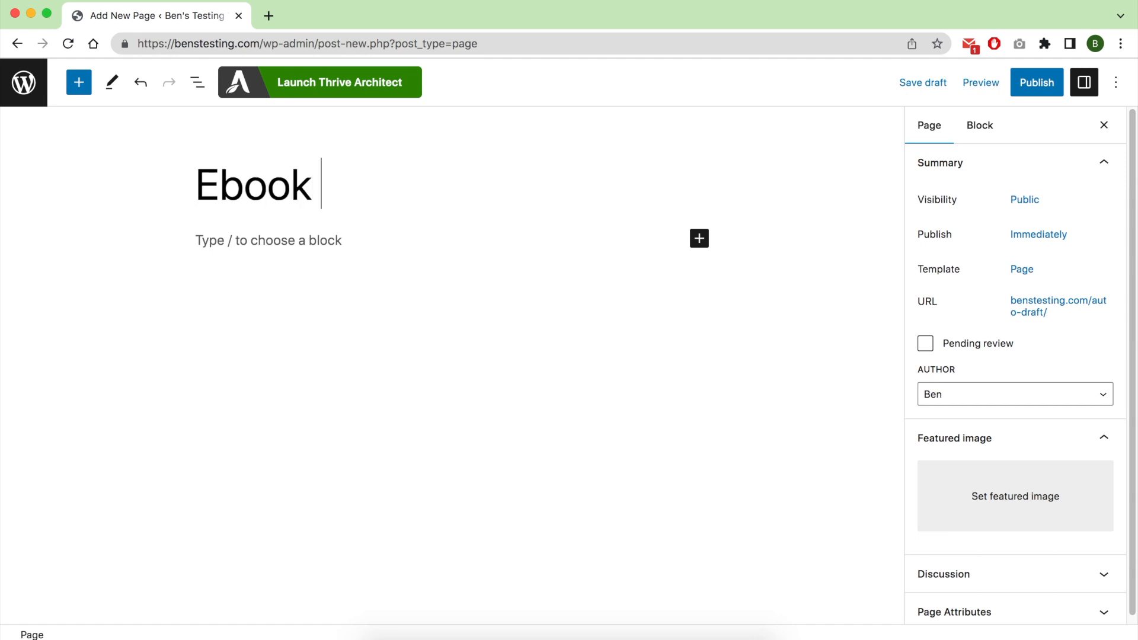
{"action": "type", "text": "ook"}
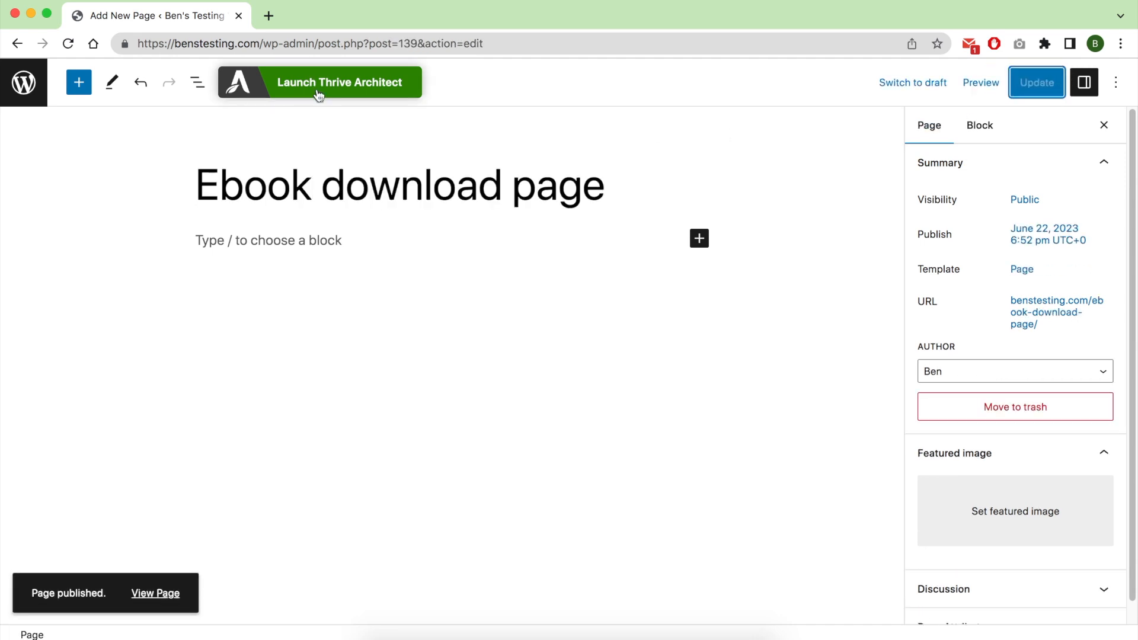
Launch Thrive Architect for a pre-built landing page and browse the page previews of the Copy 2.0 Smart set
{"action": "left_click", "coordinate": [318, 83]}
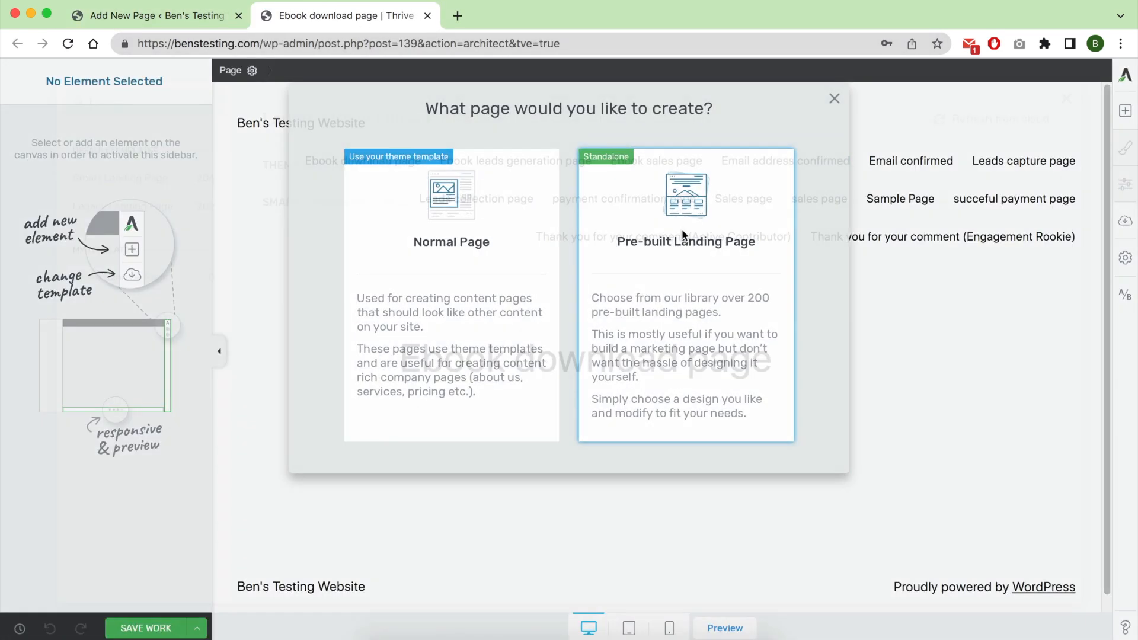
{"action": "left_click", "coordinate": [681, 229]}
{"action": "left_click", "coordinate": [773, 345]}
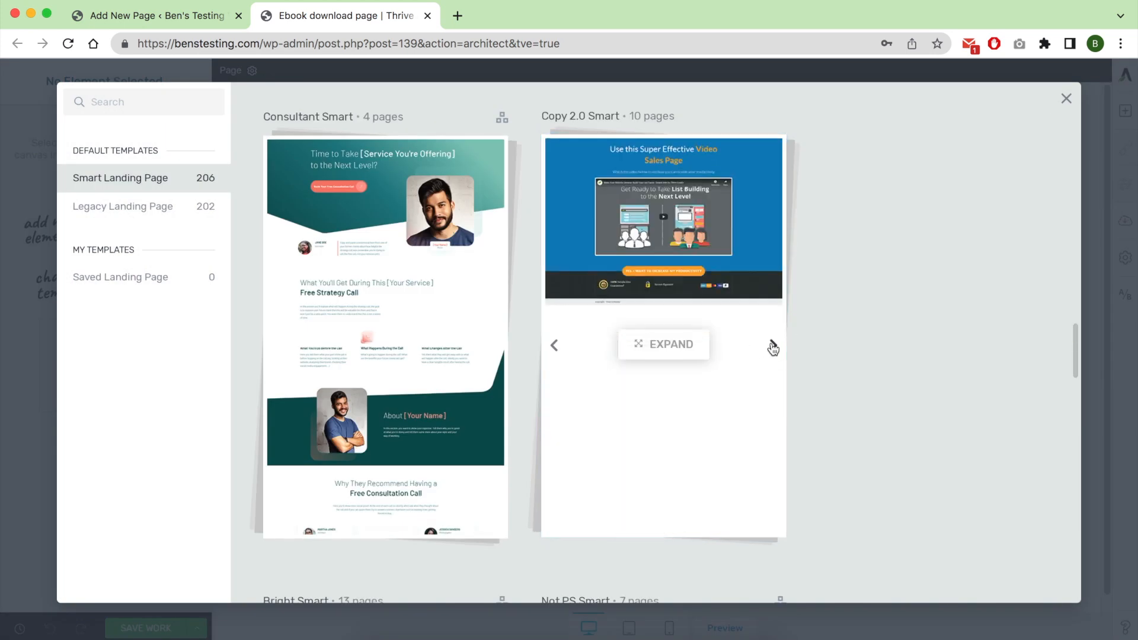
{"action": "left_click", "coordinate": [774, 347]}
{"action": "left_click", "coordinate": [774, 347]}
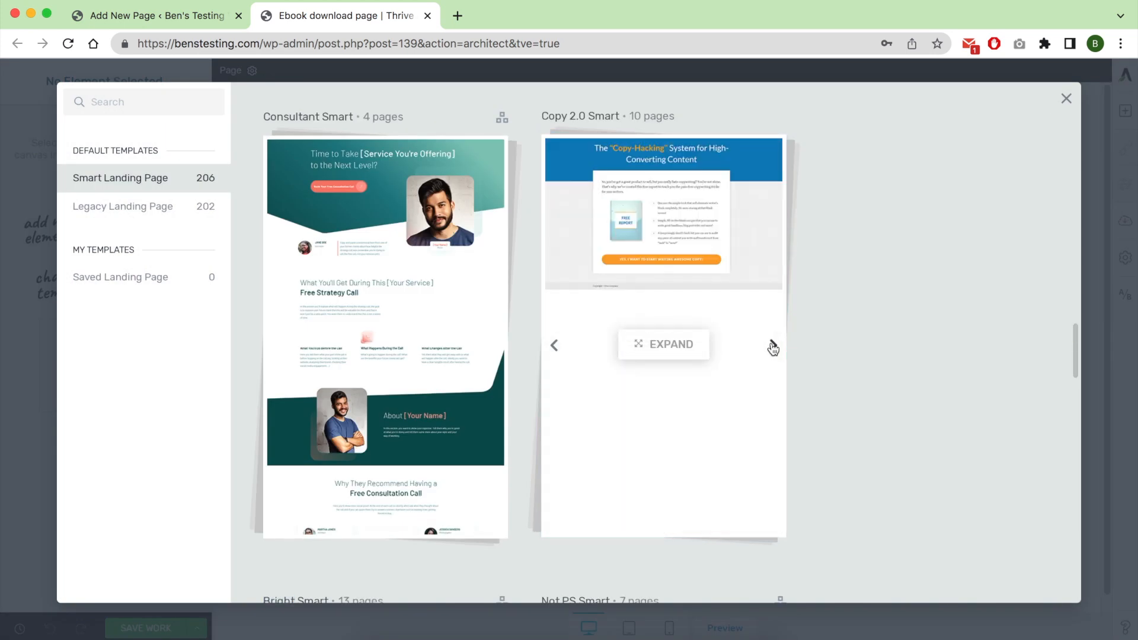
Apply the "Copy 2.0 Smart Download Page" template from the Copy 2.0 Smart set's download category
{"action": "left_click", "coordinate": [712, 221]}
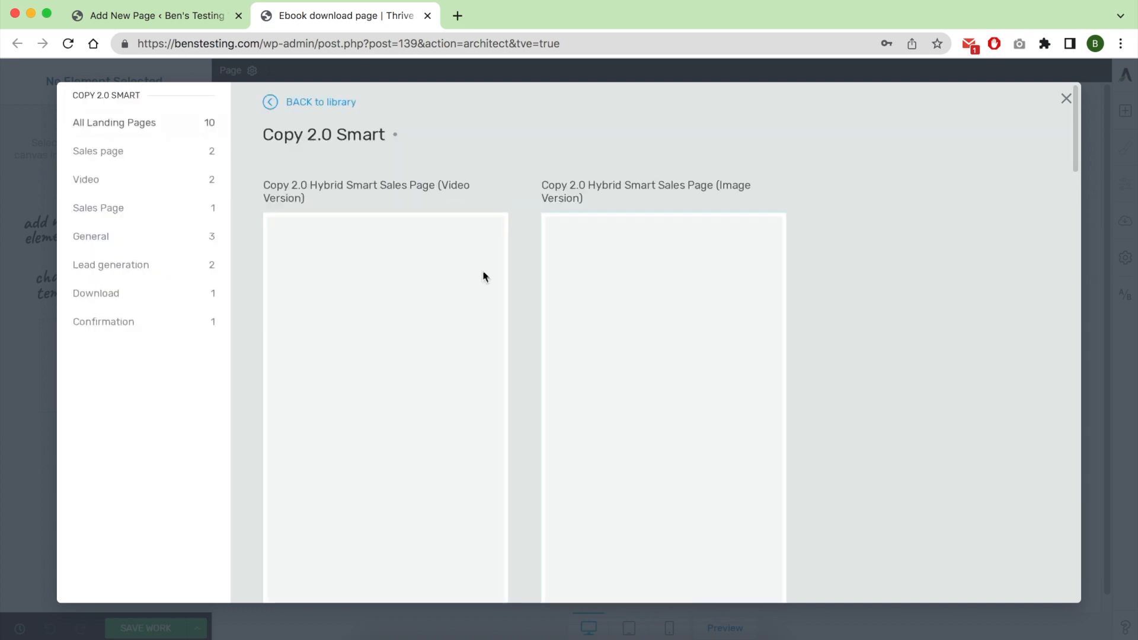
{"action": "left_click", "coordinate": [142, 292]}
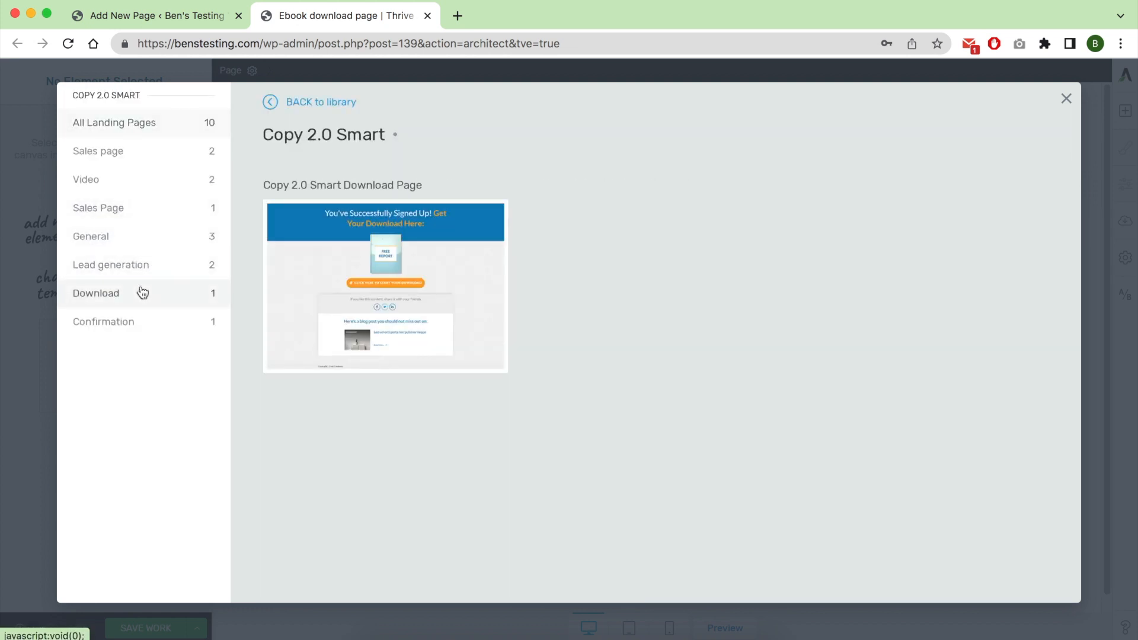
{"action": "left_click", "coordinate": [405, 272]}
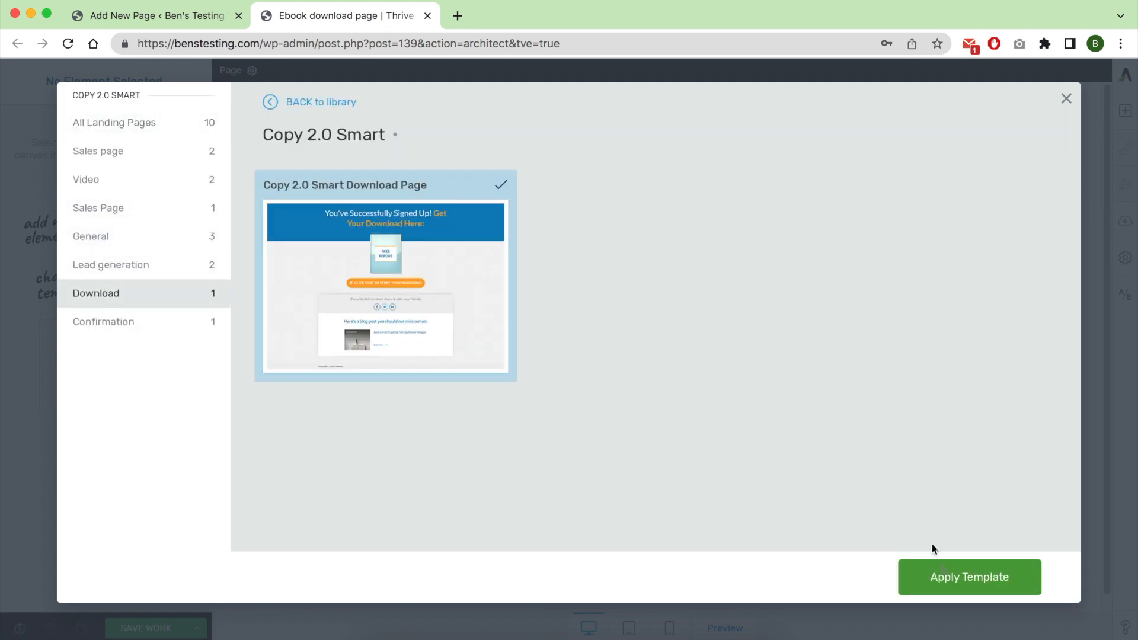
{"action": "left_click", "coordinate": [944, 574]}
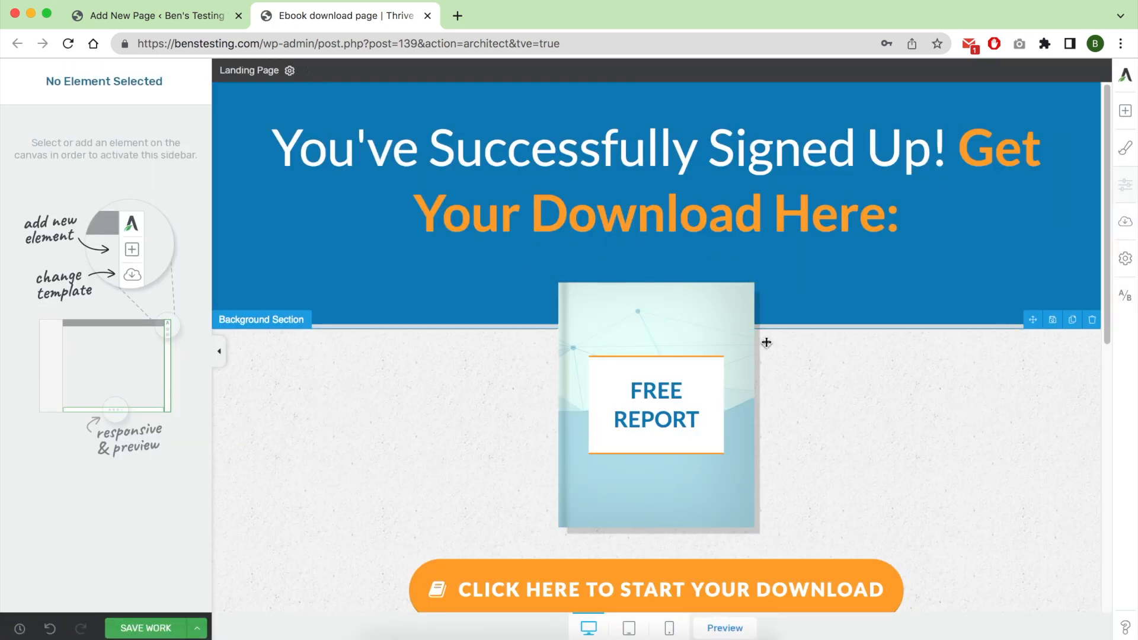
Add an image element directly below the Free Report book and insert the dog "Thank you!" picture from the media library
{"action": "left_click", "coordinate": [715, 298]}
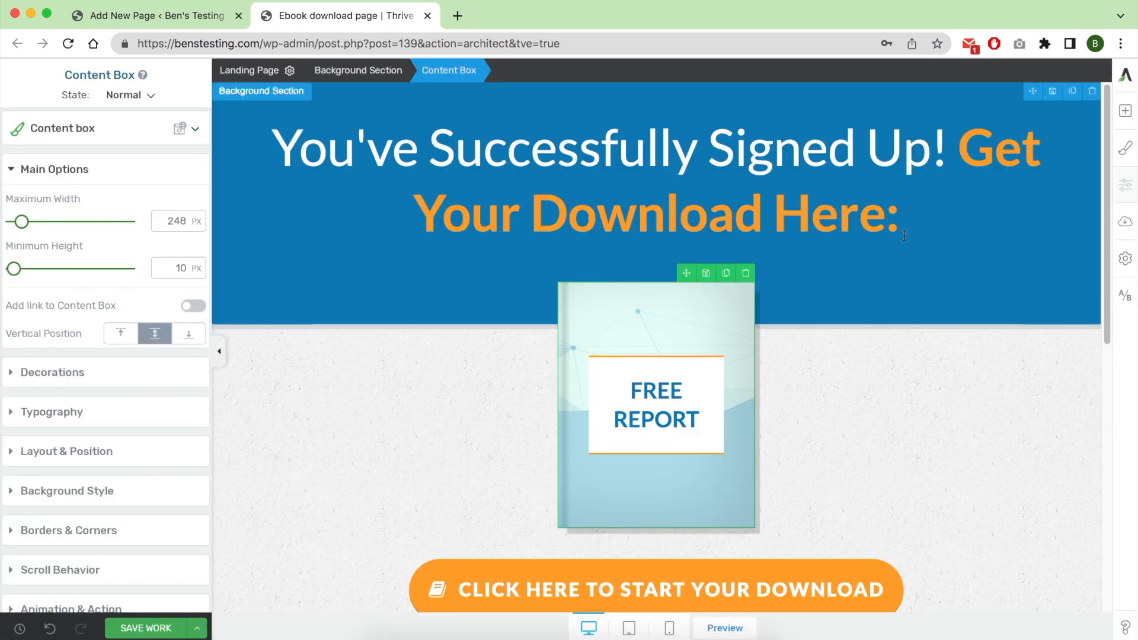
{"action": "left_click", "coordinate": [1125, 111]}
{"action": "left_click_drag", "start_coordinate": [1081, 212], "coordinate": [668, 483]}
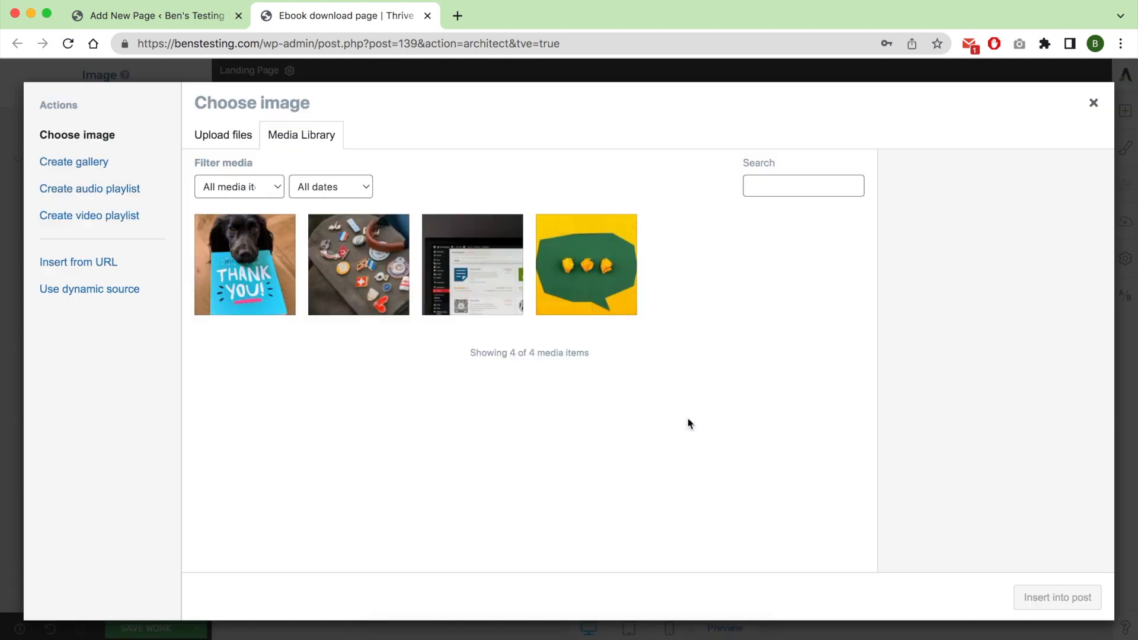
{"action": "left_click", "coordinate": [263, 285]}
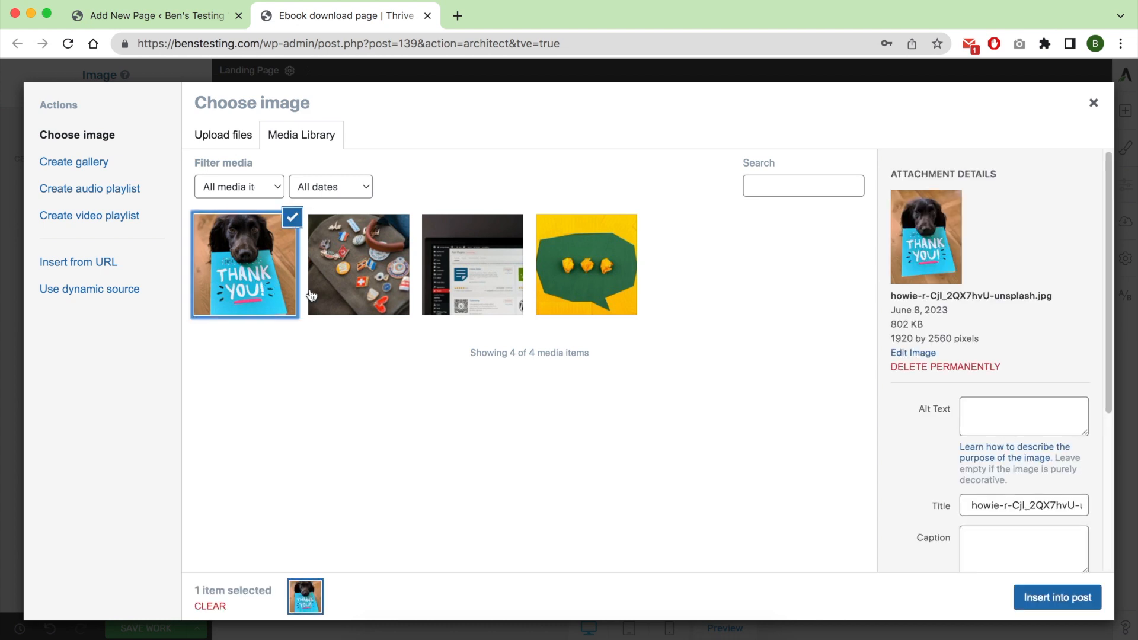
{"action": "left_click", "coordinate": [1032, 595]}
{"action": "scroll", "coordinate": [802, 387], "scroll_direction": "down", "scroll_amount": 4}
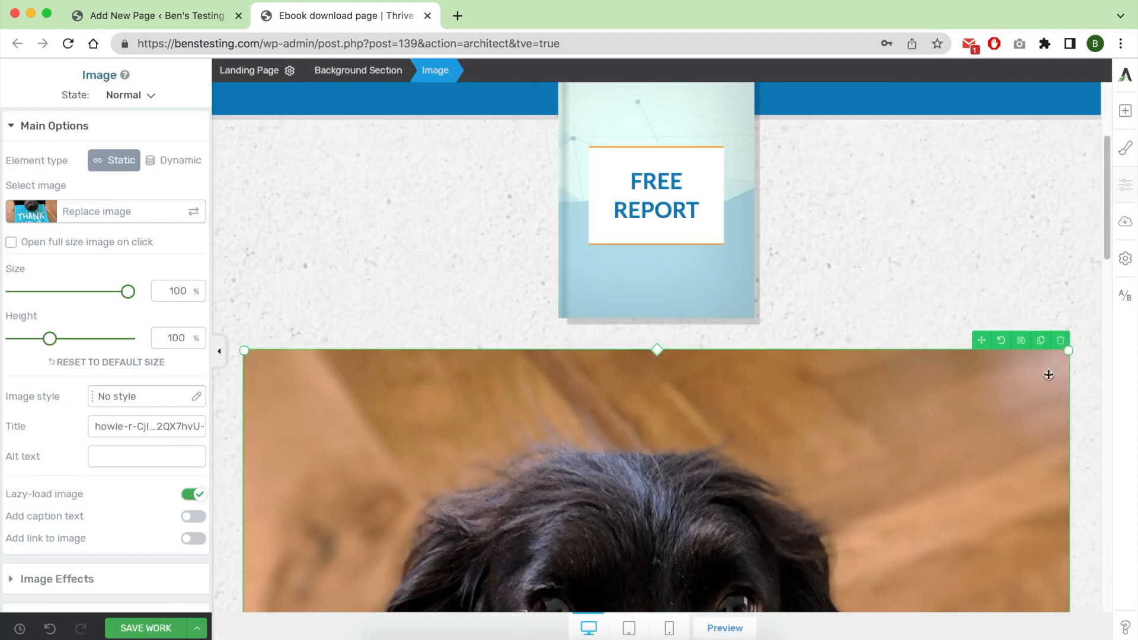
Reduce the dog "Thank you!" picture to 20% size and align it to the centre of the page
{"action": "left_click_drag", "start_coordinate": [119, 291], "coordinate": [32, 297]}
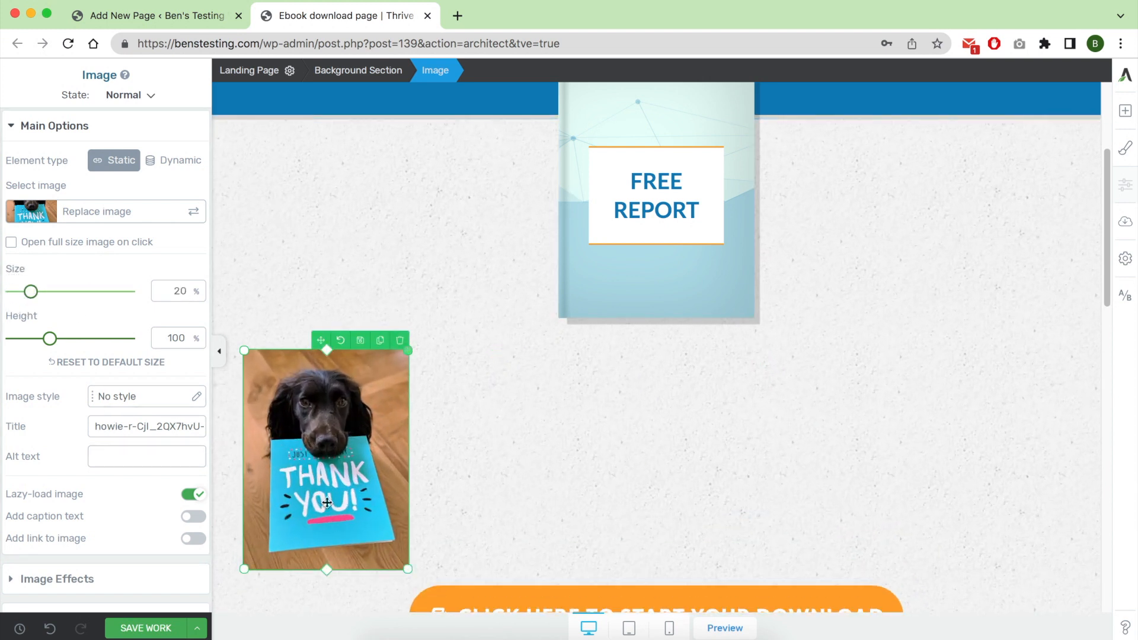
{"action": "scroll", "coordinate": [97, 483], "scroll_direction": "down", "scroll_amount": 5}
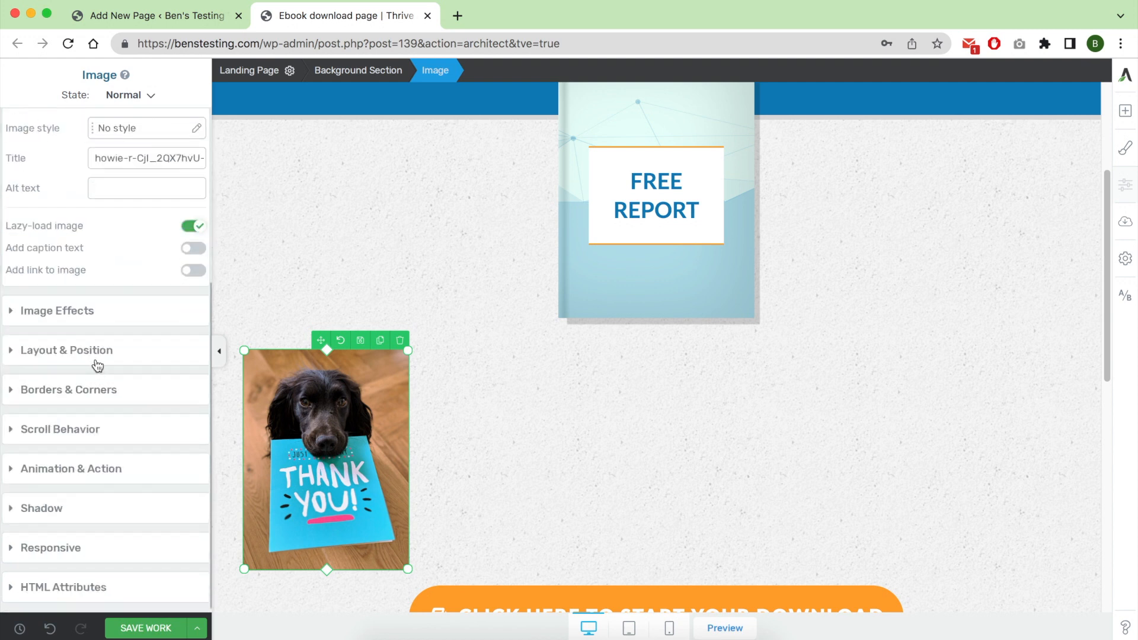
{"action": "left_click", "coordinate": [117, 344]}
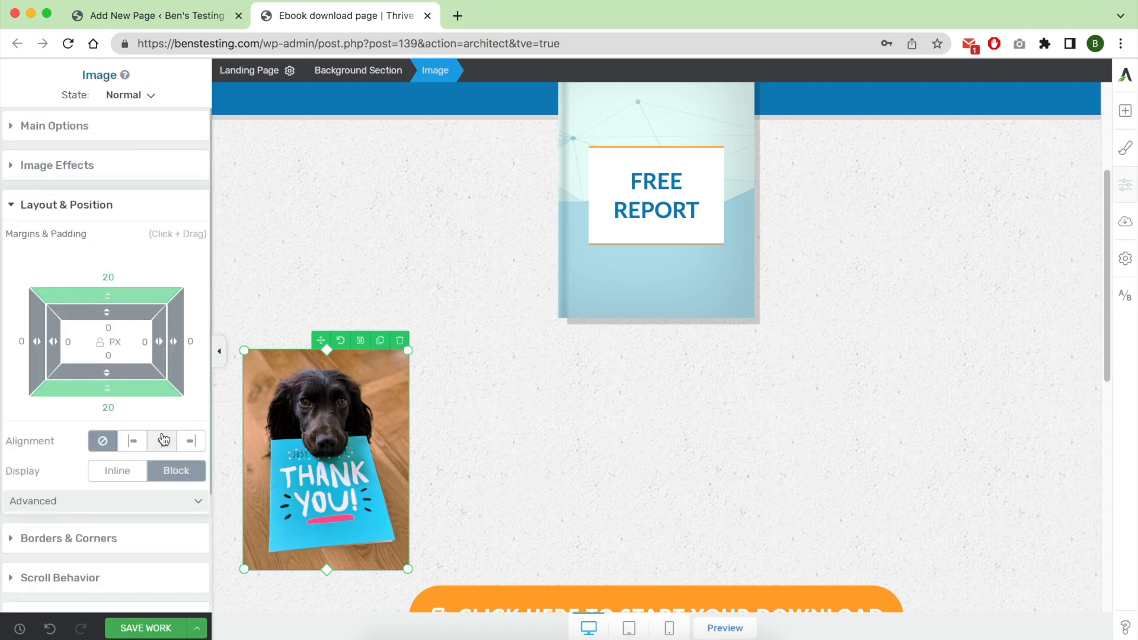
{"action": "left_click", "coordinate": [162, 440]}
Delete the Free Report book and set the dog picture's top margin to -70 px so it overlaps the blue header
{"action": "scroll", "coordinate": [767, 299], "scroll_direction": "up", "scroll_amount": 4}
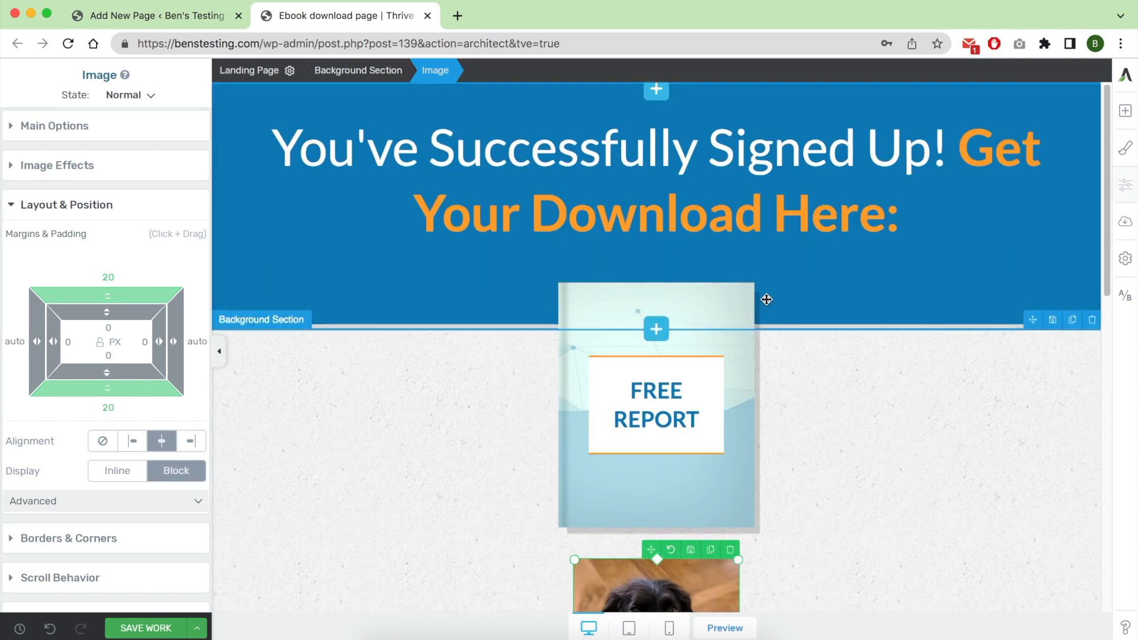
{"action": "left_click", "coordinate": [745, 273]}
{"action": "left_click", "coordinate": [688, 377]}
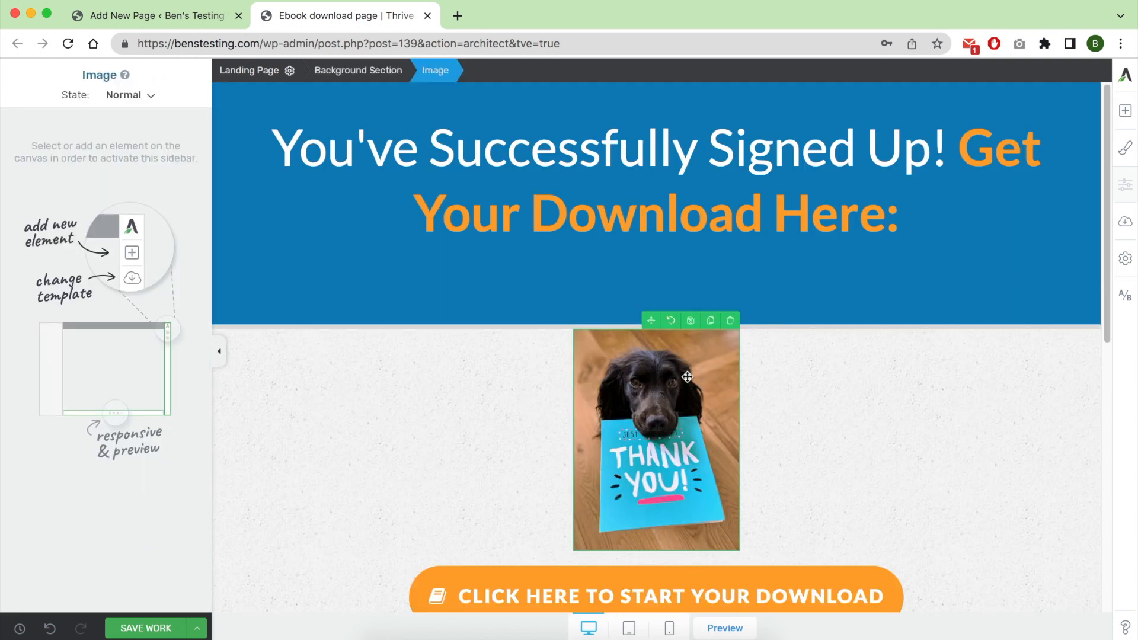
{"action": "left_click_drag", "start_coordinate": [103, 295], "coordinate": [101, 405]}
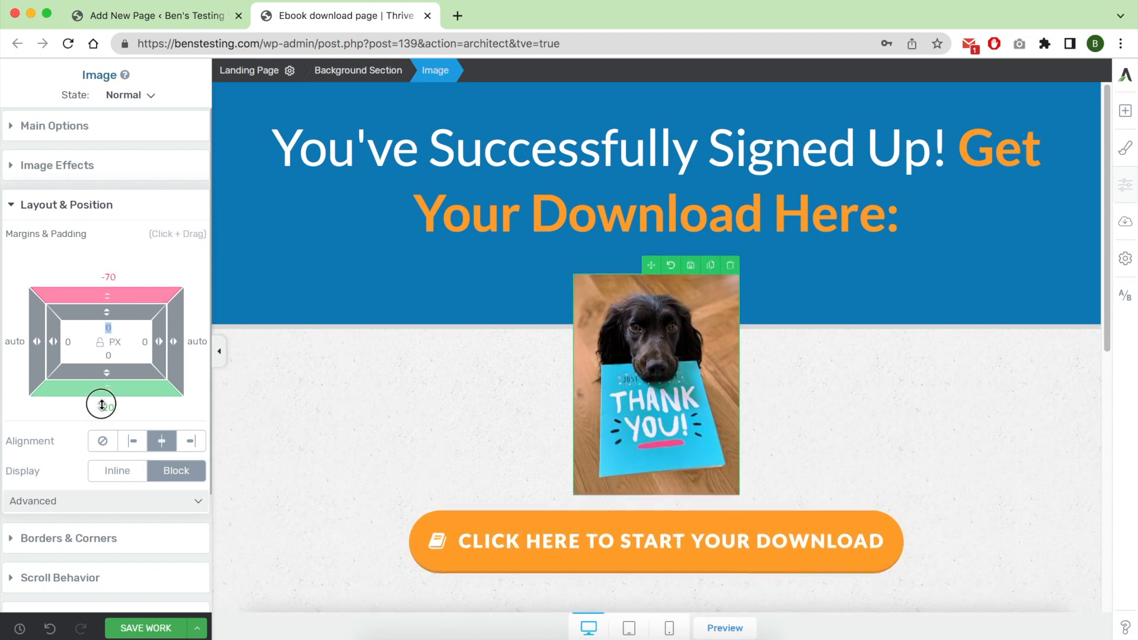
Select the "Click here to start your download" button and set its link to open in a new tab
{"action": "scroll", "coordinate": [475, 432], "scroll_direction": "down", "scroll_amount": 3}
{"action": "left_click", "coordinate": [465, 385]}
{"action": "left_click", "coordinate": [83, 239]}
{"action": "scroll", "coordinate": [100, 367], "scroll_direction": "down", "scroll_amount": 2}
{"action": "left_click", "coordinate": [85, 436]}
{"action": "left_click", "coordinate": [57, 469]}
{"action": "scroll", "coordinate": [626, 428], "scroll_direction": "down", "scroll_amount": 5}
{"action": "scroll", "coordinate": [660, 460], "scroll_direction": "up", "scroll_amount": 10}
Save the download page, exit the editor to review the live page down to the footer, and close it
{"action": "left_click", "coordinate": [144, 634]}
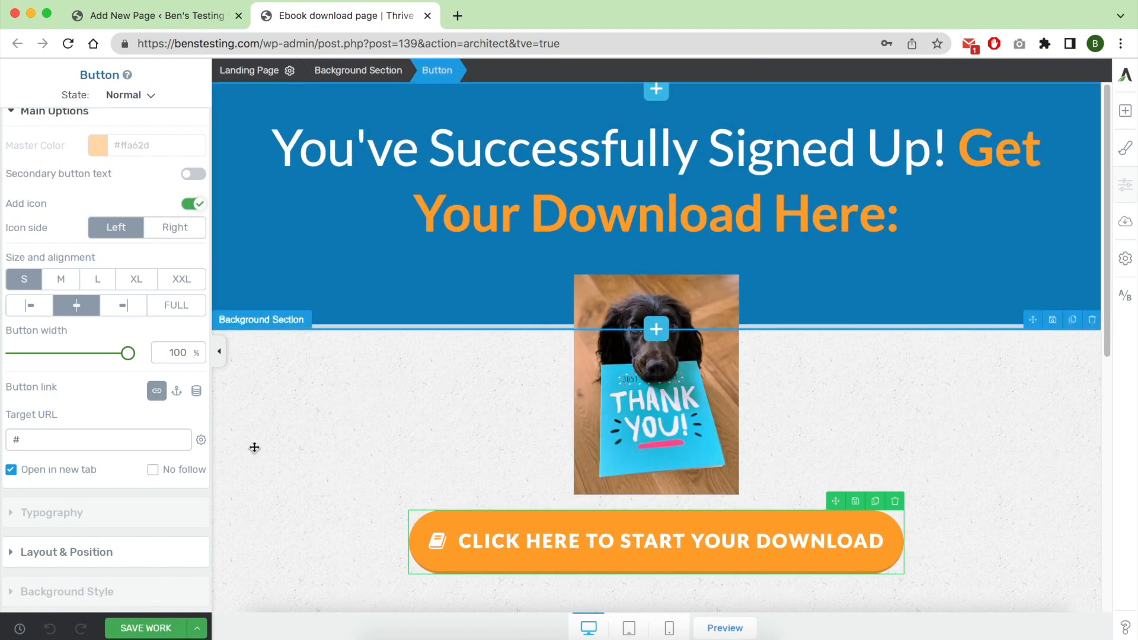
{"action": "left_click", "coordinate": [195, 628]}
{"action": "left_click", "coordinate": [155, 532]}
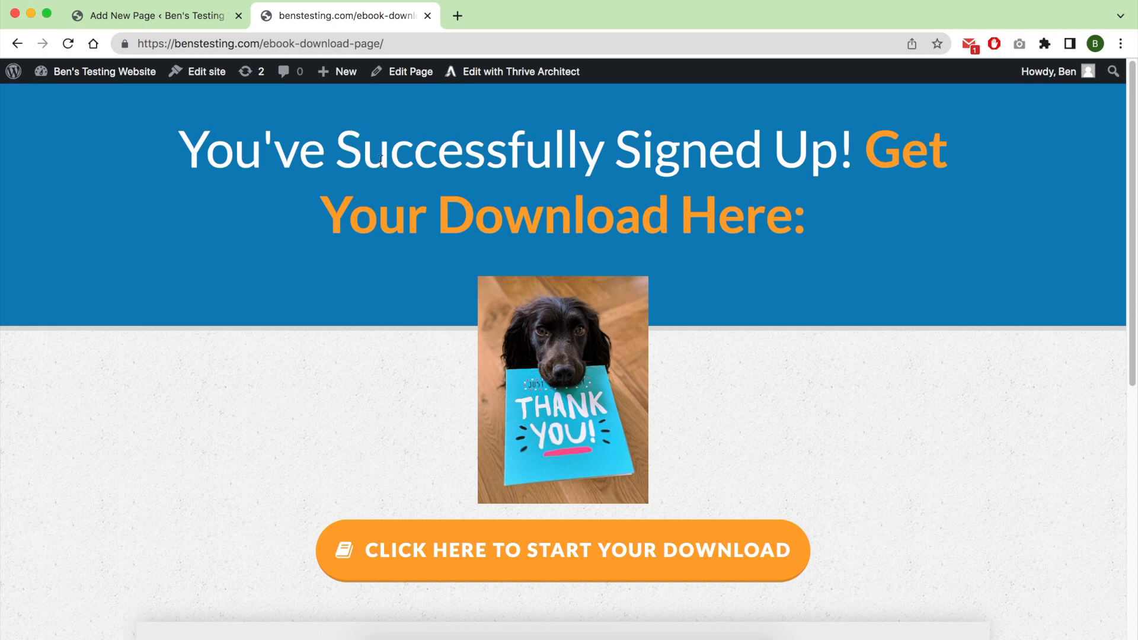
{"action": "scroll", "coordinate": [383, 168], "scroll_direction": "down", "scroll_amount": 8}
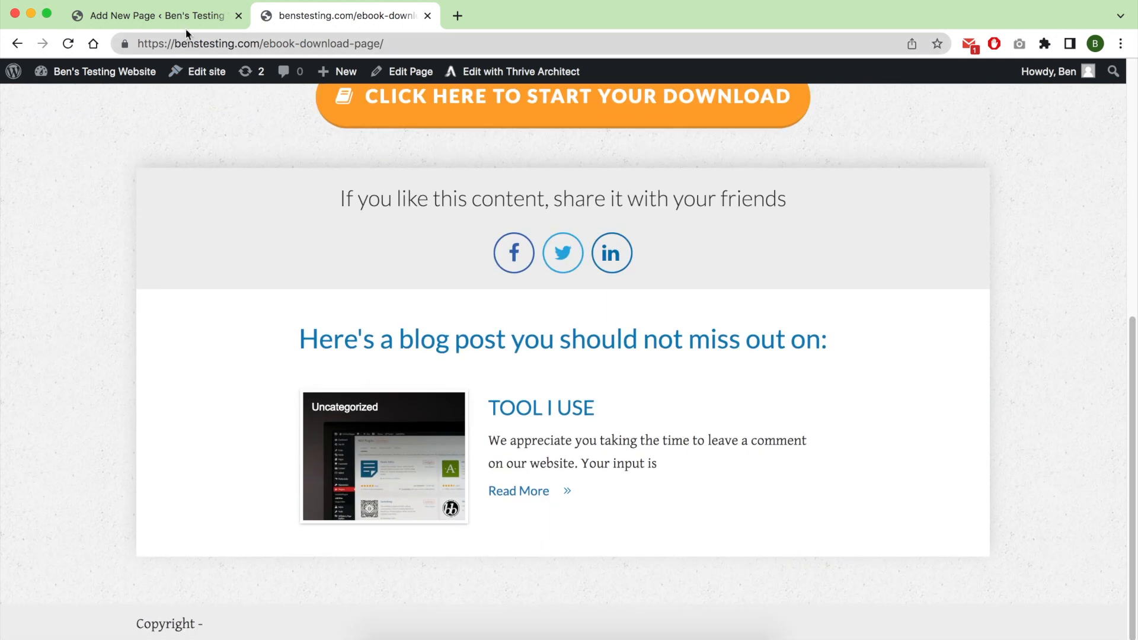
{"action": "left_click", "coordinate": [427, 16]}
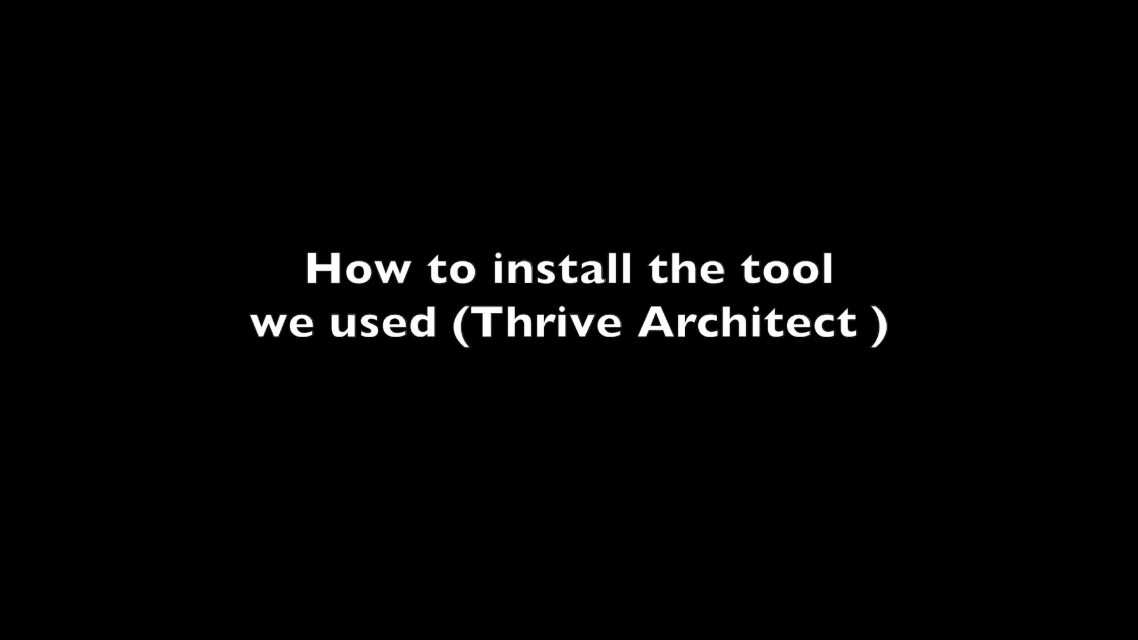
Open the Thrive Themes website through bensexperience.com/goto/thrive
{"action": "left_click", "coordinate": [354, 64]}
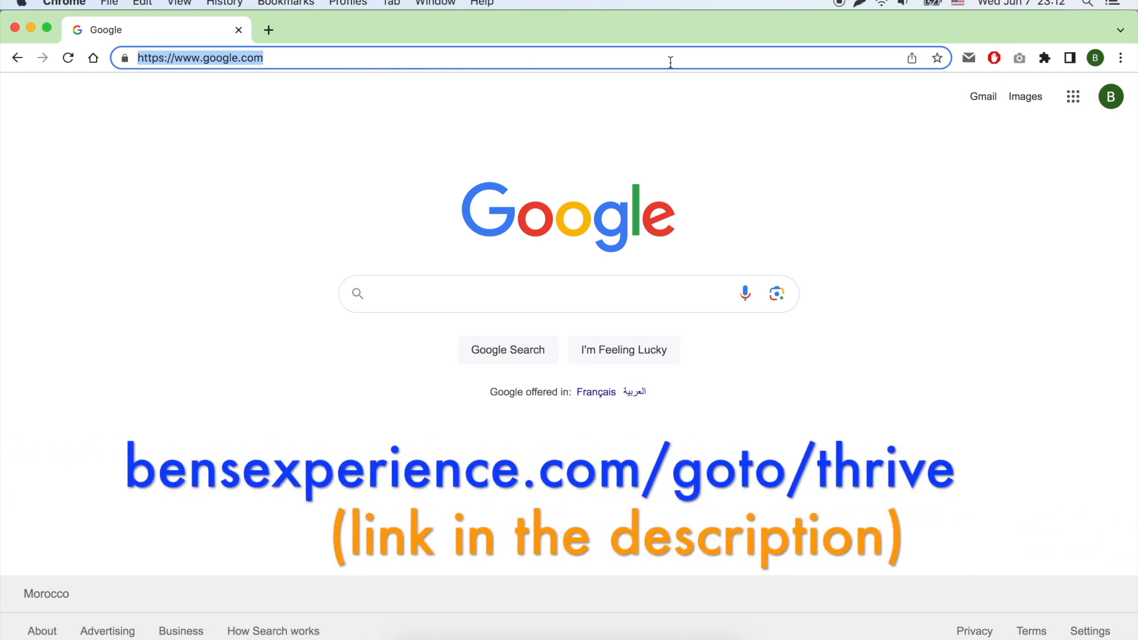
{"action": "type", "text": "bensexperience"}
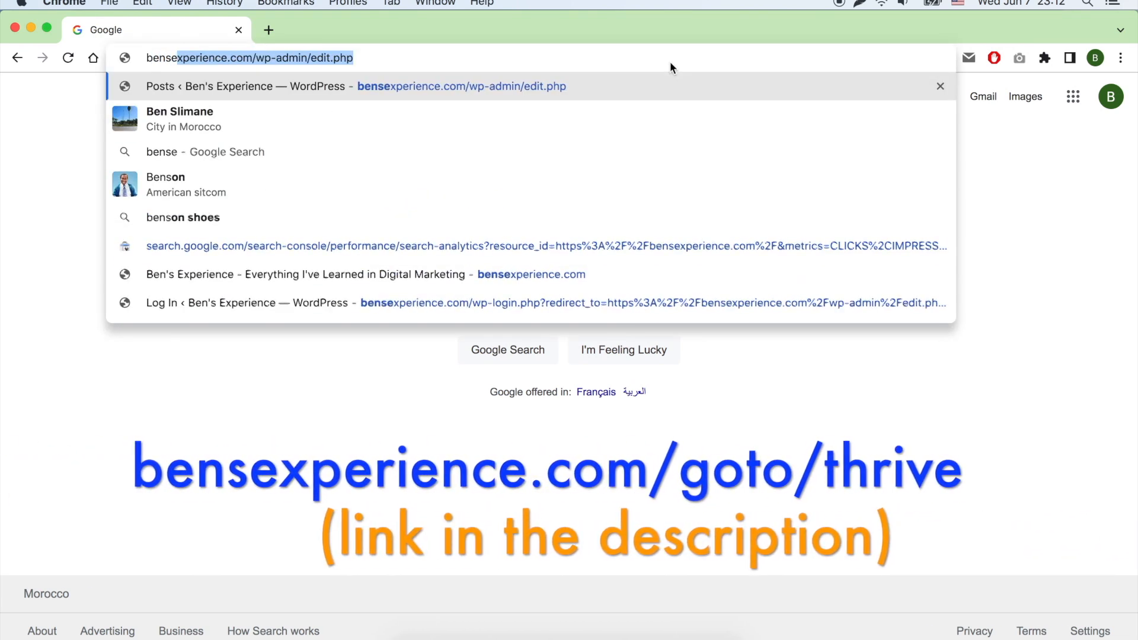
{"action": "type", "text": ".com/goto"}
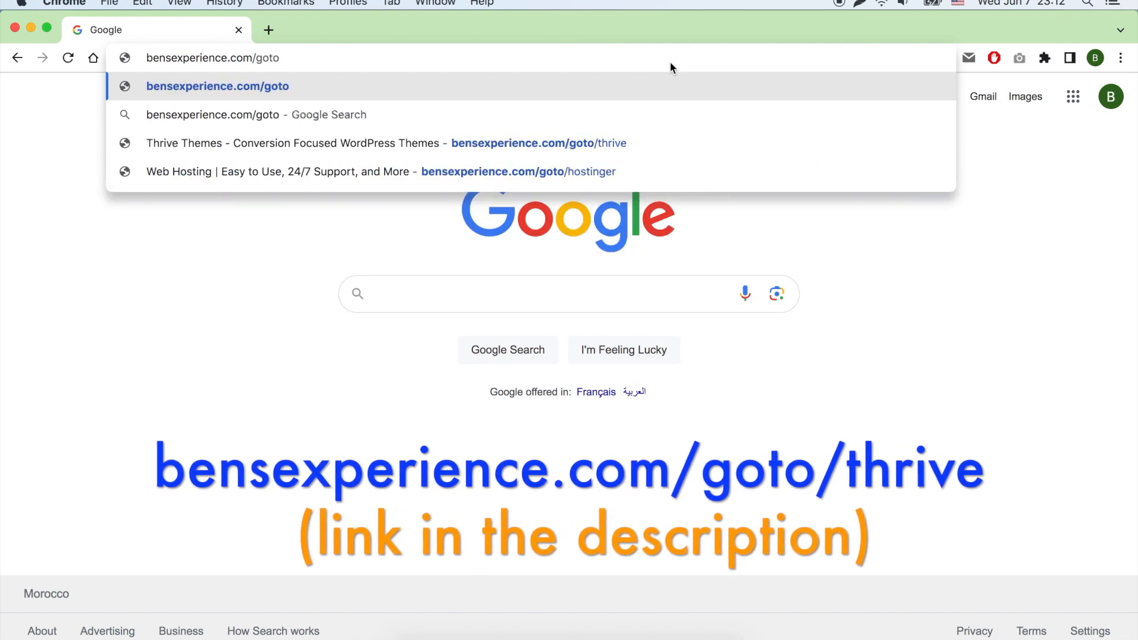
{"action": "type", "text": "/thrive"}
{"action": "key", "text": "Return"}
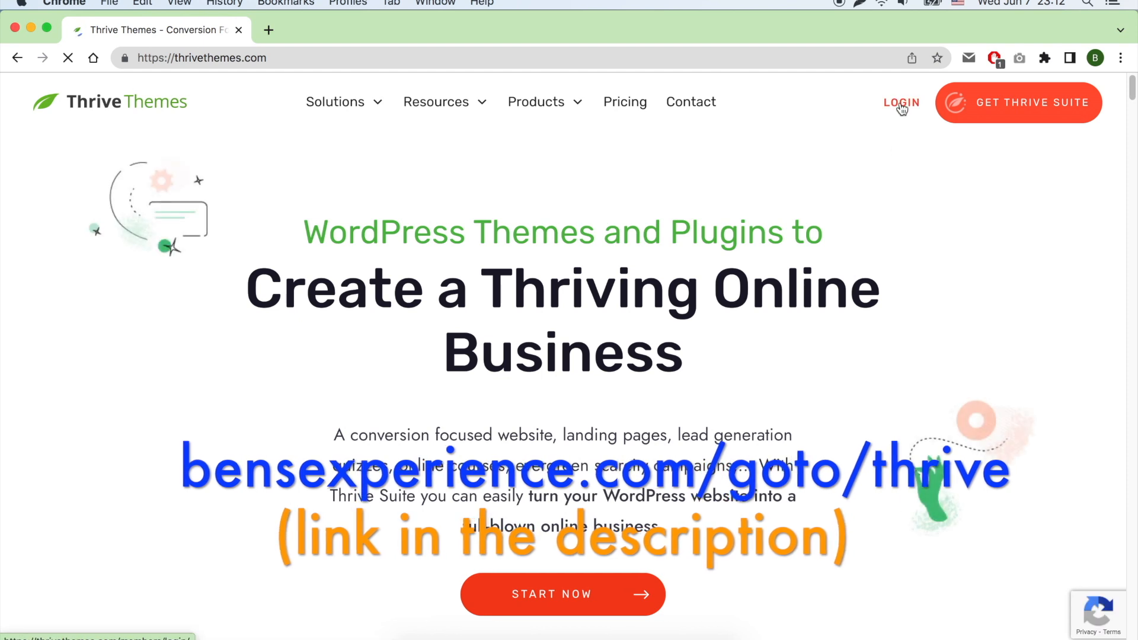
Log in to the Thrive Themes member area and download the Thrive Product Manager plugin
{"action": "left_click", "coordinate": [902, 104]}
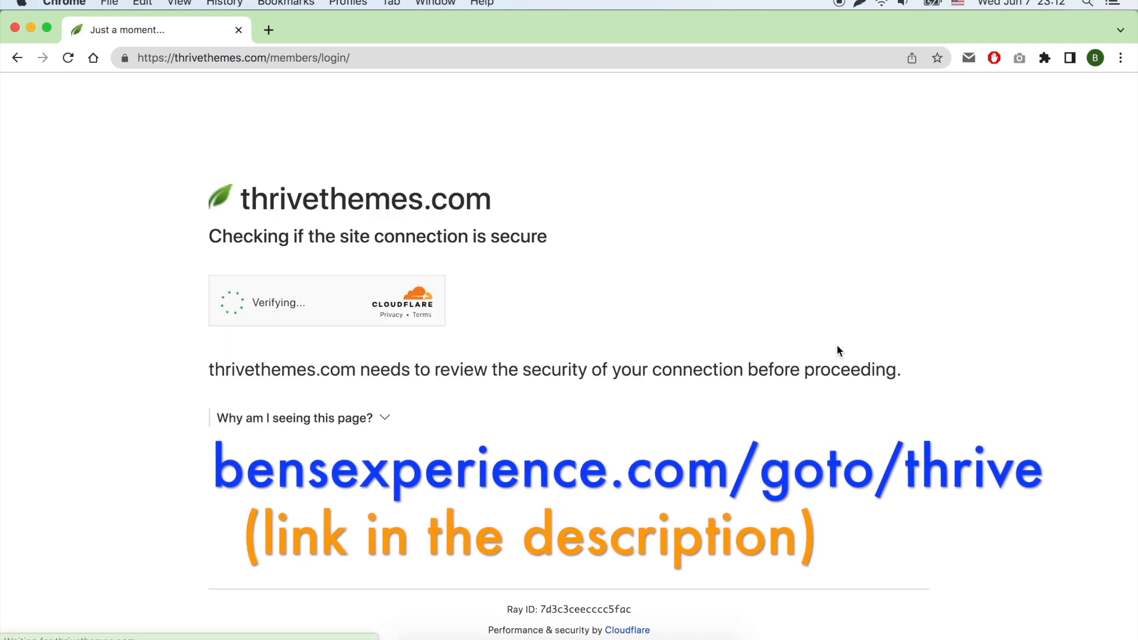
{"action": "left_click", "coordinate": [837, 346]}
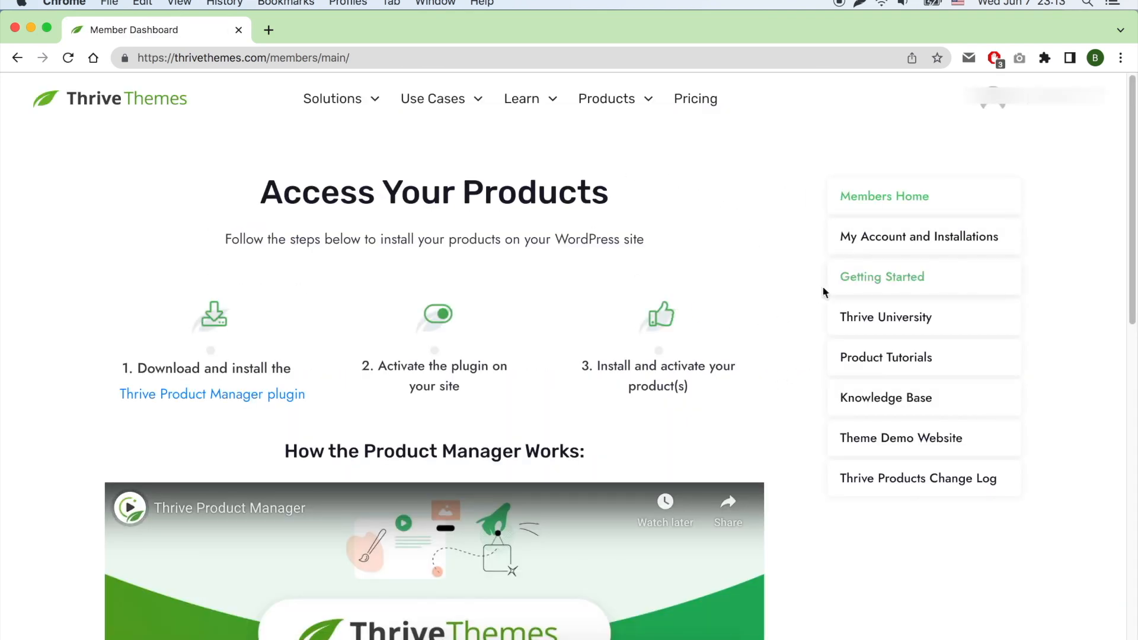
{"action": "left_click", "coordinate": [291, 402]}
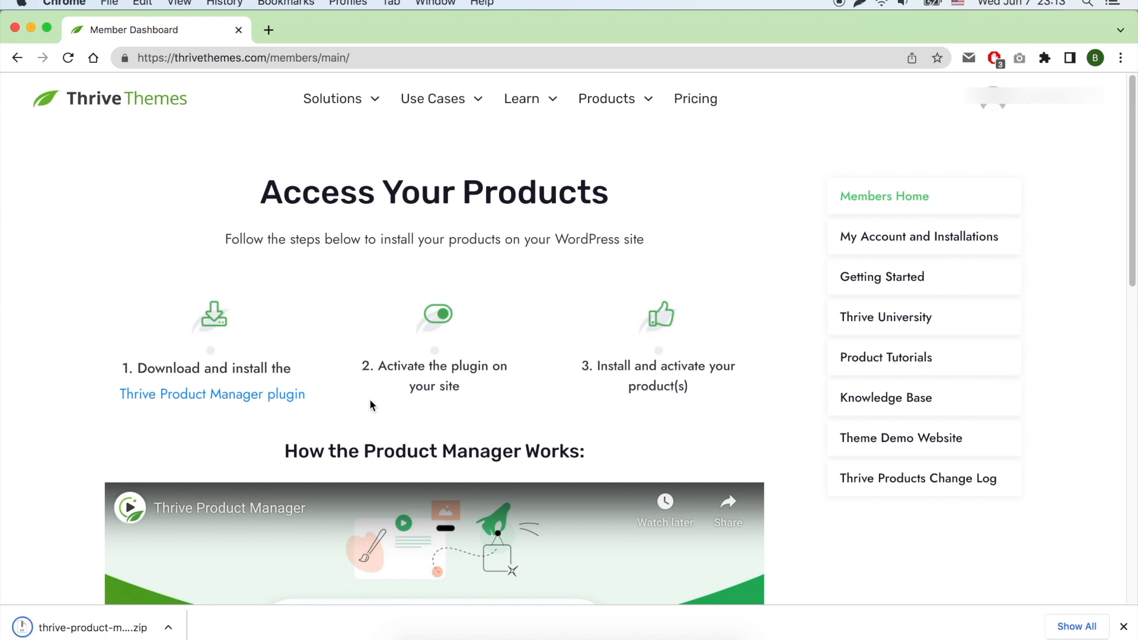
Go to the WordPress dashboard at benstesting.com/wp-admin
{"action": "left_click", "coordinate": [328, 57]}
{"action": "type", "text": "benstesting.com/wp-admin"}
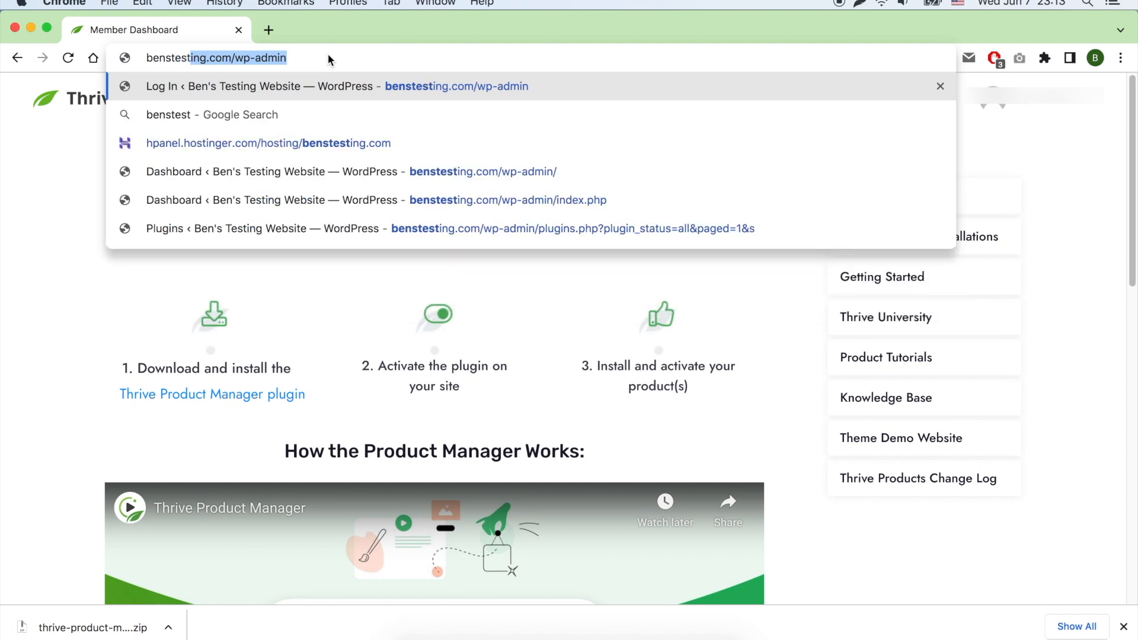
{"action": "key", "text": "Return"}
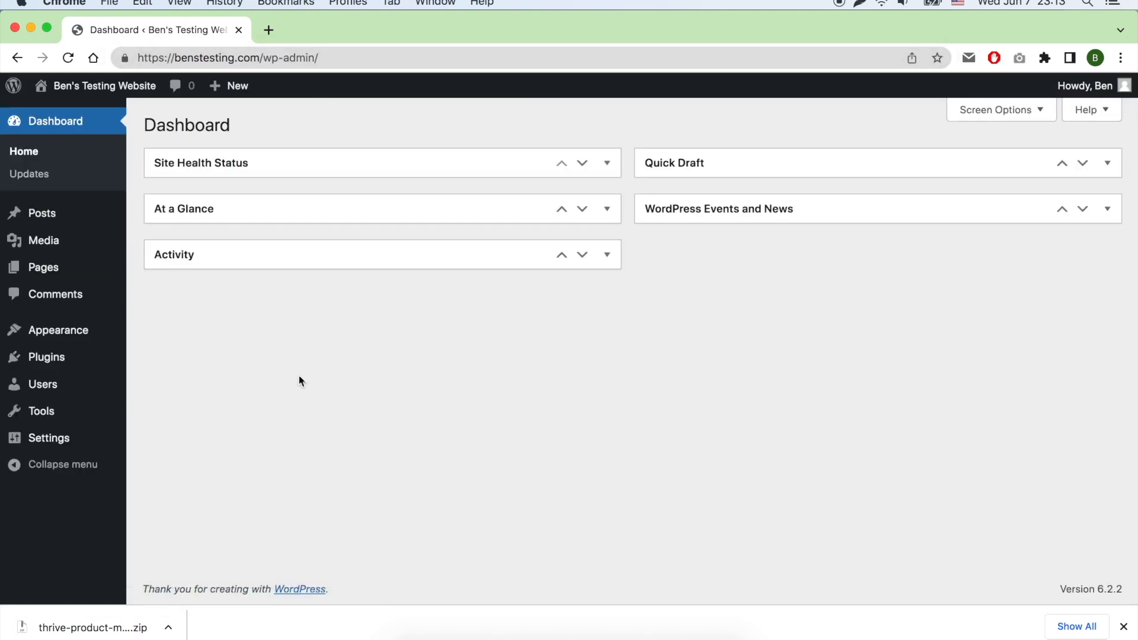
Upload thrive-product-manager-1.11.zip as a new WordPress plugin, install it and activate it
{"action": "mouse_move", "coordinate": [74, 369]}
{"action": "left_click", "coordinate": [156, 383]}
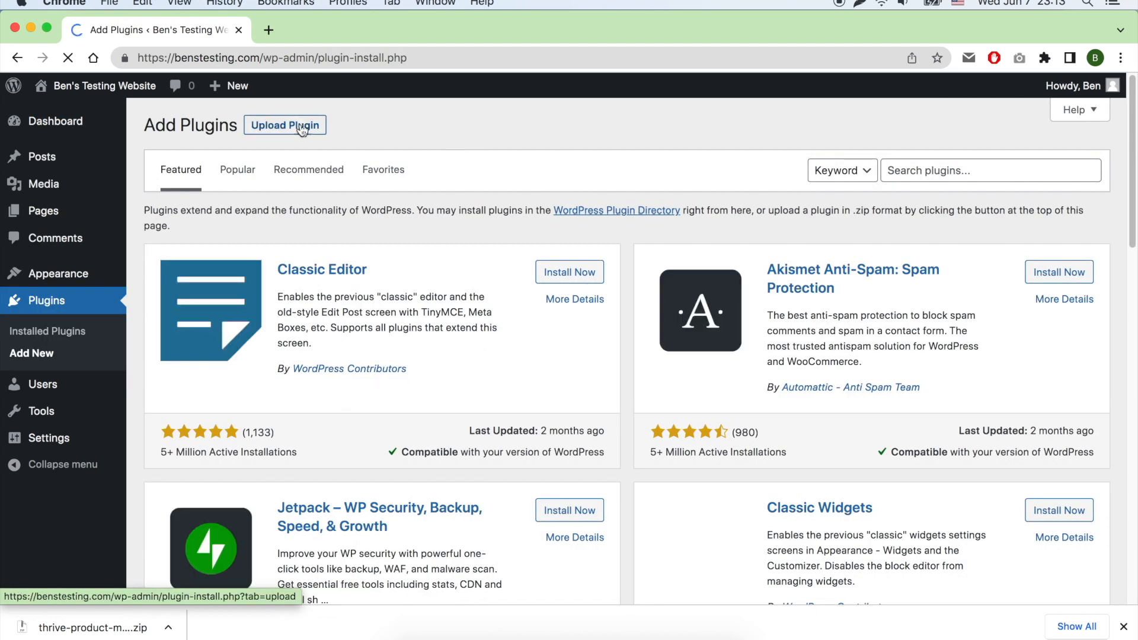
{"action": "left_click", "coordinate": [297, 126]}
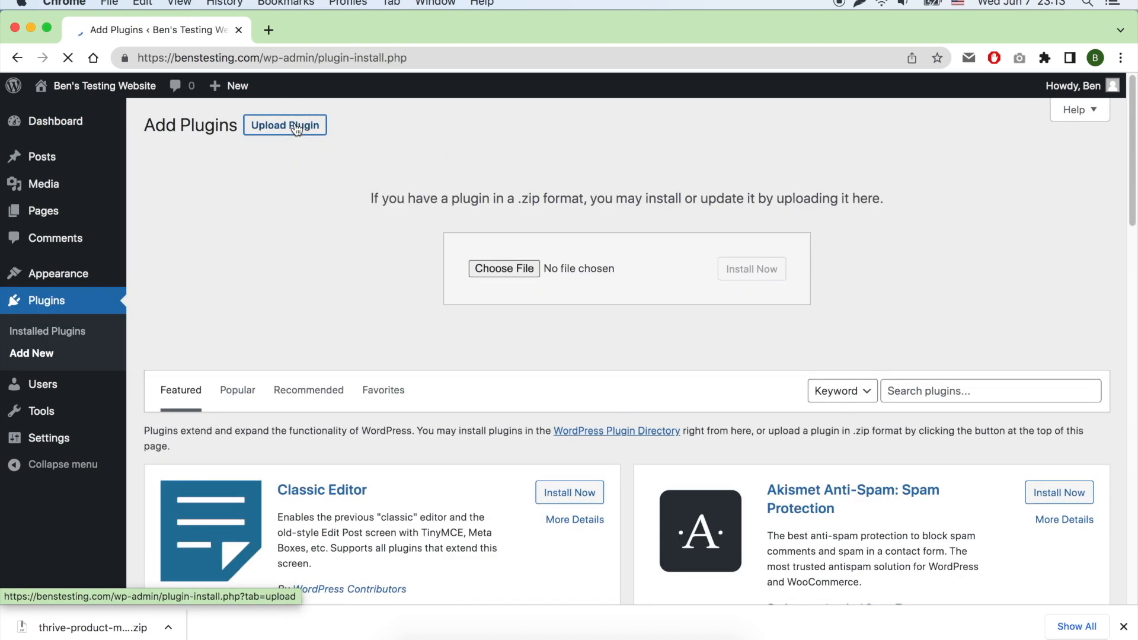
{"action": "left_click", "coordinate": [504, 270]}
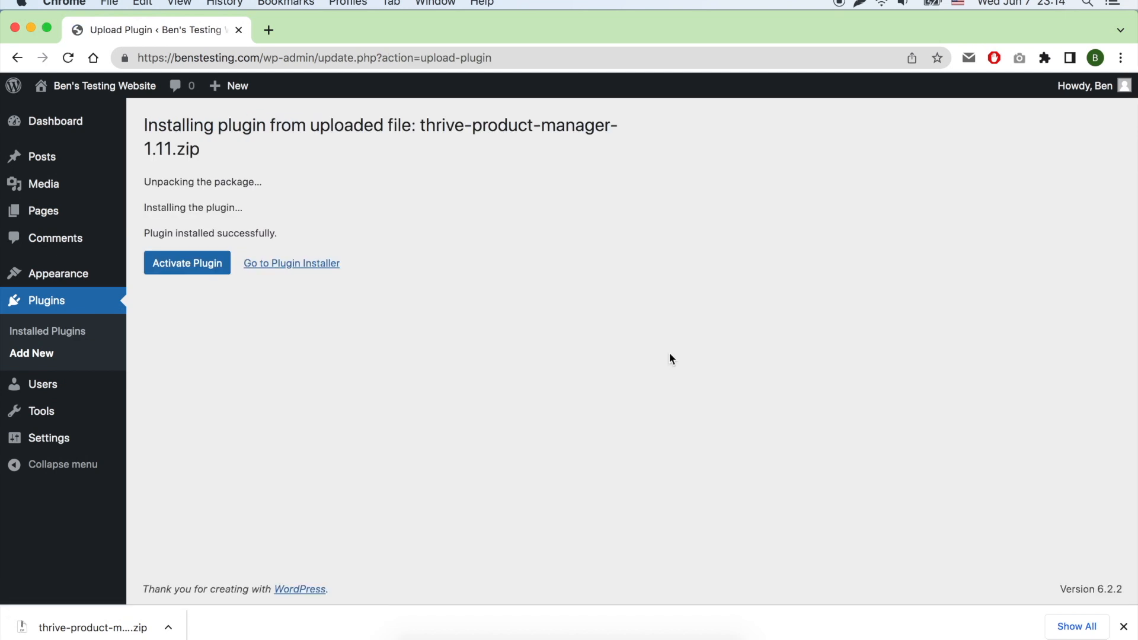
{"action": "left_click", "coordinate": [191, 270]}
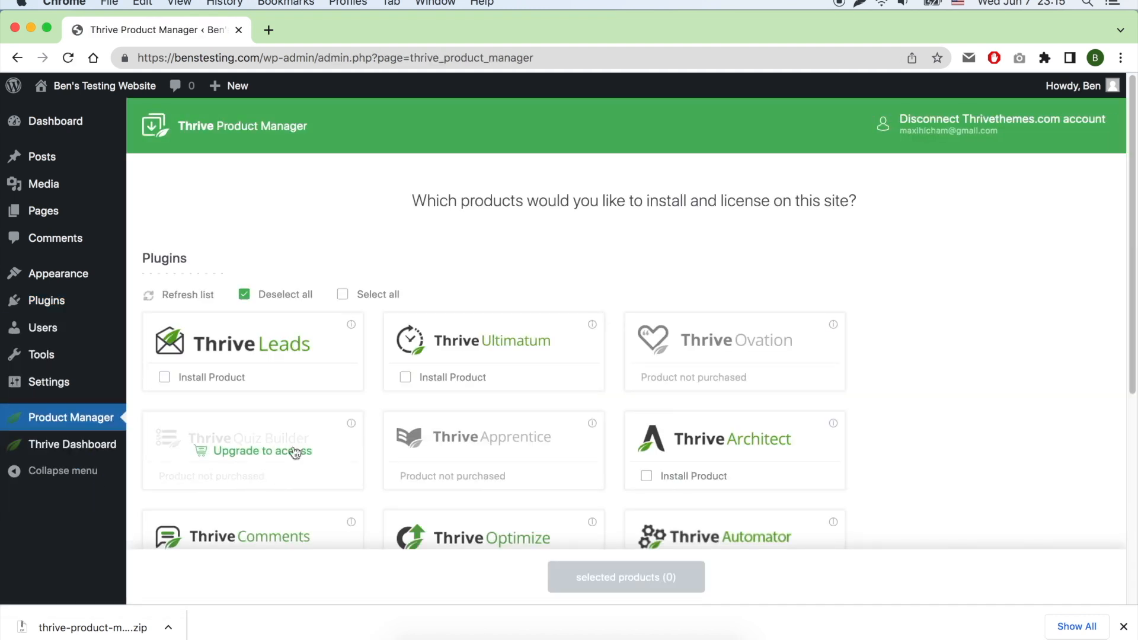
Select Thrive Leads, Ultimatum, Architect, Comments, Optimize and Automator in the Product Manager and install them
{"action": "left_click", "coordinate": [664, 278]}
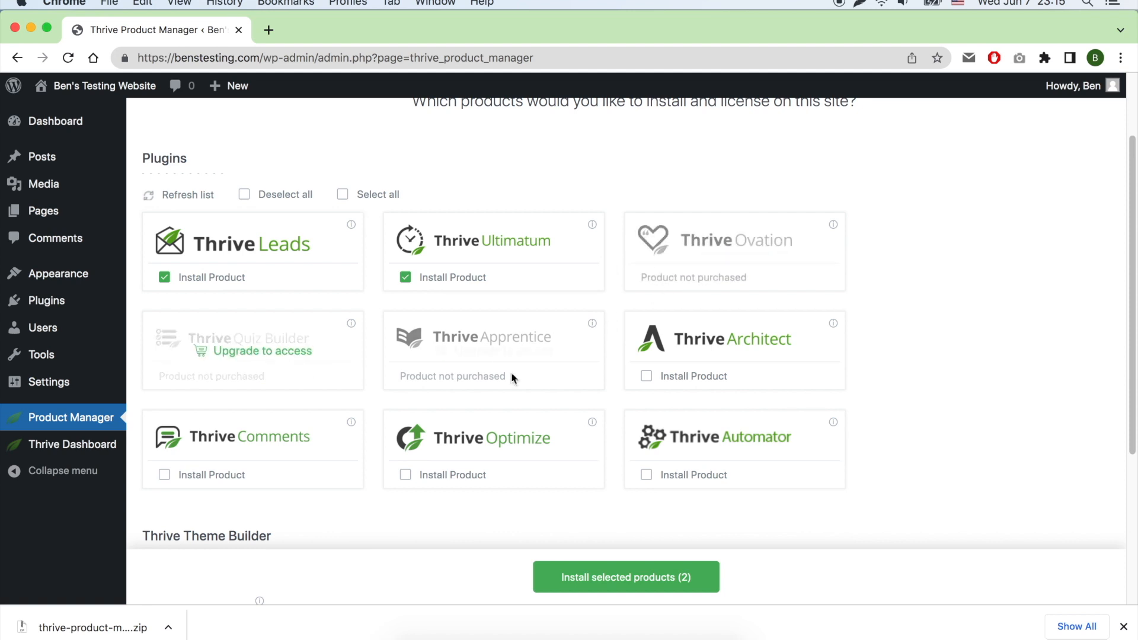
{"action": "left_click", "coordinate": [684, 377]}
{"action": "left_click", "coordinate": [234, 476]}
{"action": "left_click", "coordinate": [455, 475]}
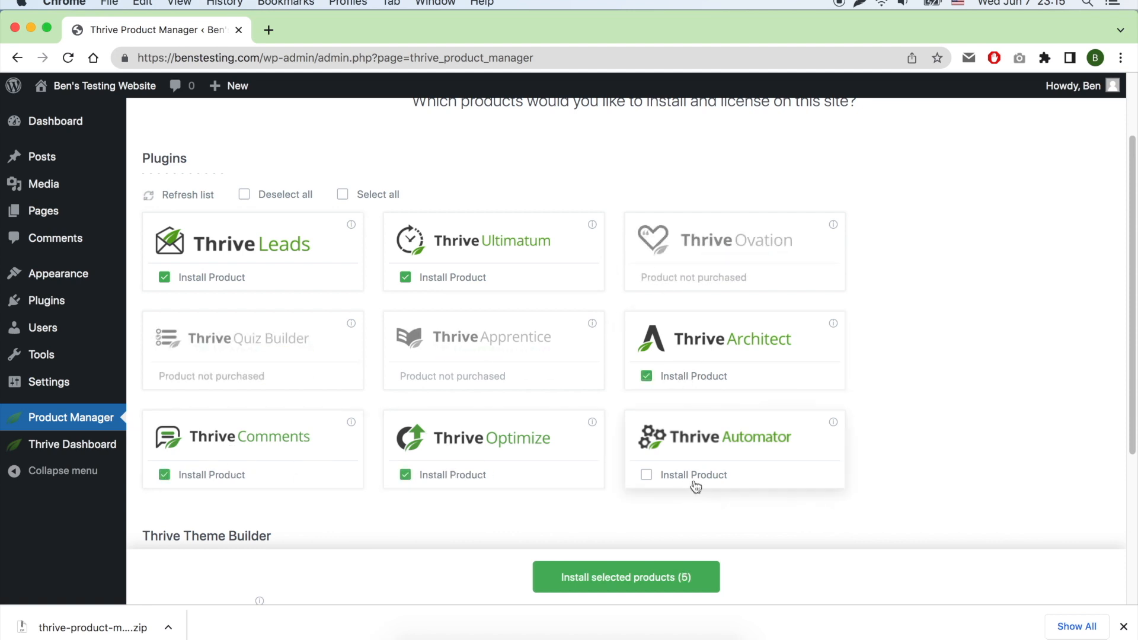
{"action": "scroll", "coordinate": [574, 528], "scroll_direction": "down", "scroll_amount": 4}
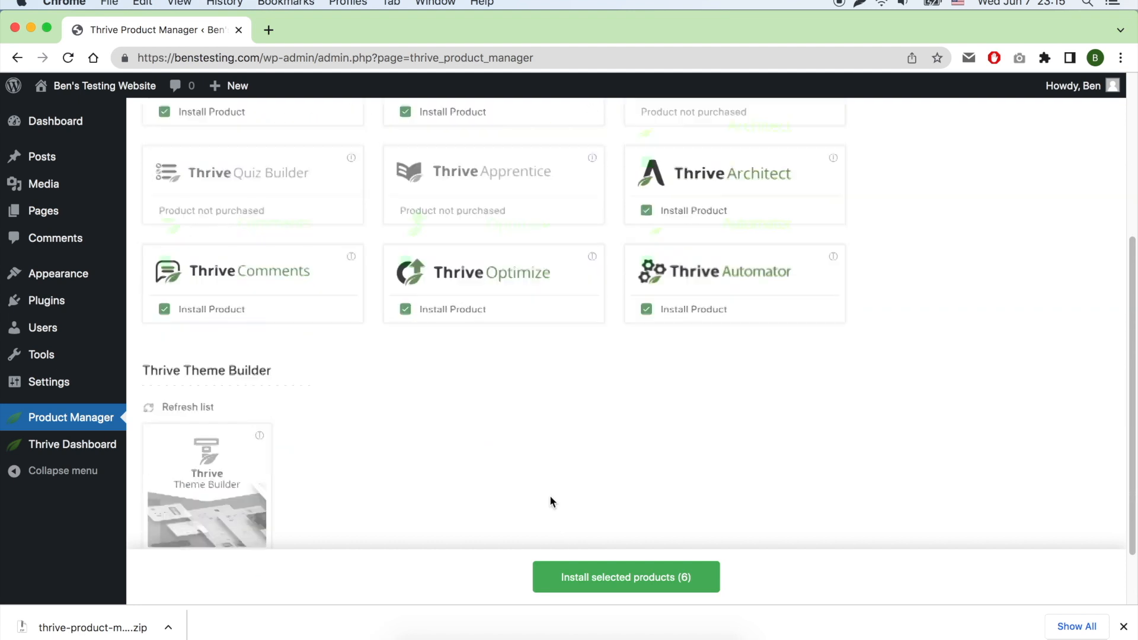
{"action": "left_click", "coordinate": [648, 578]}
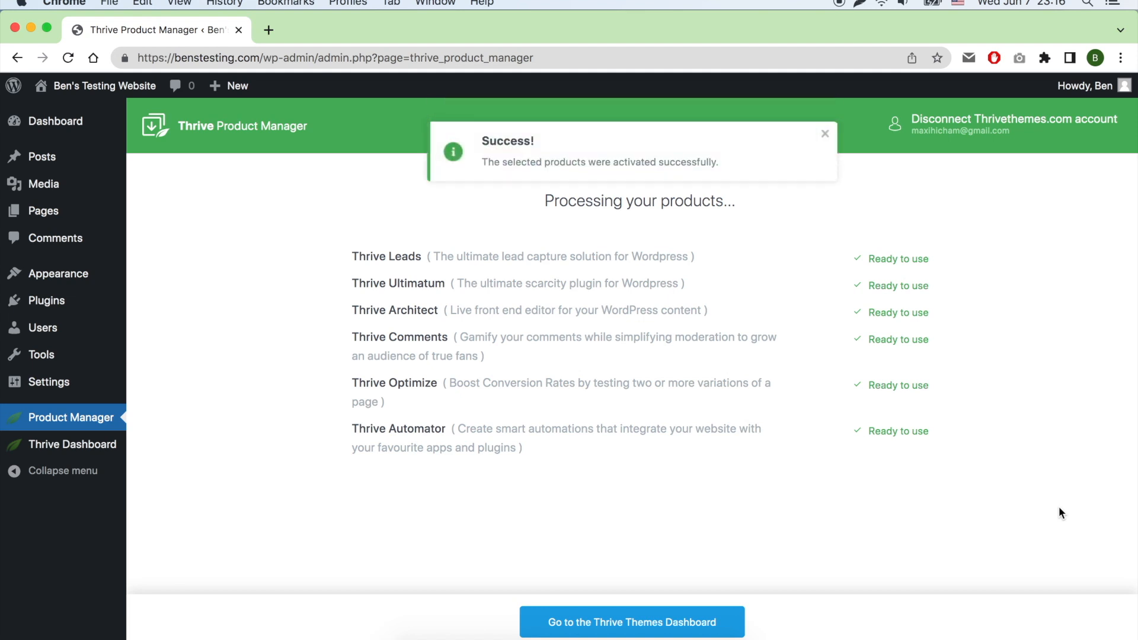
Dismiss the success notification and go to the Thrive Themes Dashboard to view the installed products
{"action": "triple_click", "coordinate": [568, 159]}
{"action": "left_click", "coordinate": [825, 135]}
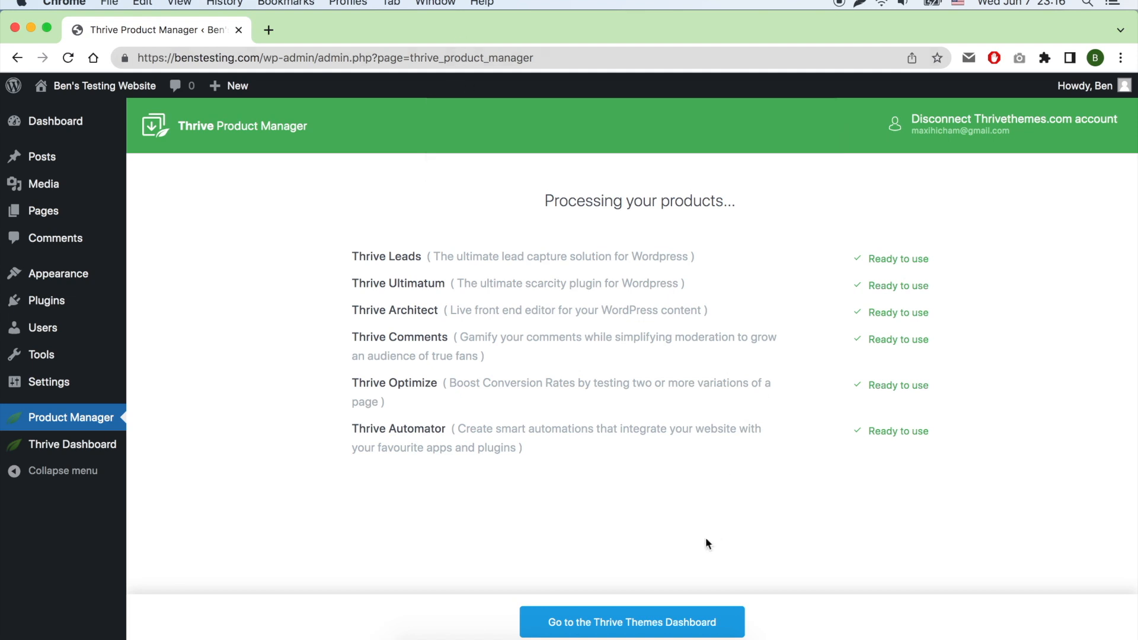
{"action": "left_click", "coordinate": [666, 620]}
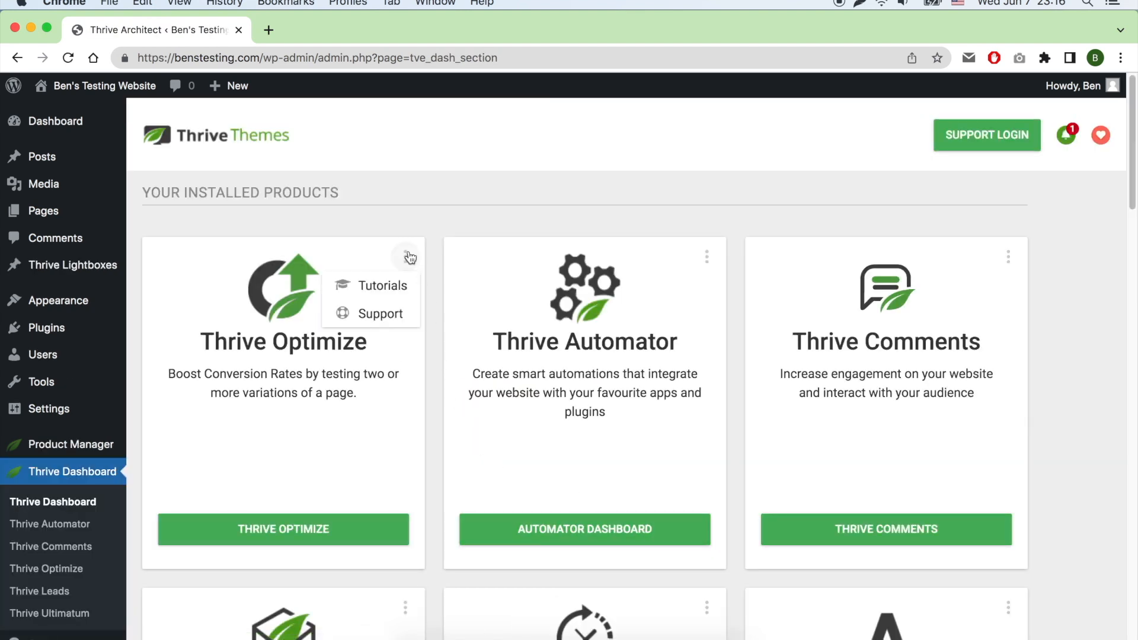
{"action": "mouse_move", "coordinate": [708, 261]}
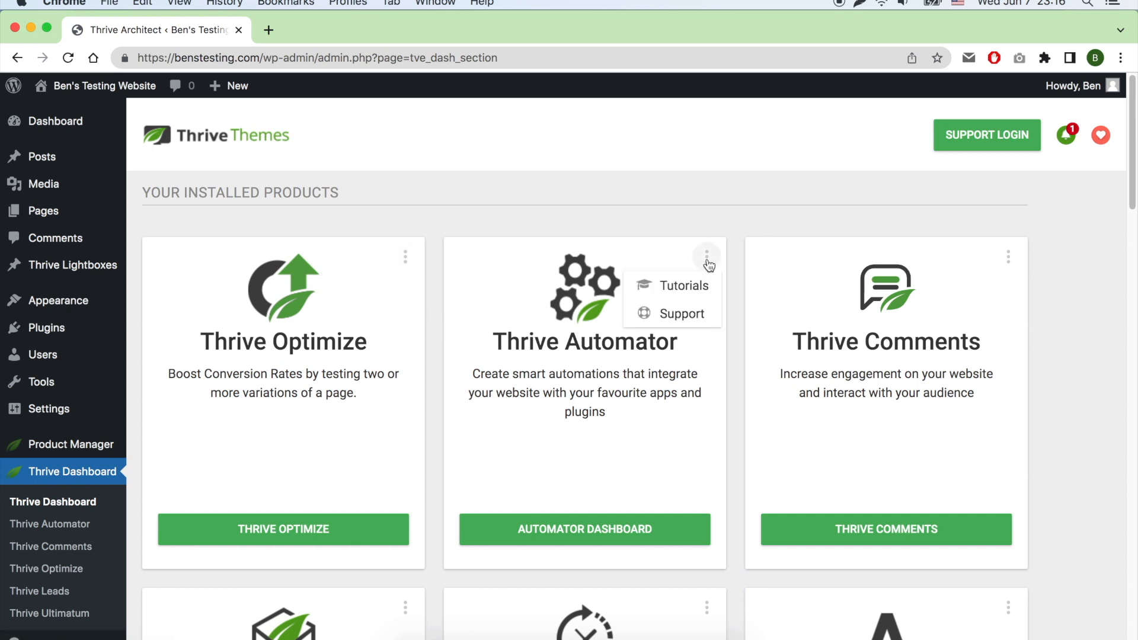